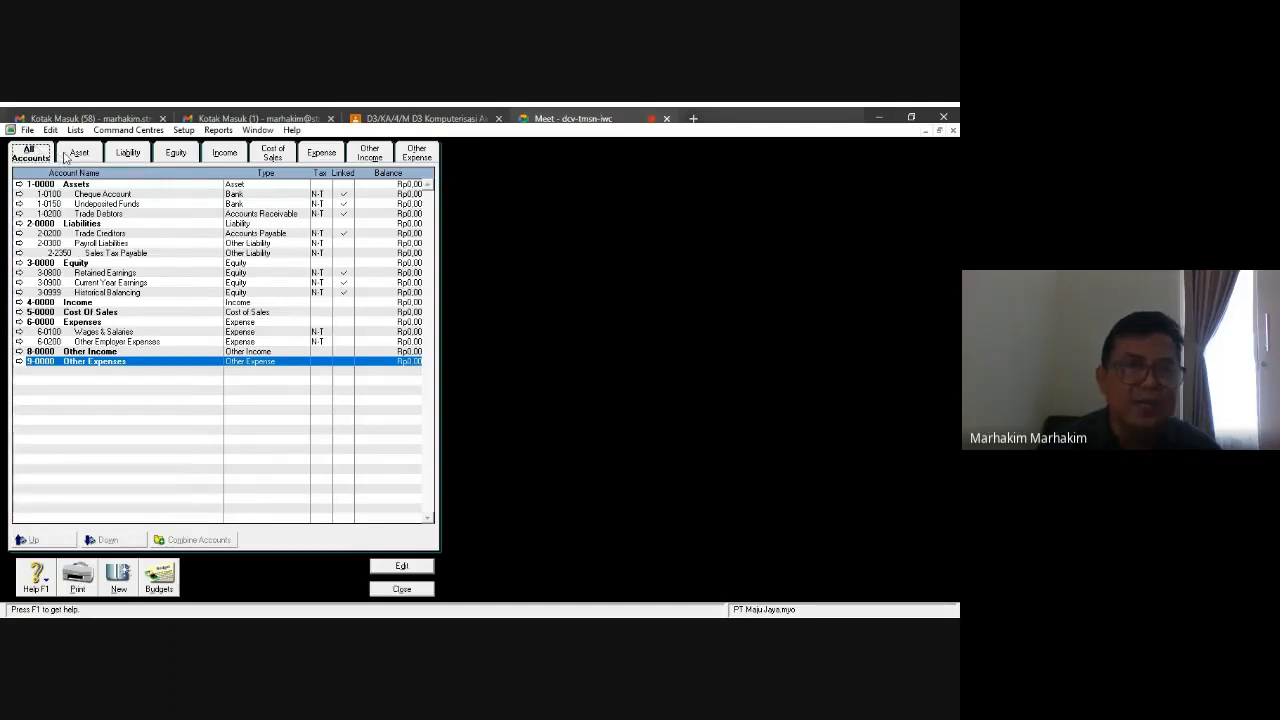
Review the asset, liability, equity and income categories of the accounts list.
click(64, 157)
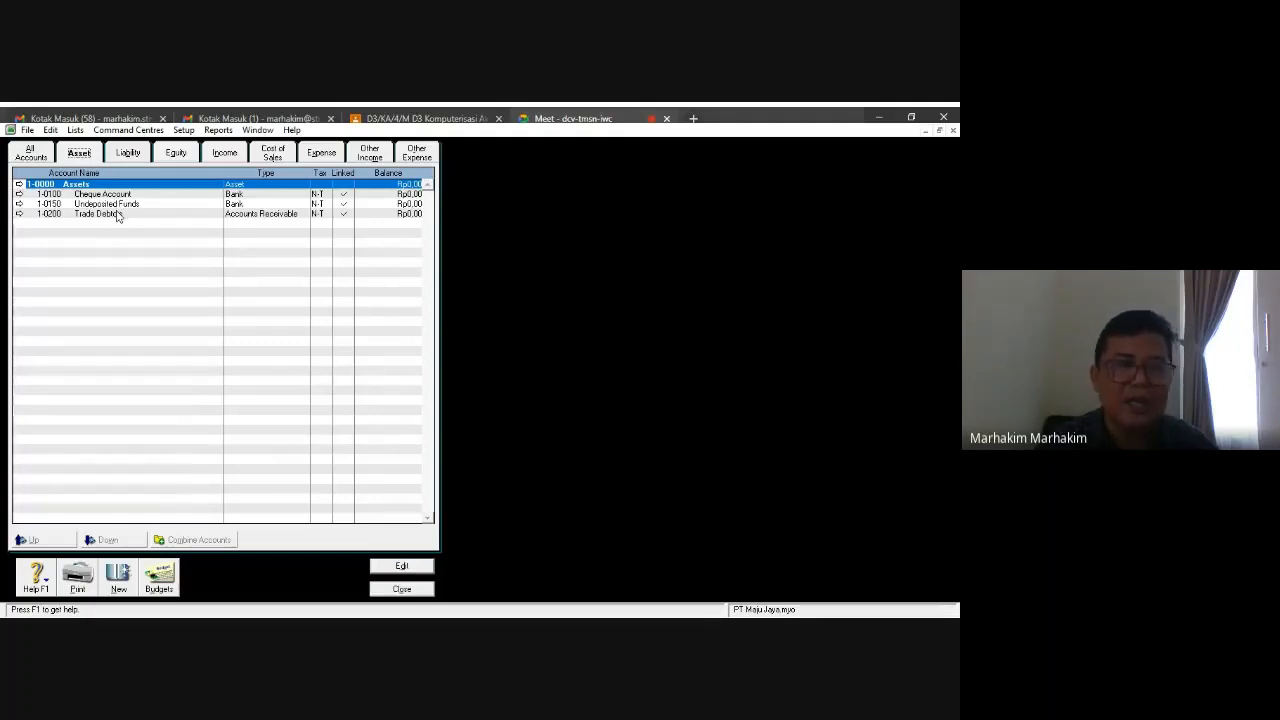
click(128, 154)
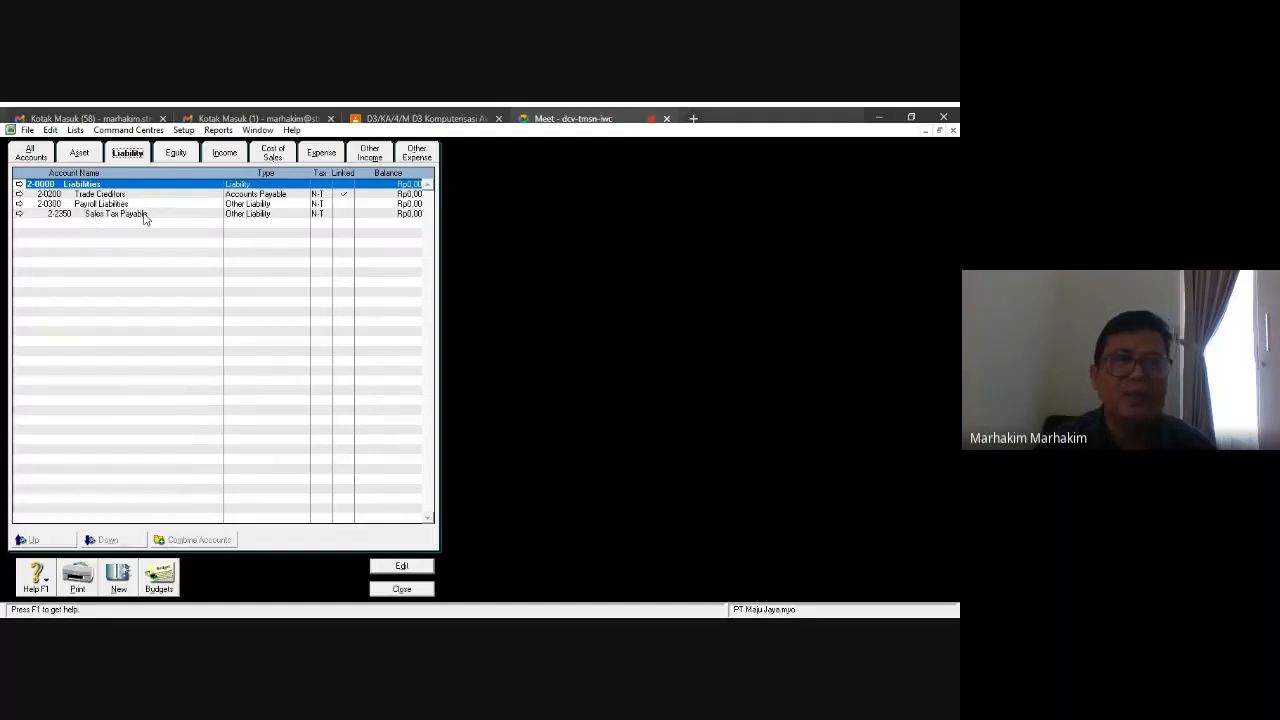
click(181, 153)
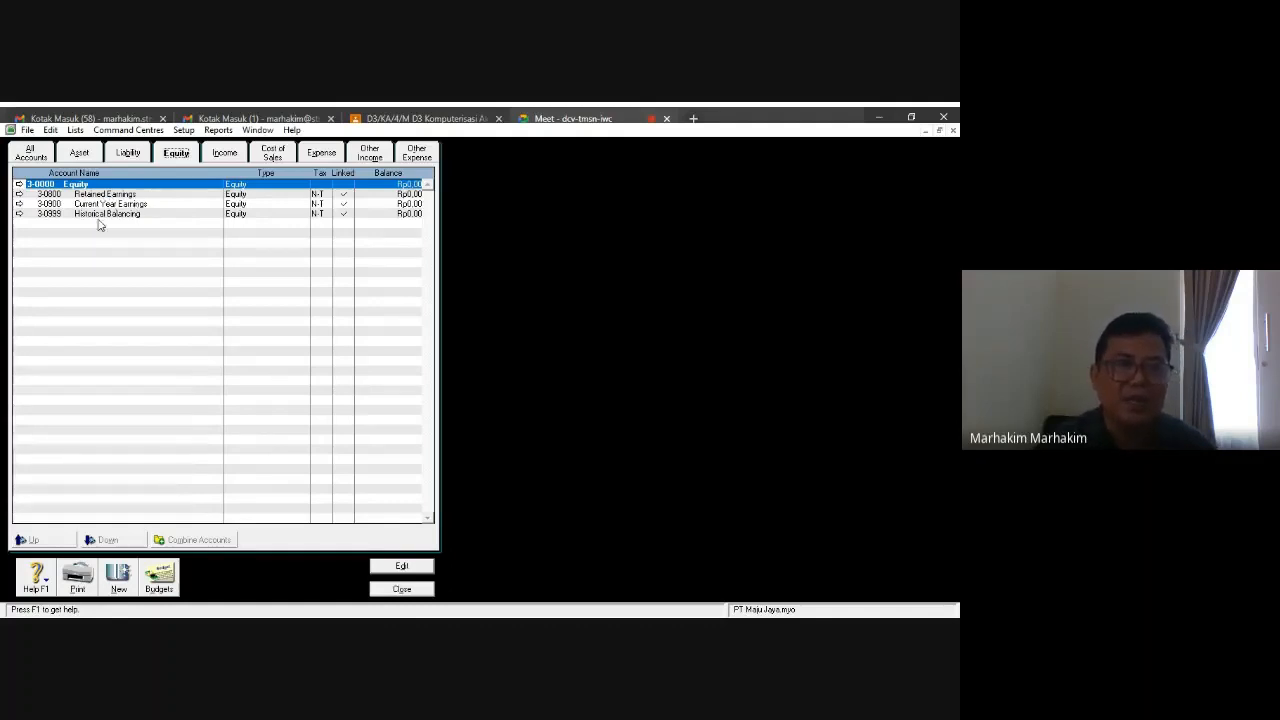
click(232, 152)
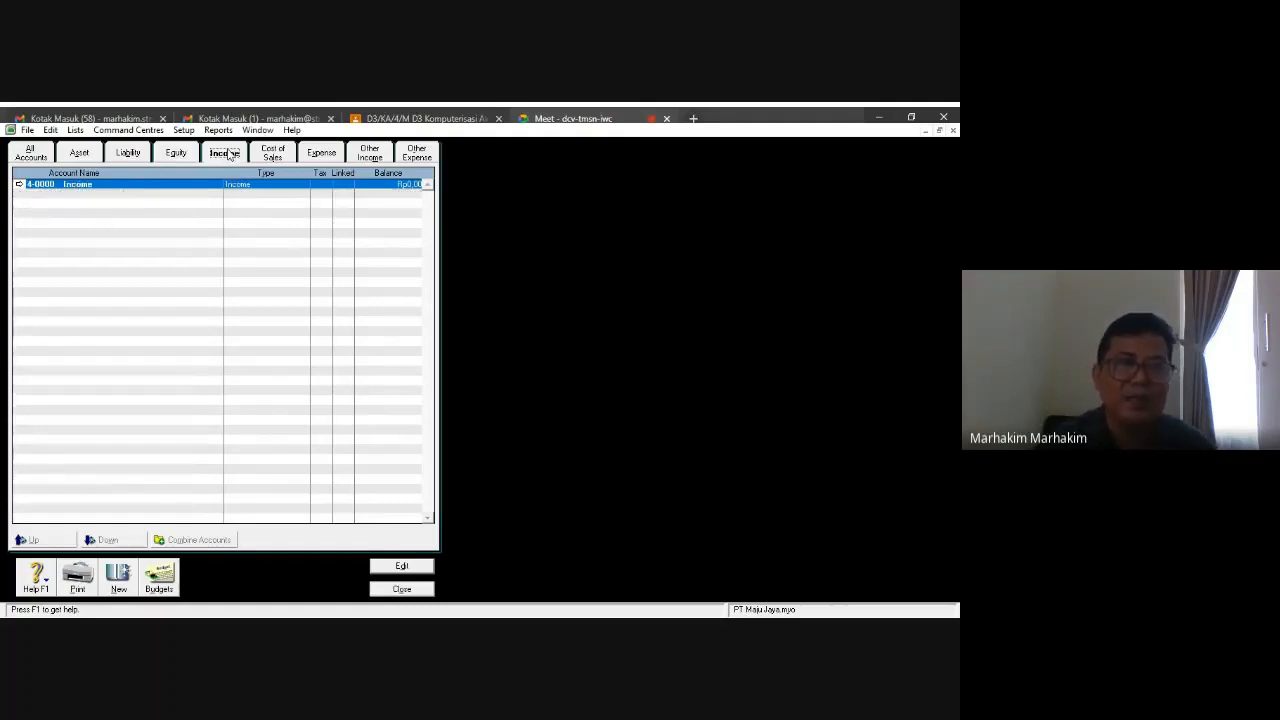
Delete the Wages & Salaries account from the expense accounts.
click(321, 153)
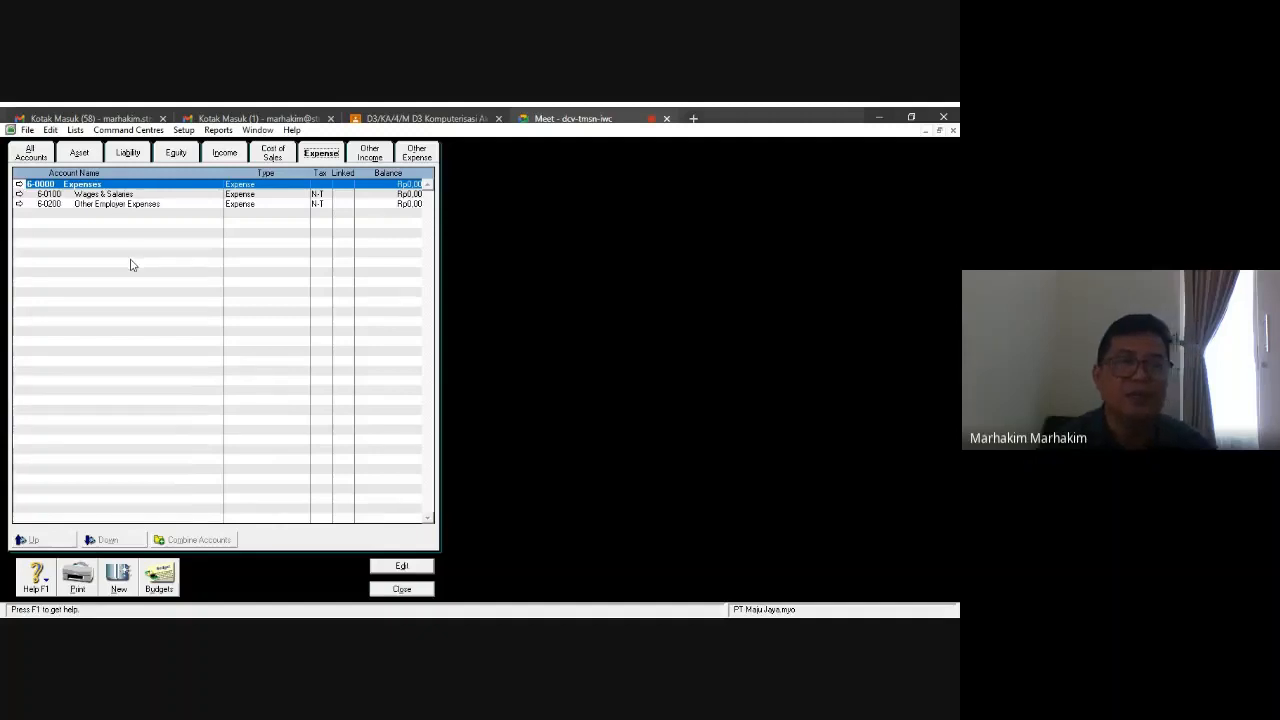
click(19, 196)
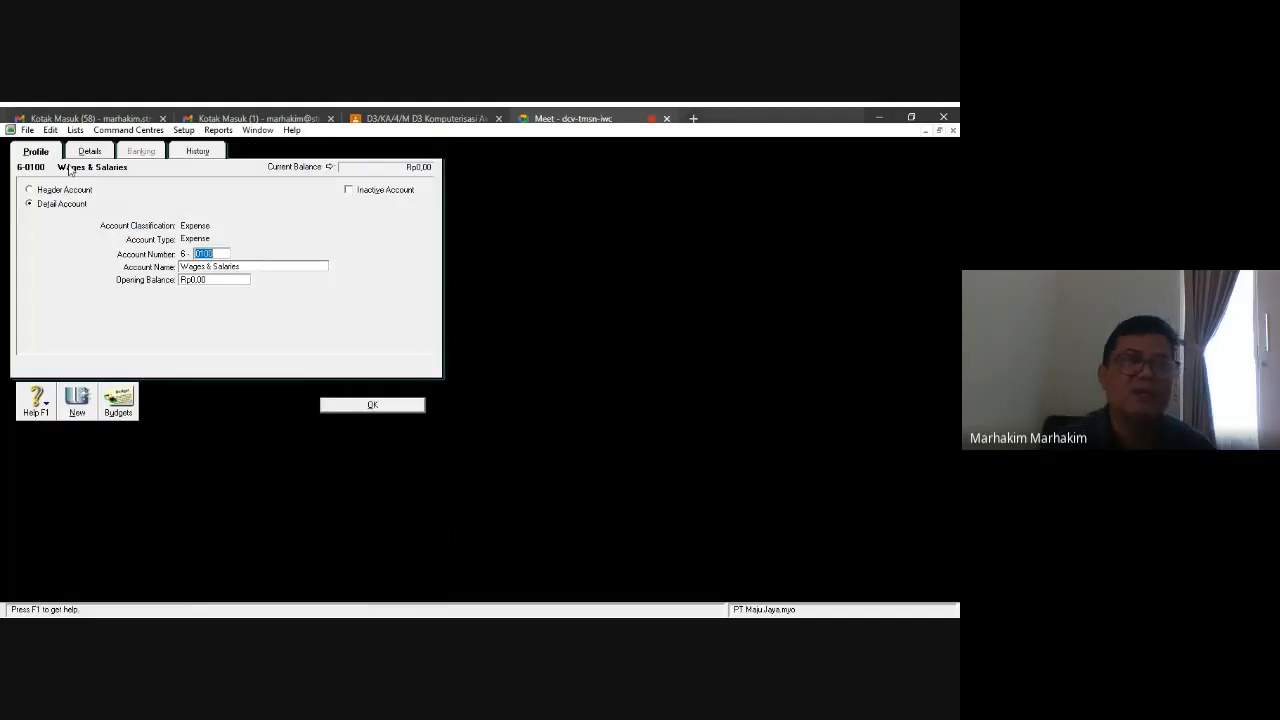
click(51, 131)
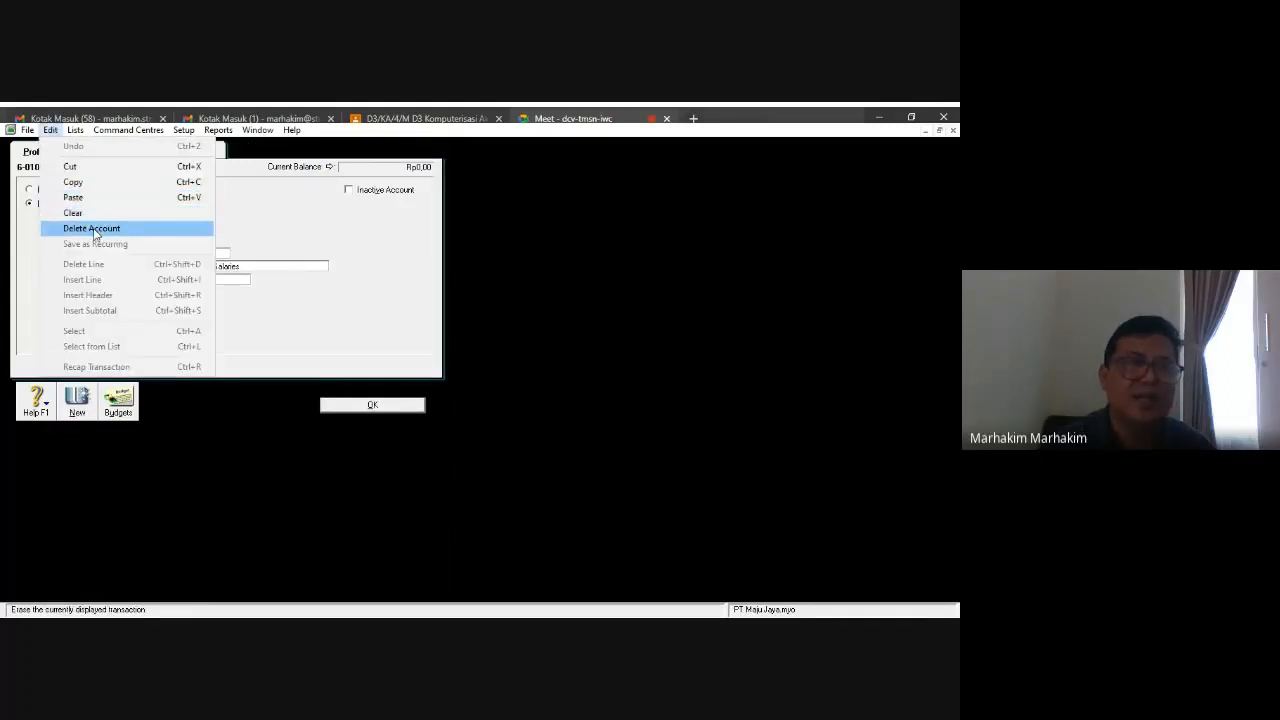
click(261, 236)
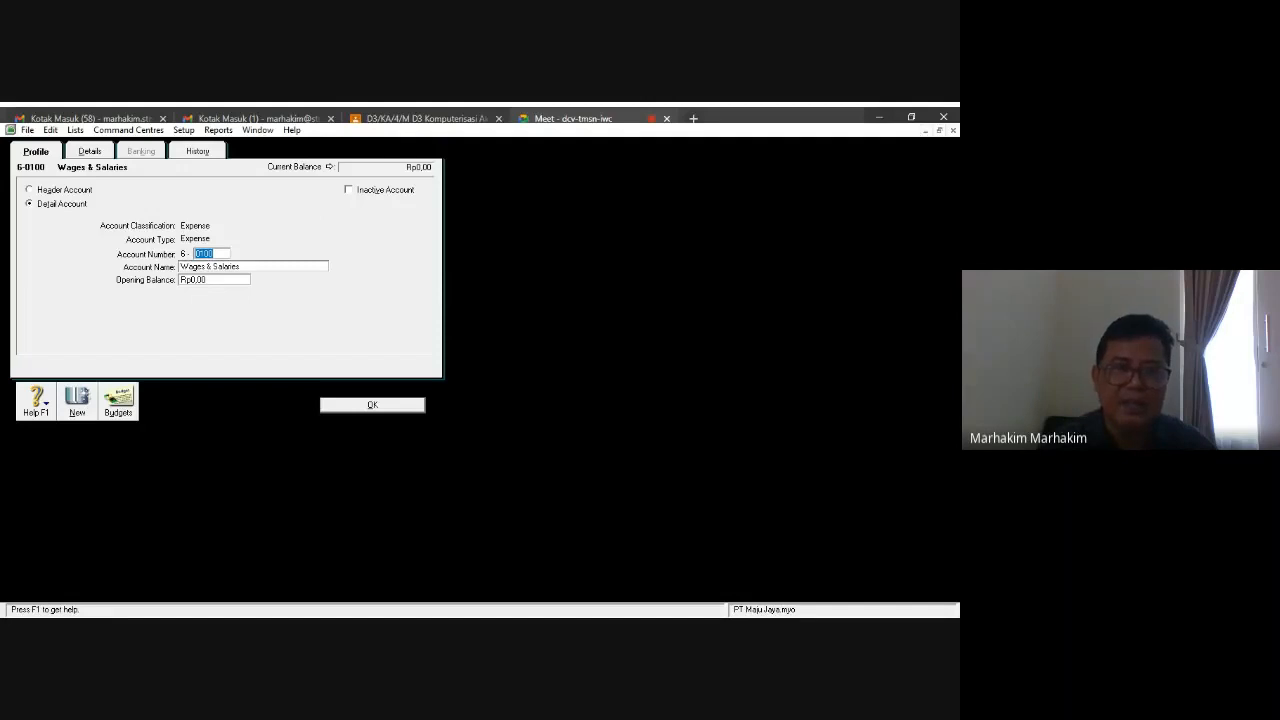
click(348, 222)
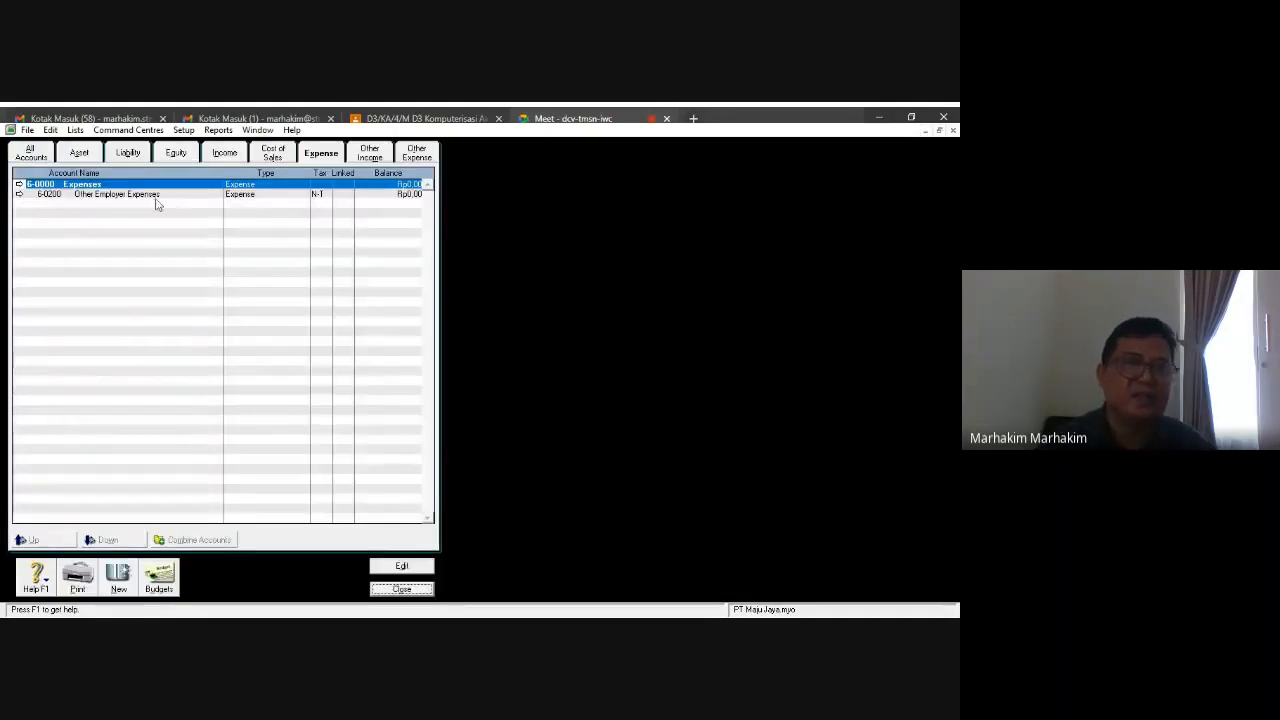
Delete the Other Employer Expenses account and return to the expense accounts.
double_click(99, 195)
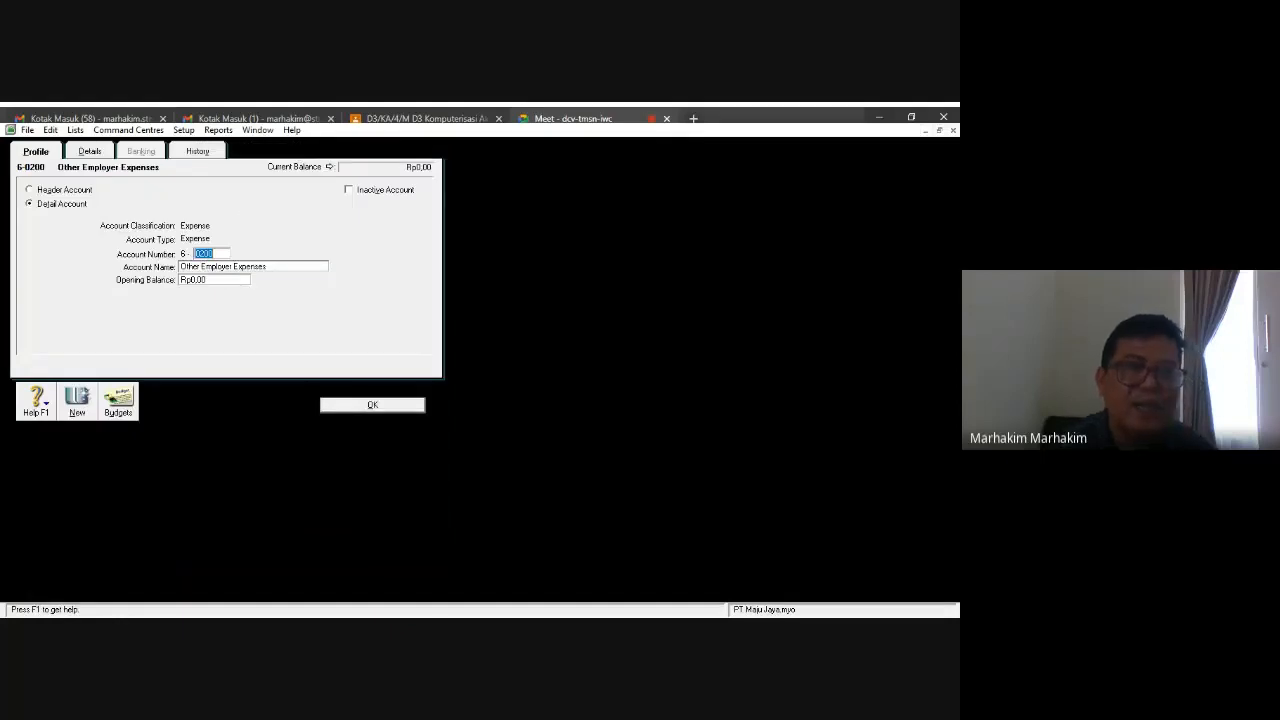
click(49, 131)
click(82, 229)
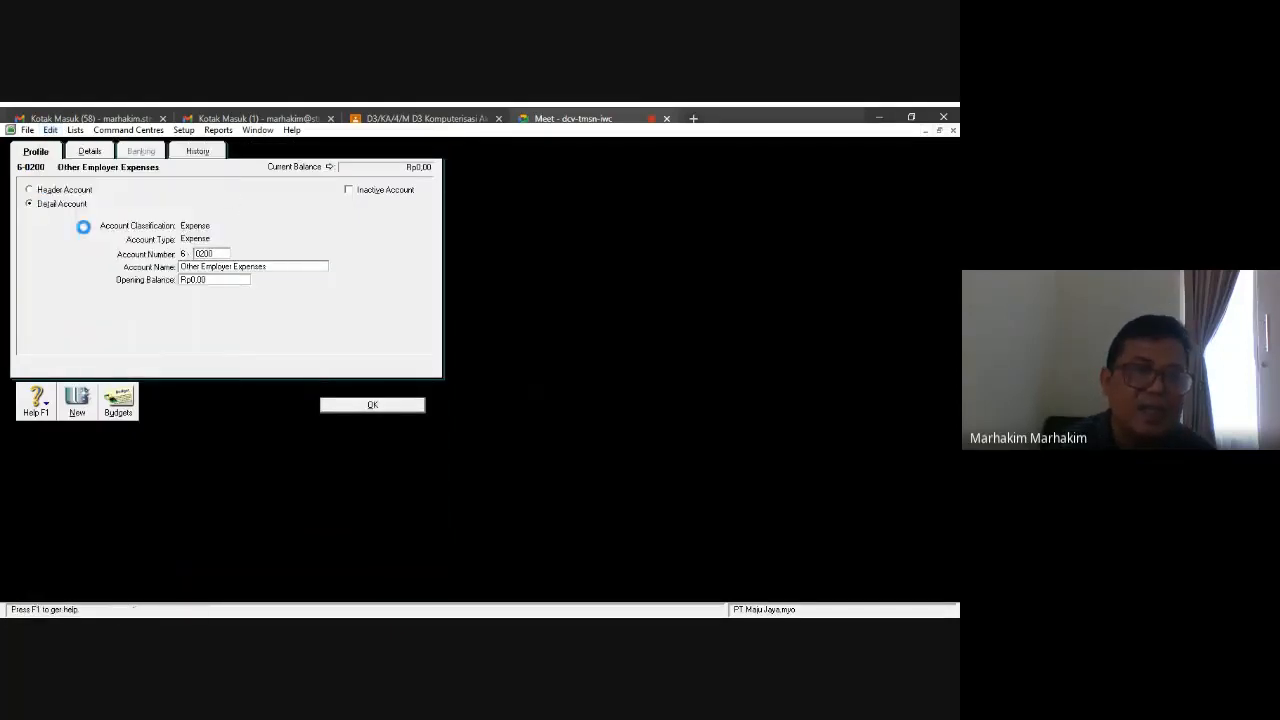
click(318, 157)
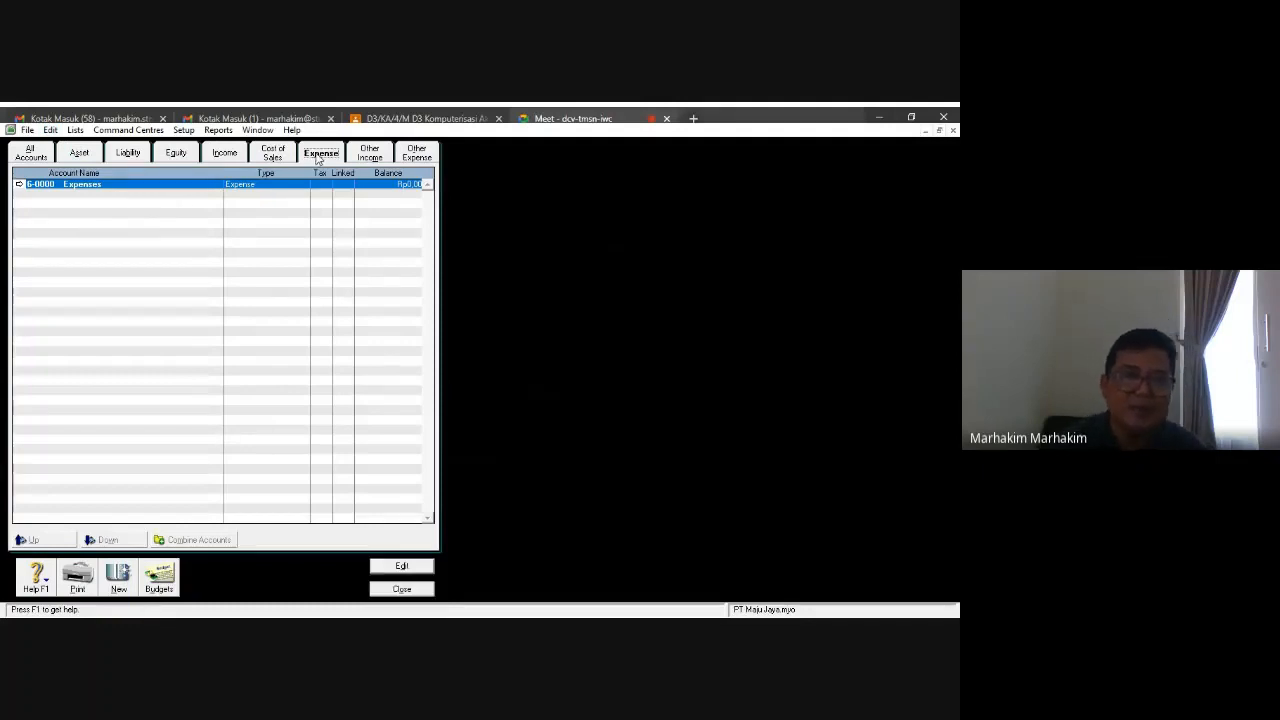
Review the other expense, other income, expense, cost of sales, income and equity accounts for further unneeded entries.
click(425, 156)
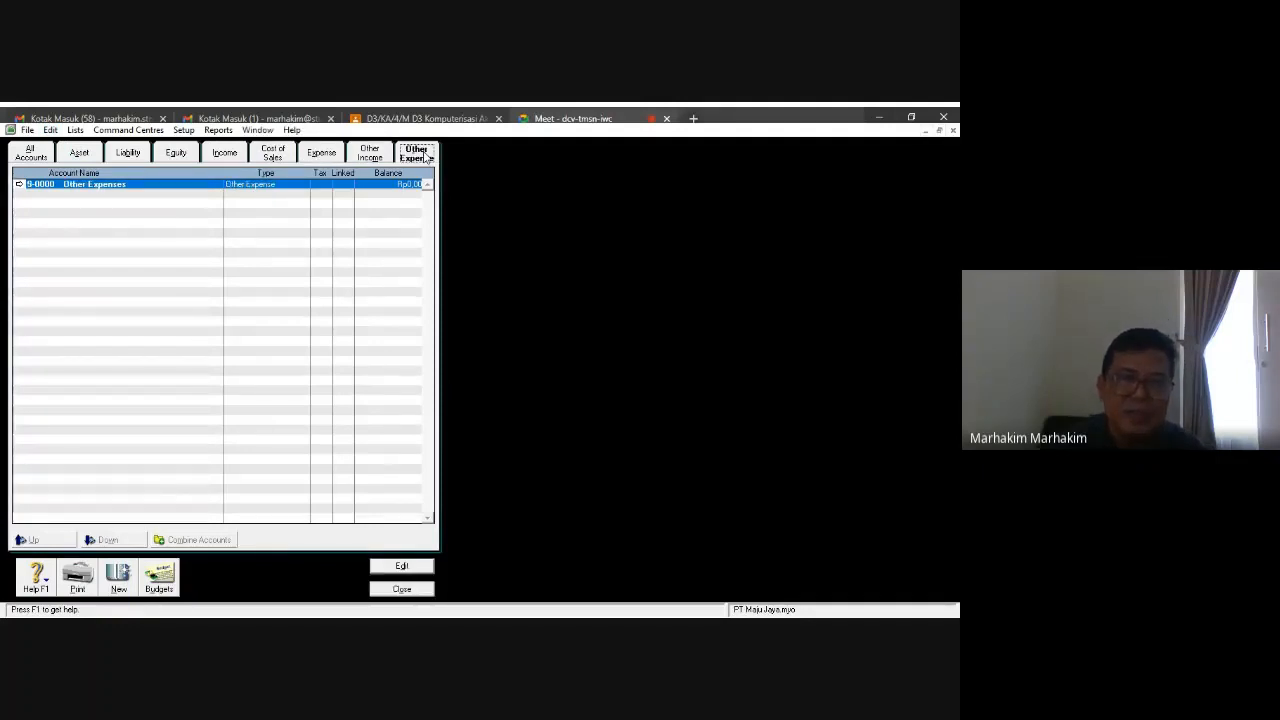
click(372, 155)
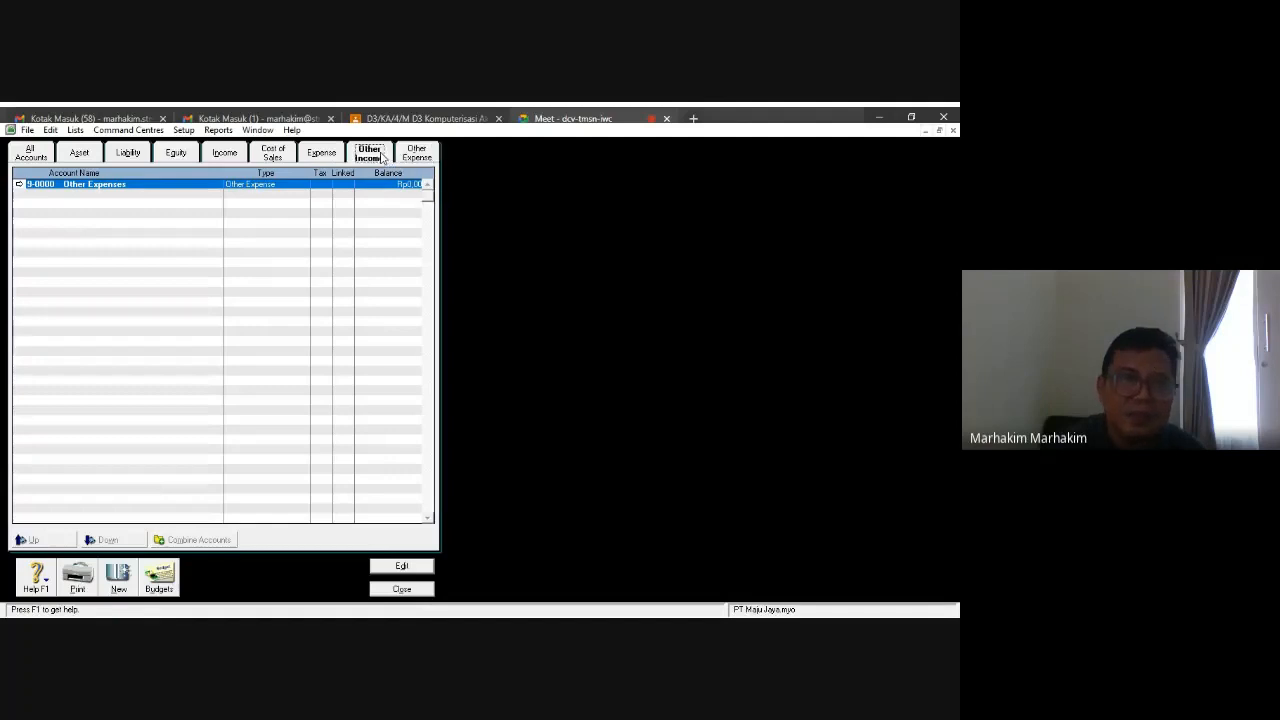
click(336, 155)
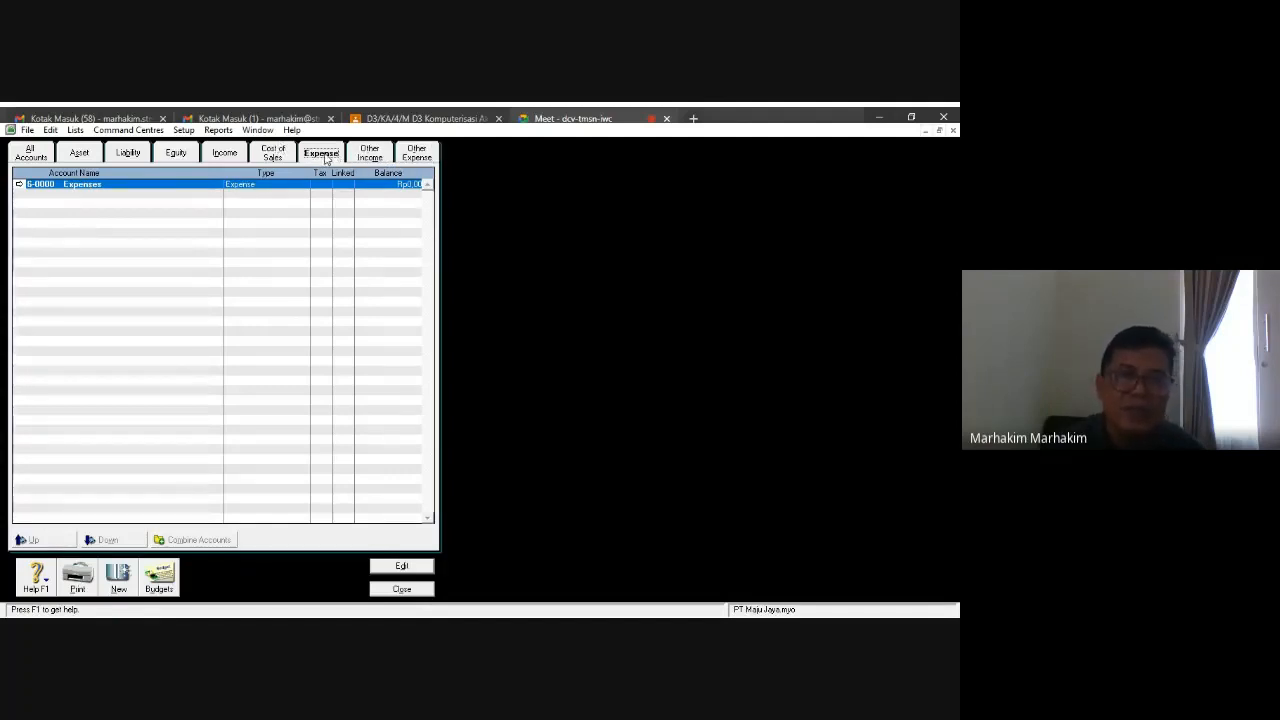
click(268, 158)
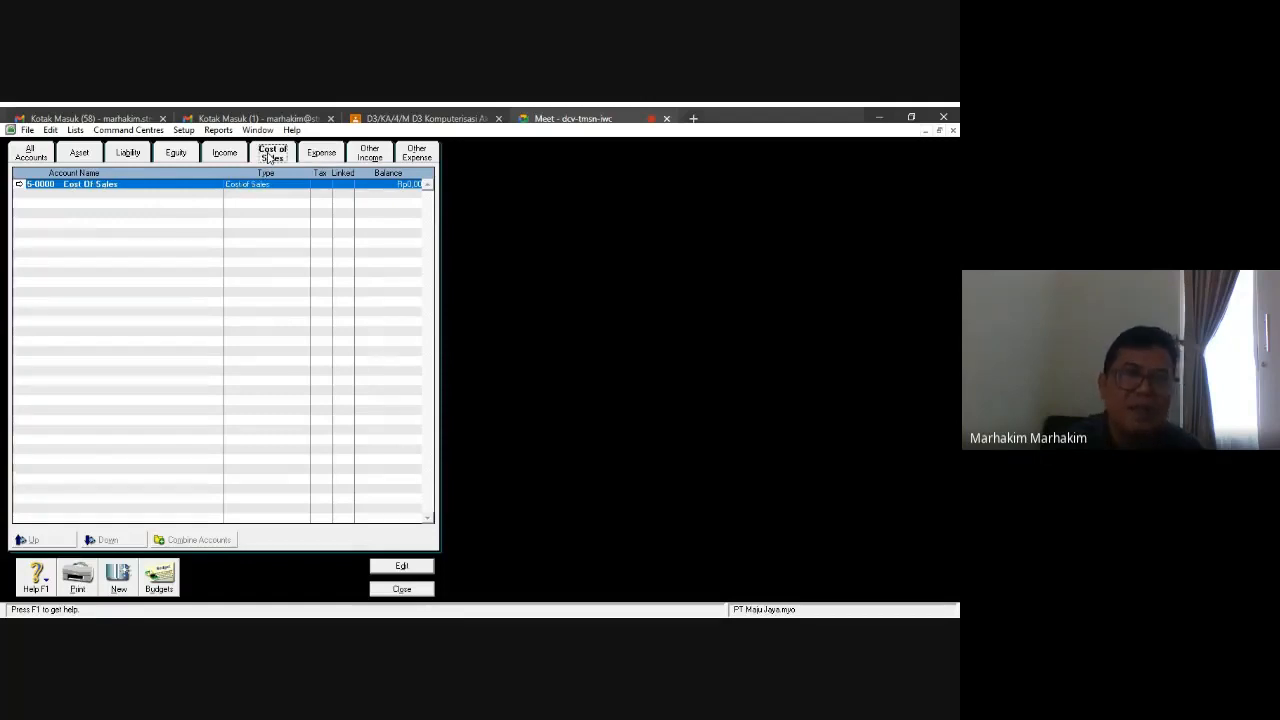
click(224, 154)
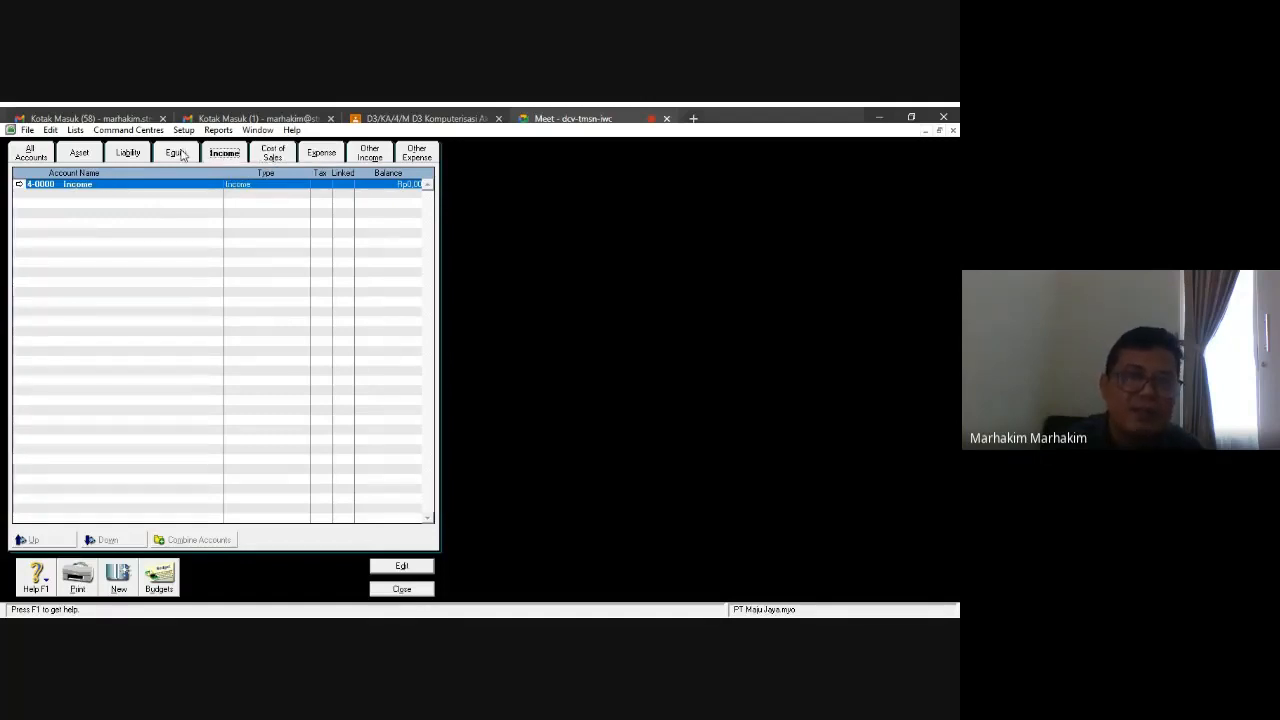
click(178, 154)
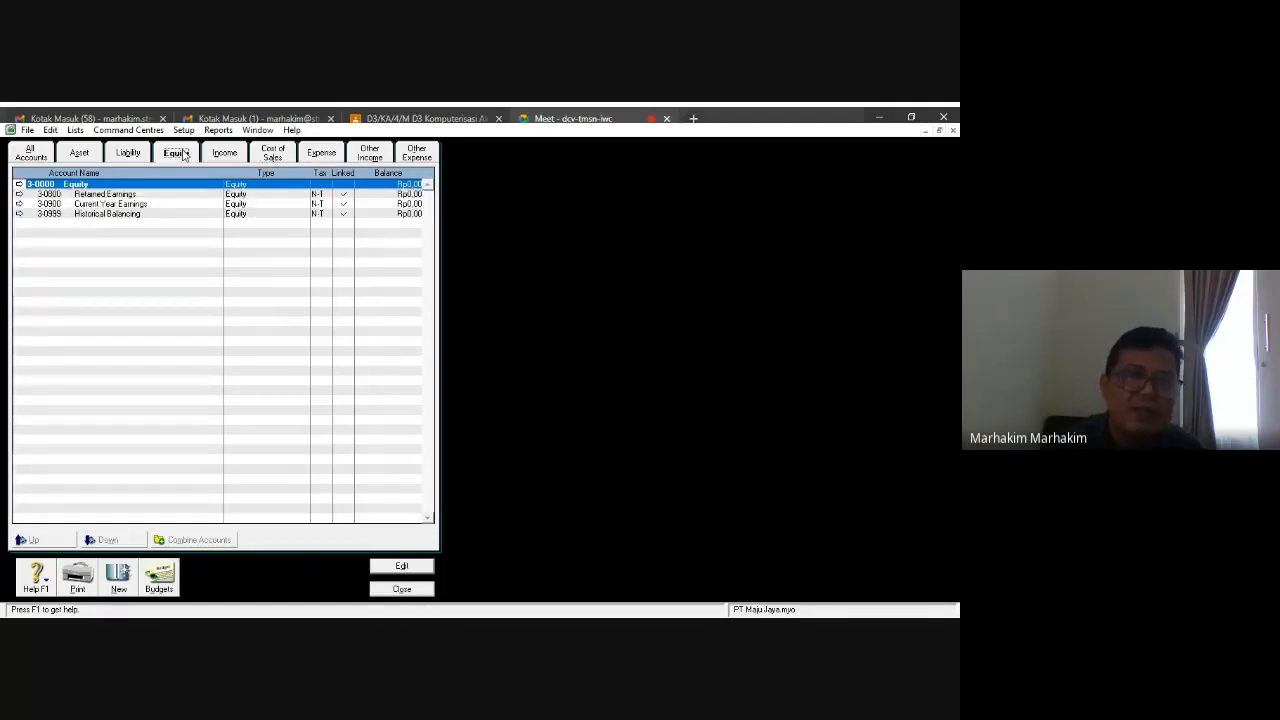
click(130, 205)
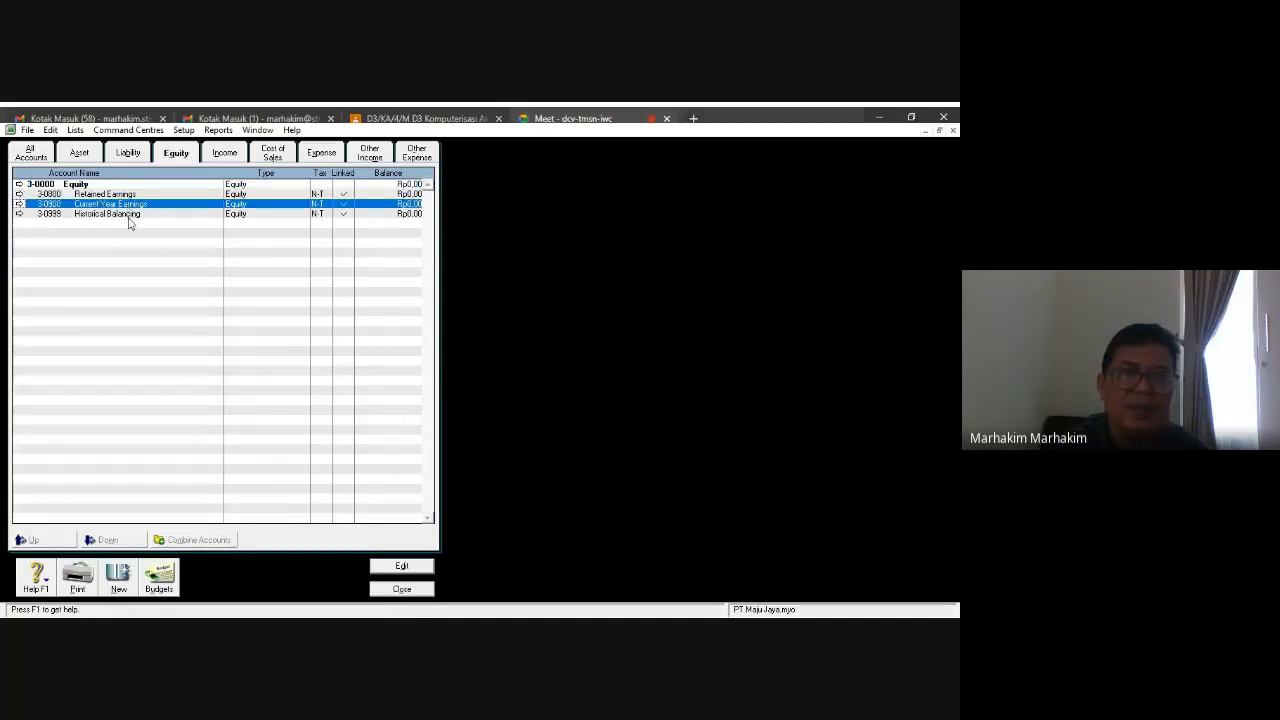
Delete the Payroll Liabilities account from the liability accounts.
click(128, 153)
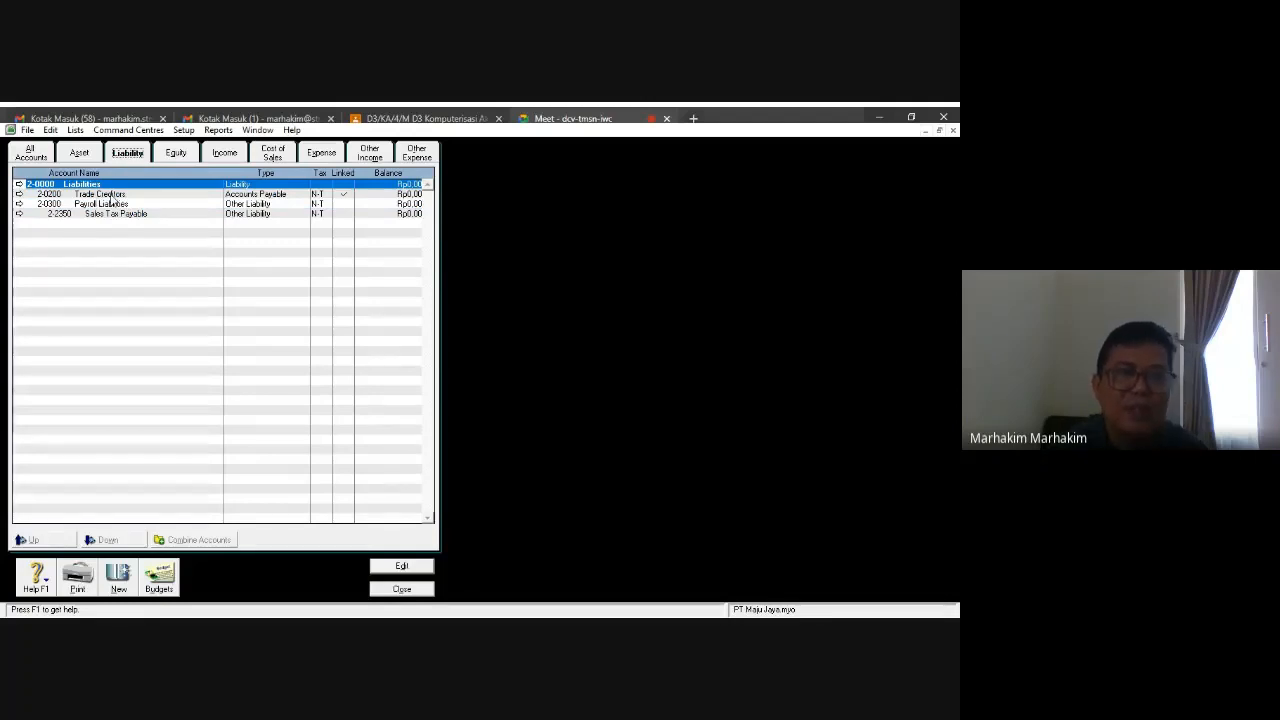
double_click(92, 204)
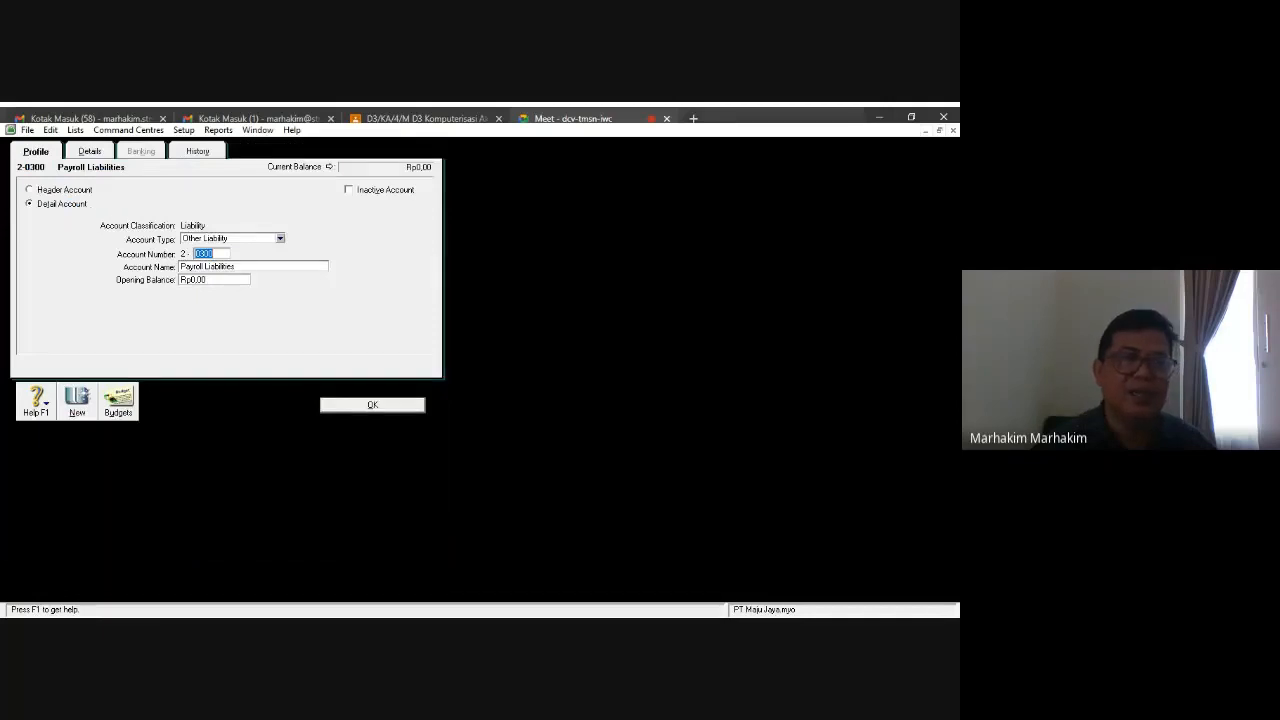
click(156, 204)
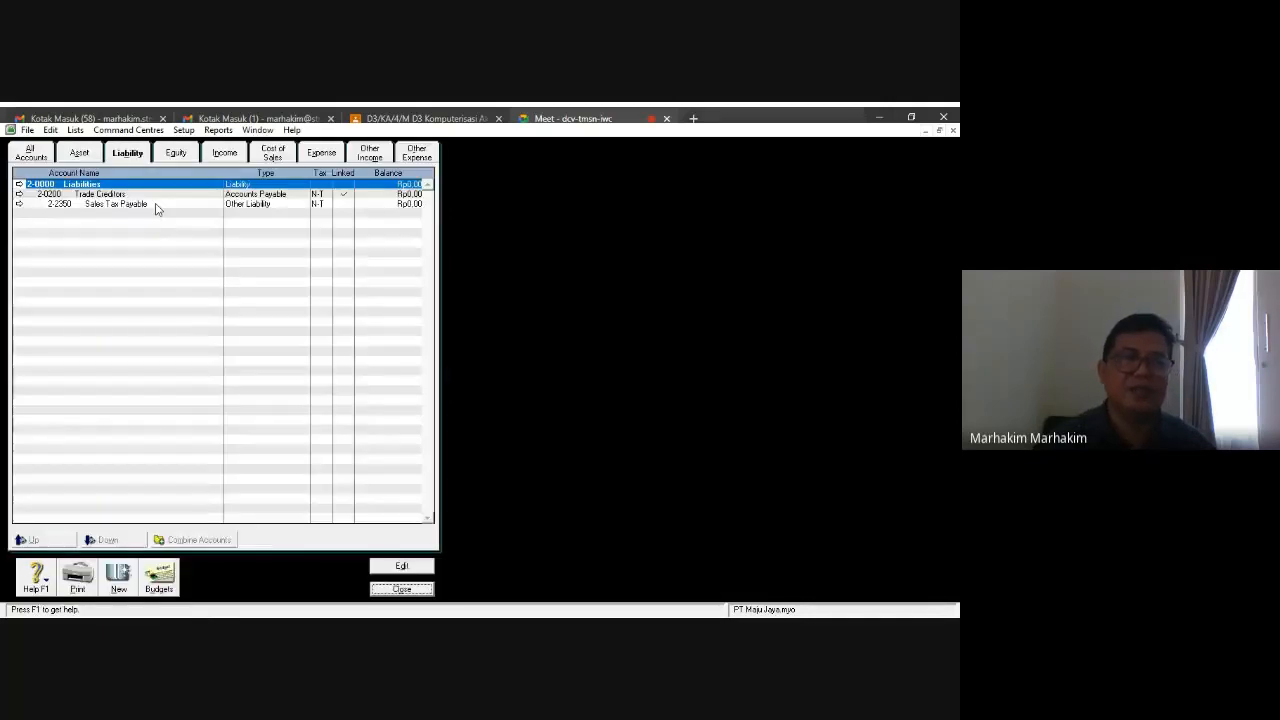
Review the asset accounts and the full accounts list, closing and reopening the list from the Accounts command centre.
click(79, 152)
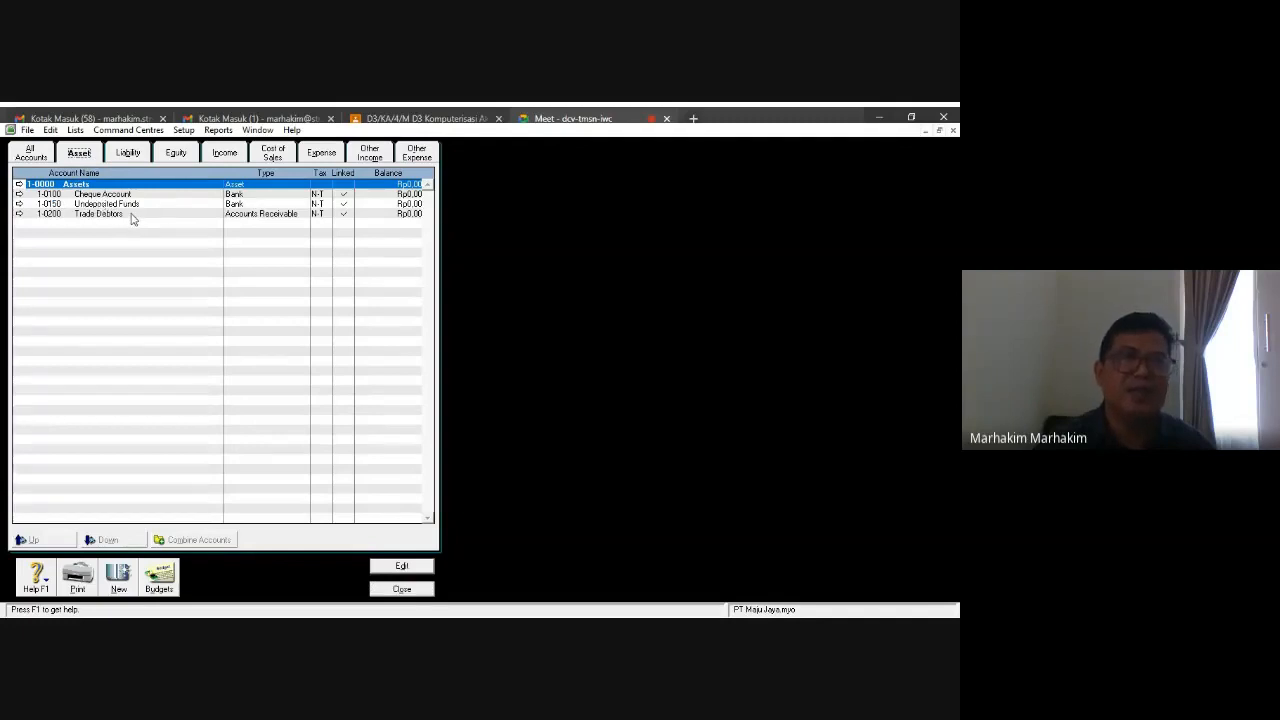
click(34, 152)
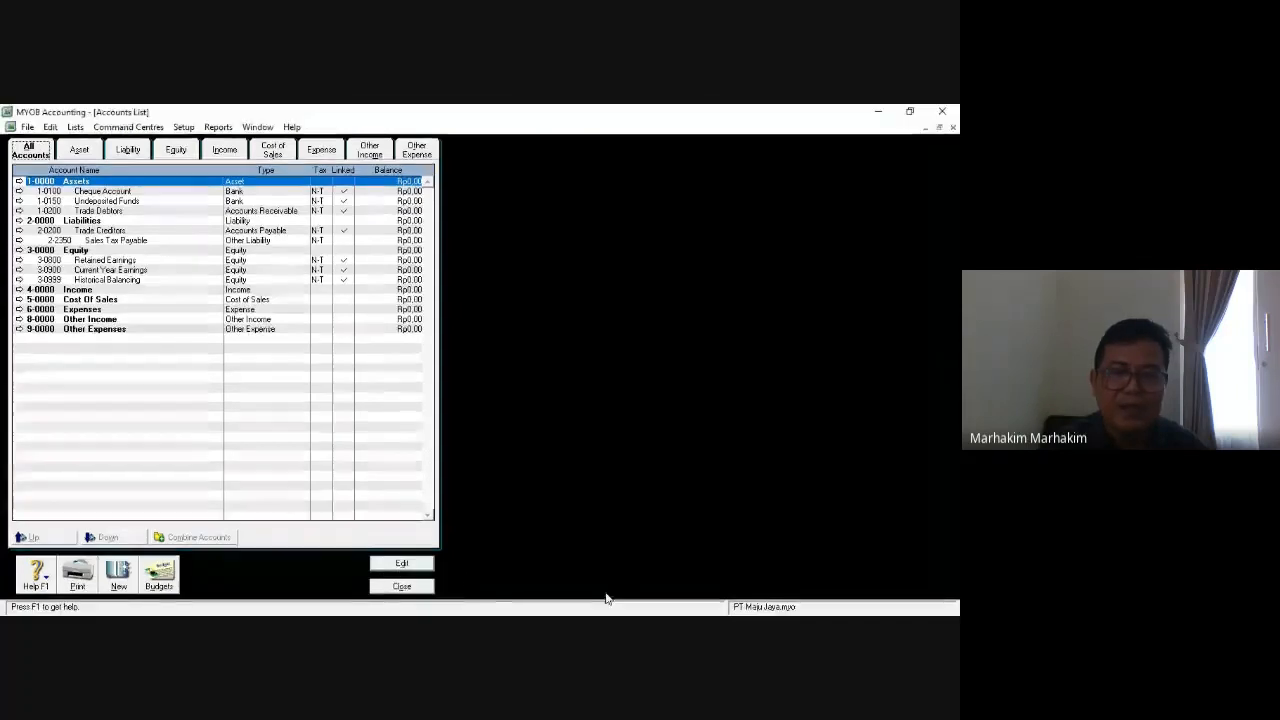
click(415, 589)
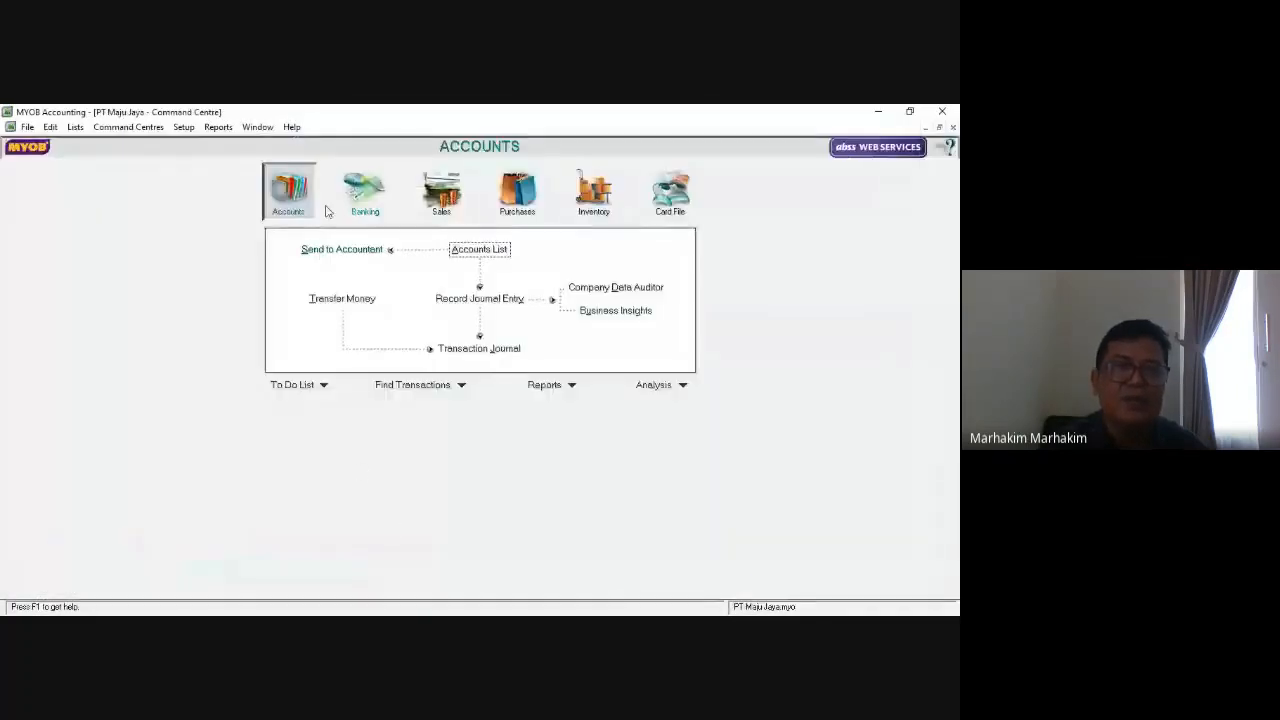
click(474, 251)
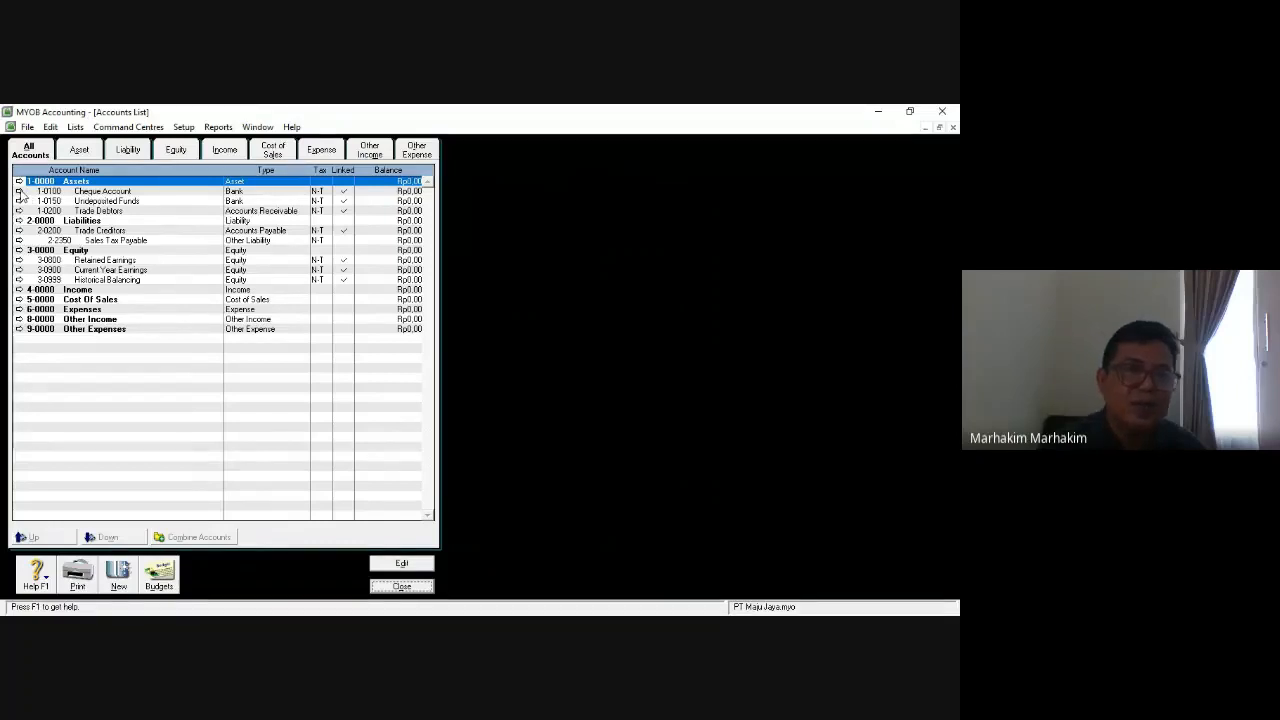
Rename the Cheque Account under Assets as "Kas di Bank" and save the change.
double_click(62, 192)
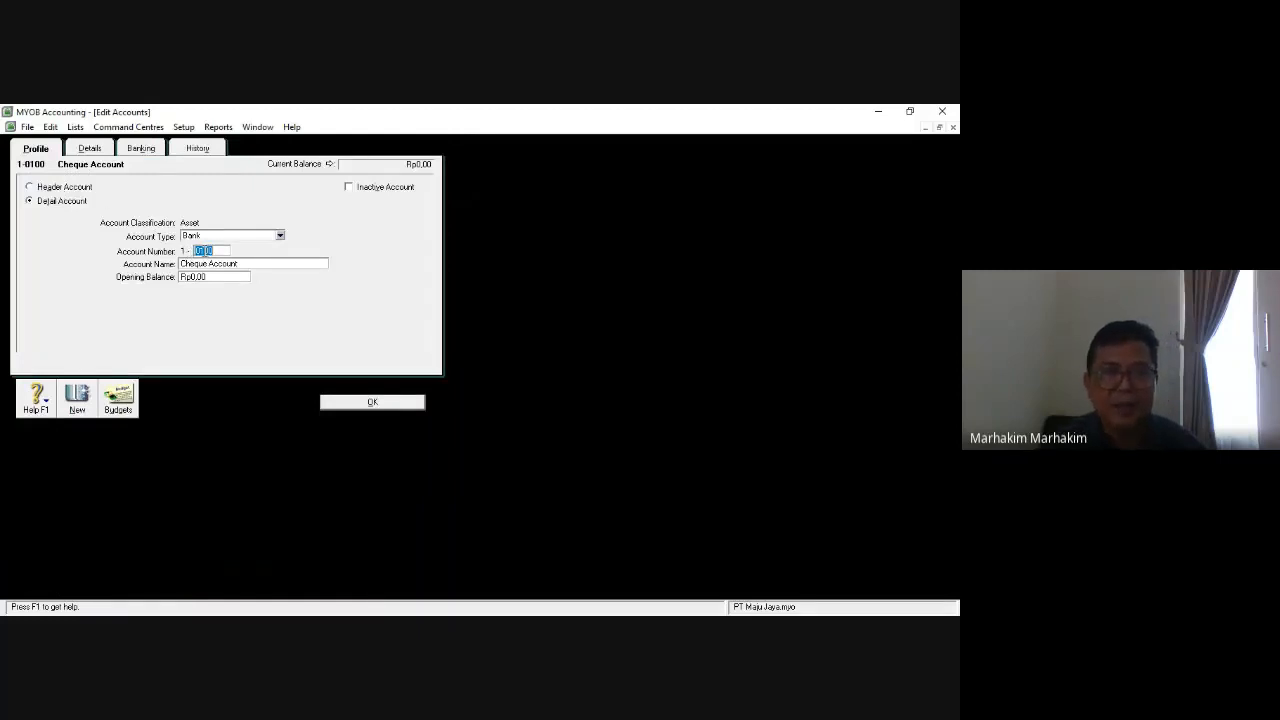
click(216, 266)
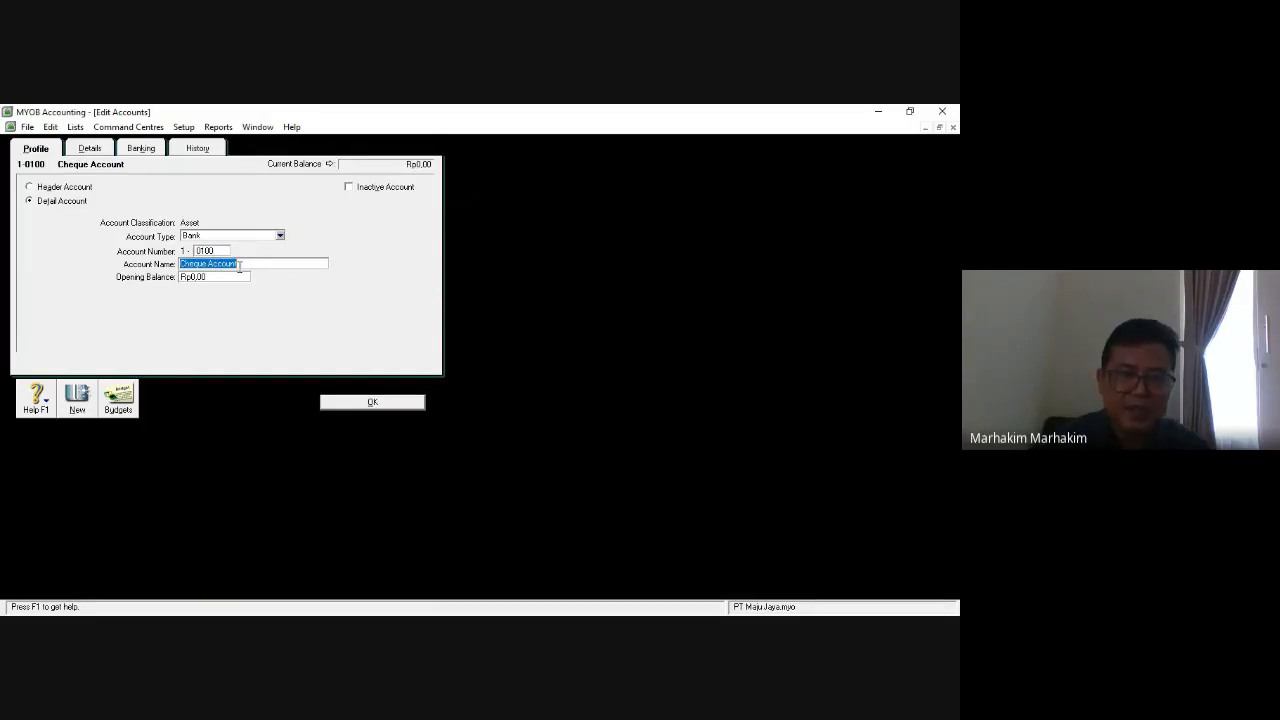
text(Kas di Bank)
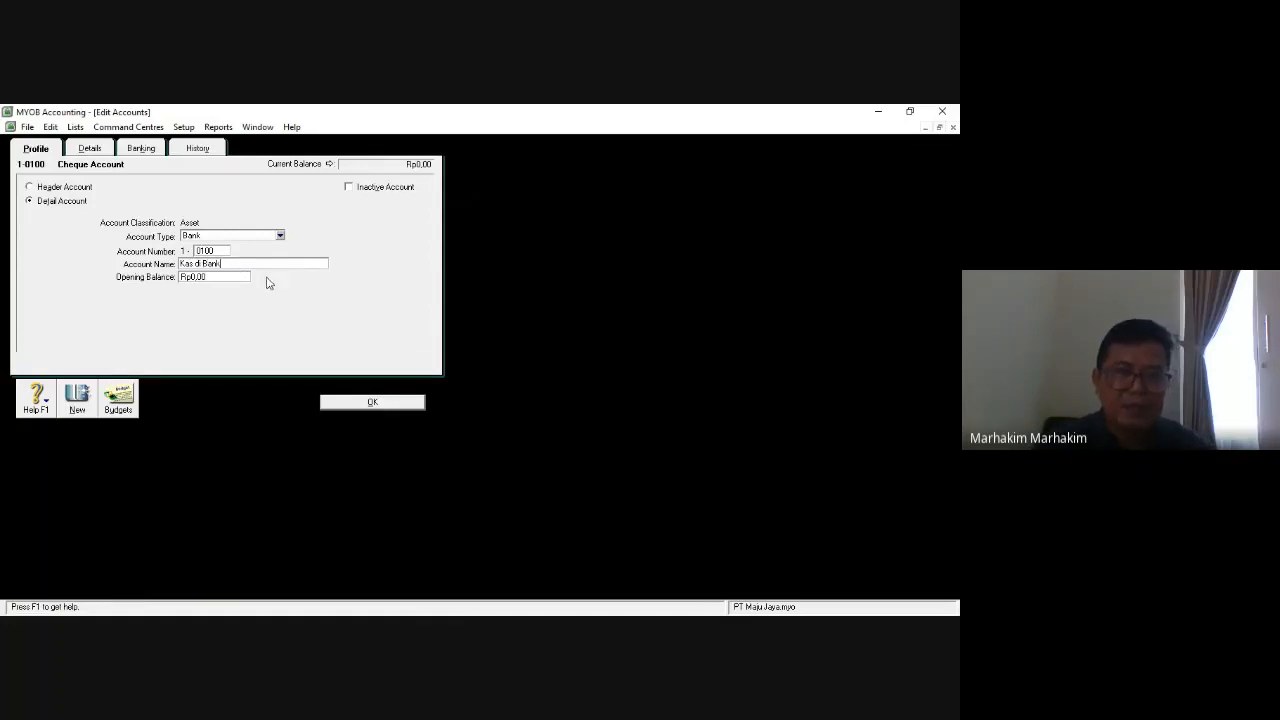
click(346, 399)
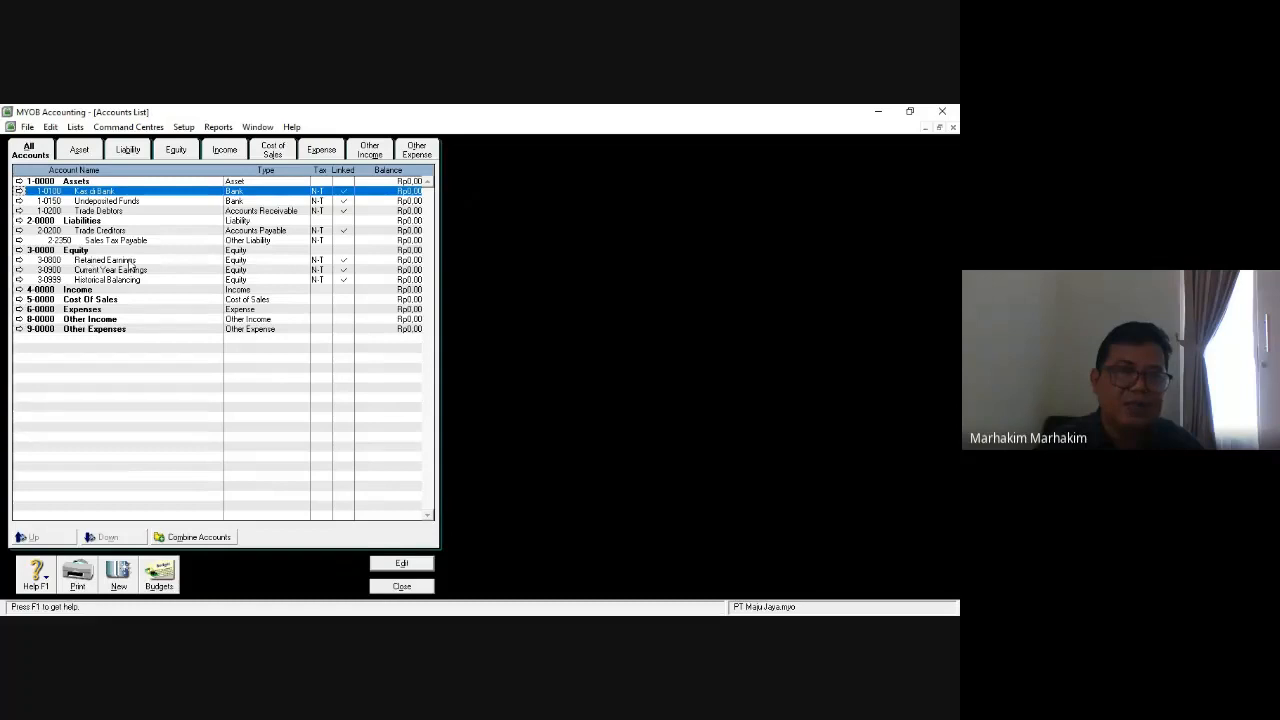
Rename the Retained Earnings account under Equity as "Laba Di Tahan" and save the change.
double_click(130, 262)
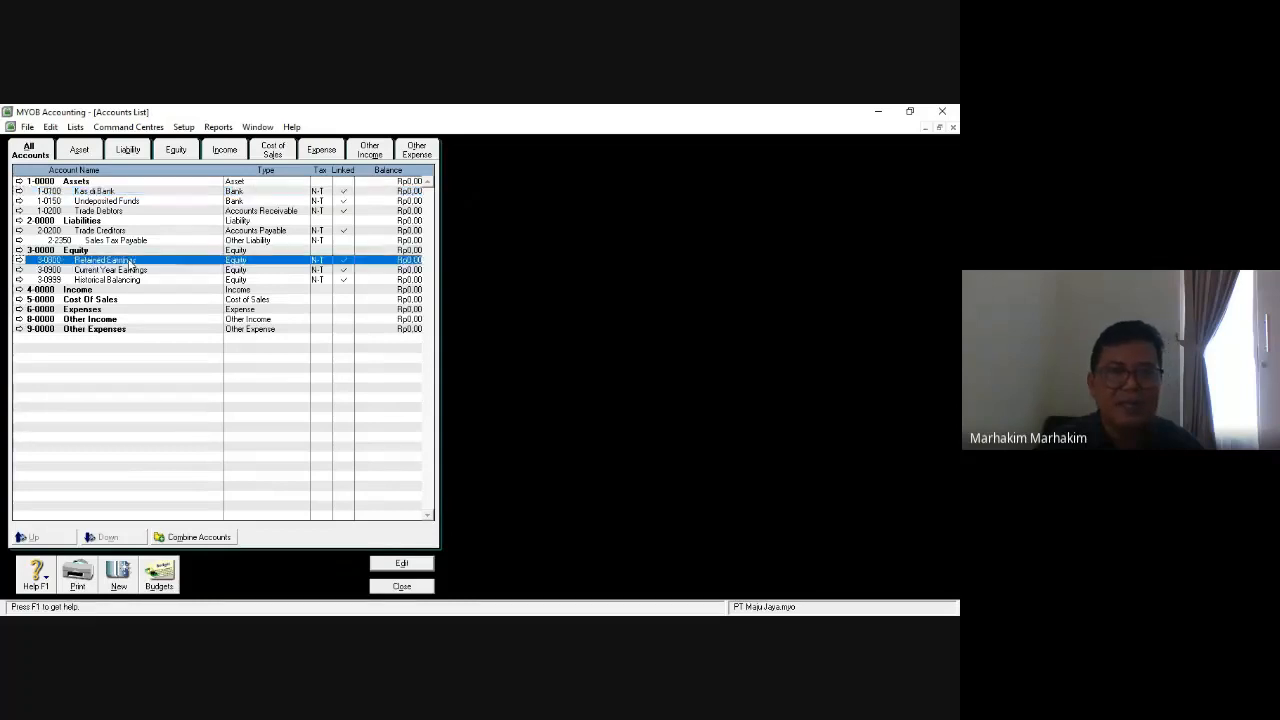
click(249, 263)
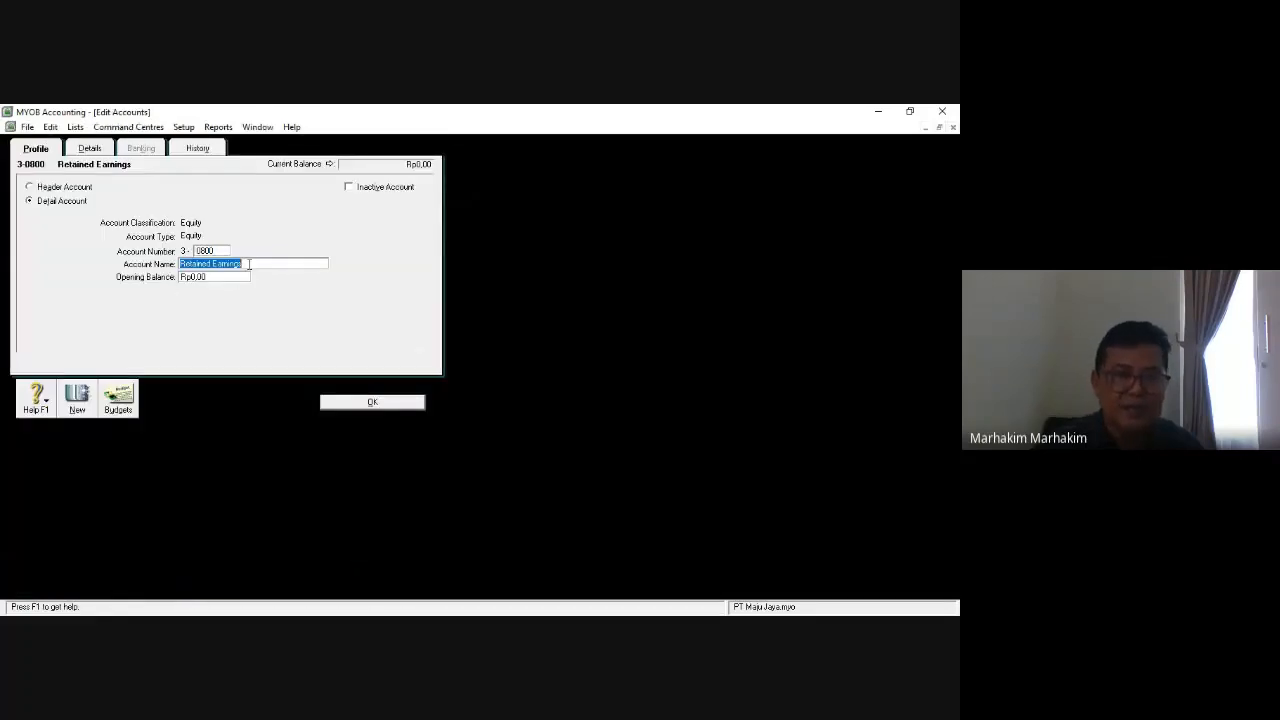
text(Laba)
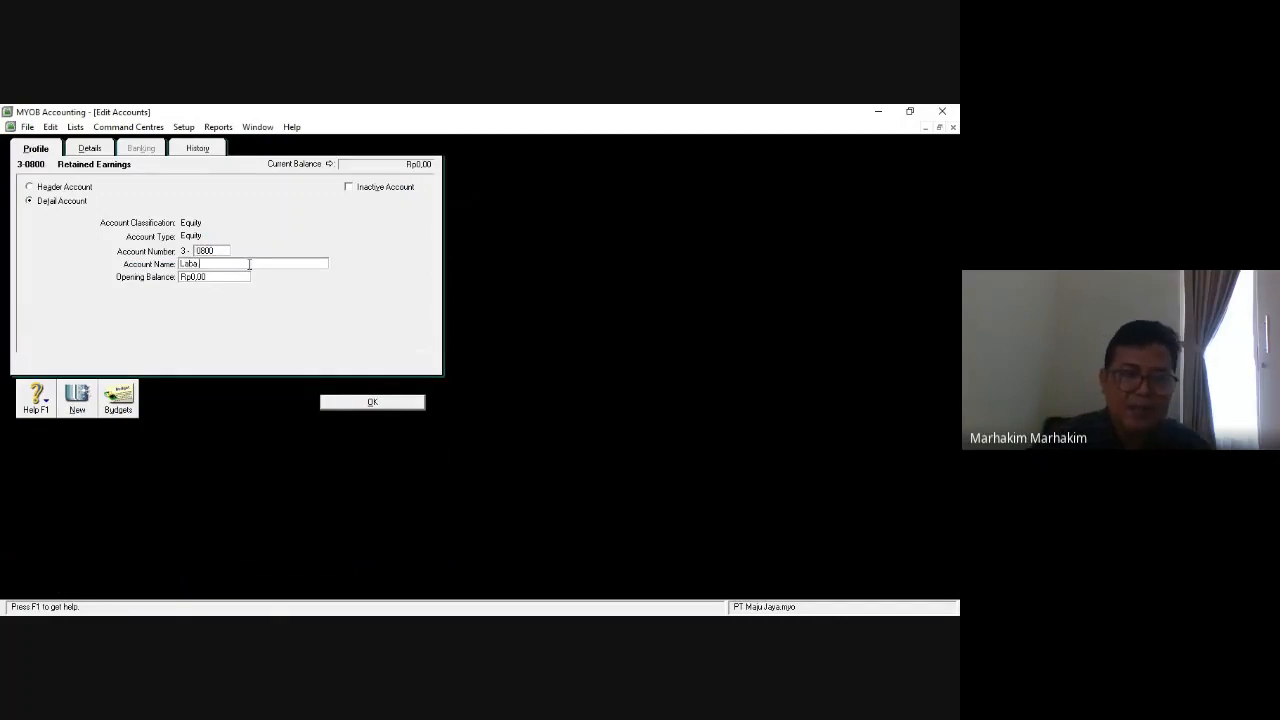
text( Di T)
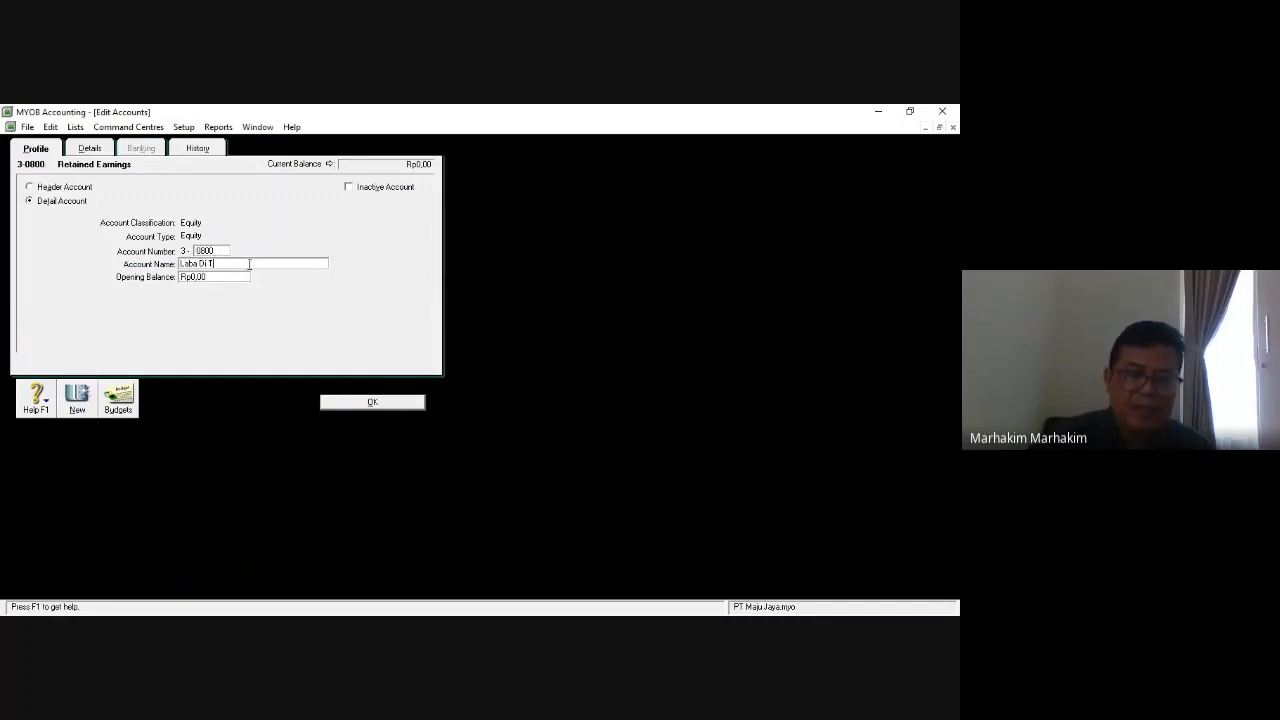
text(ahan)
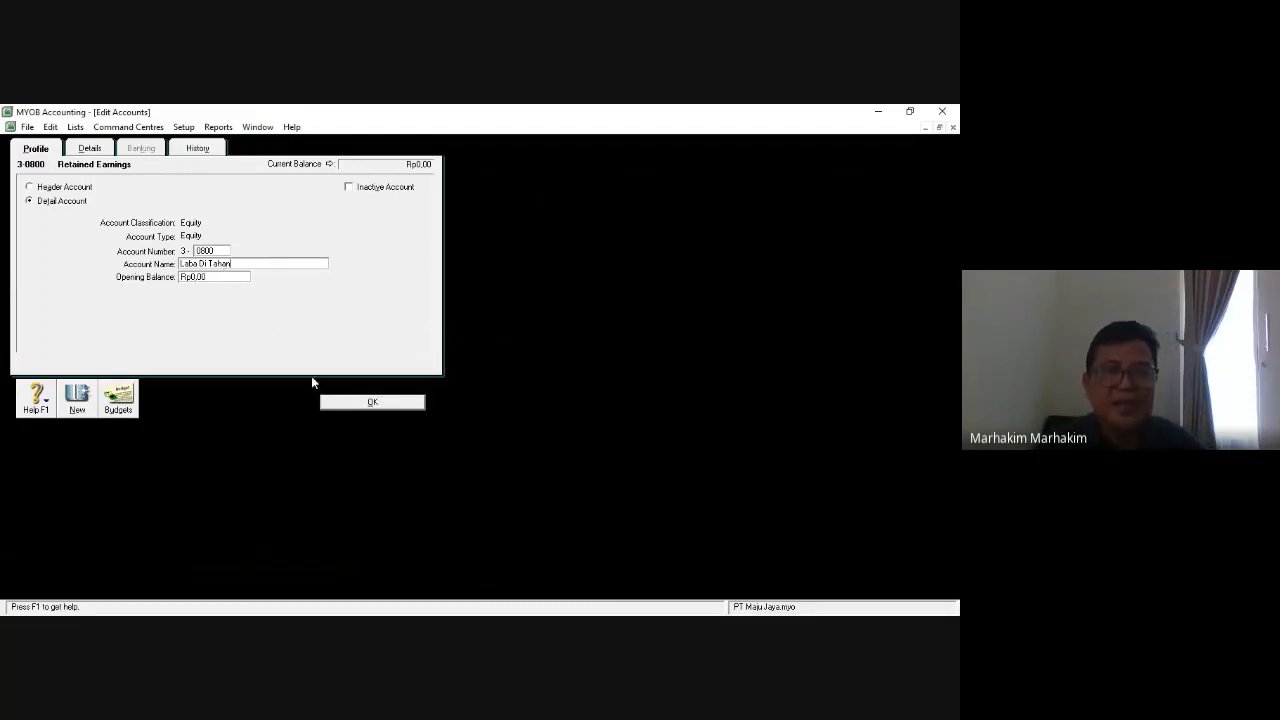
click(340, 404)
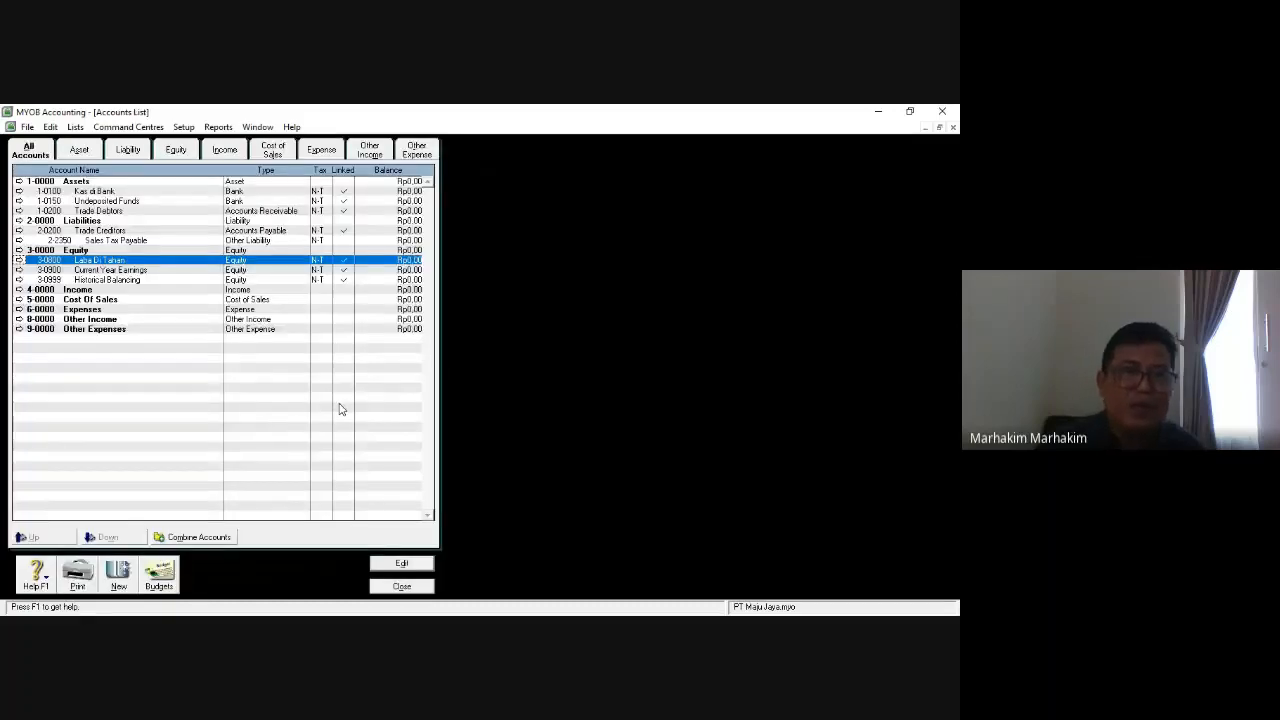
Rename the Current Year Earnings account under Equity as "Laba Periode Berjalan" and save the change.
double_click(130, 271)
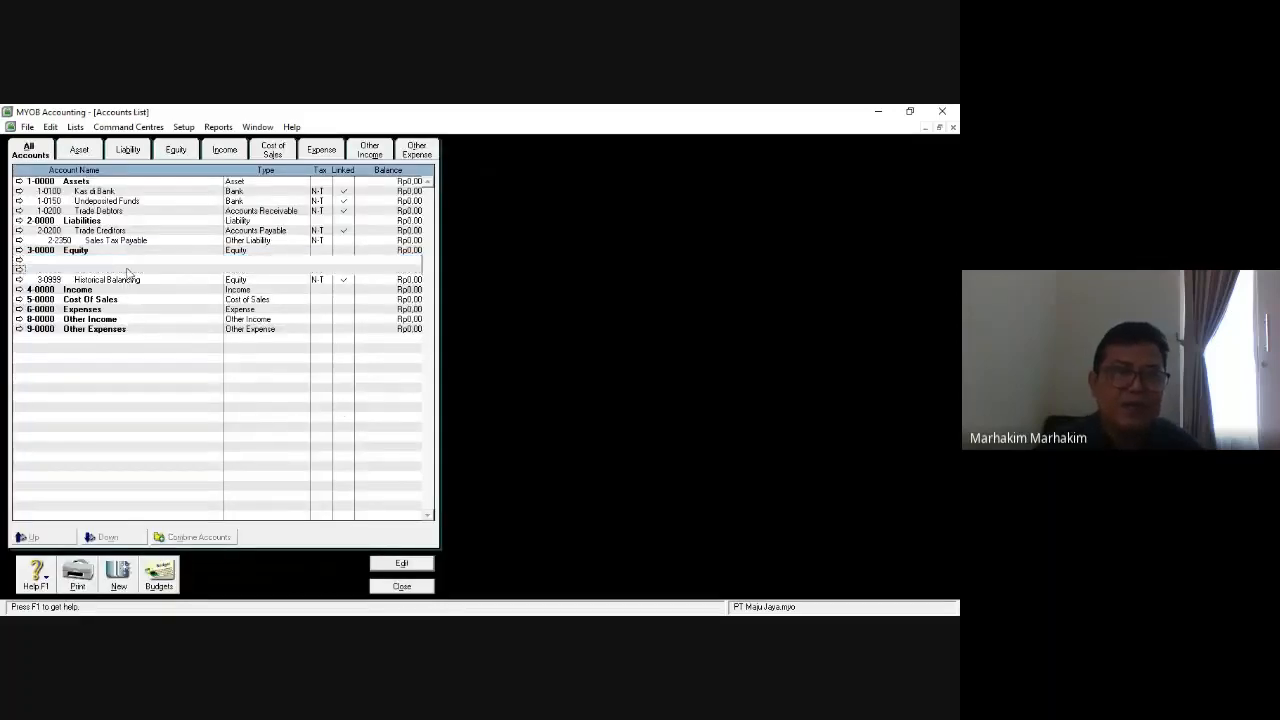
click(223, 265)
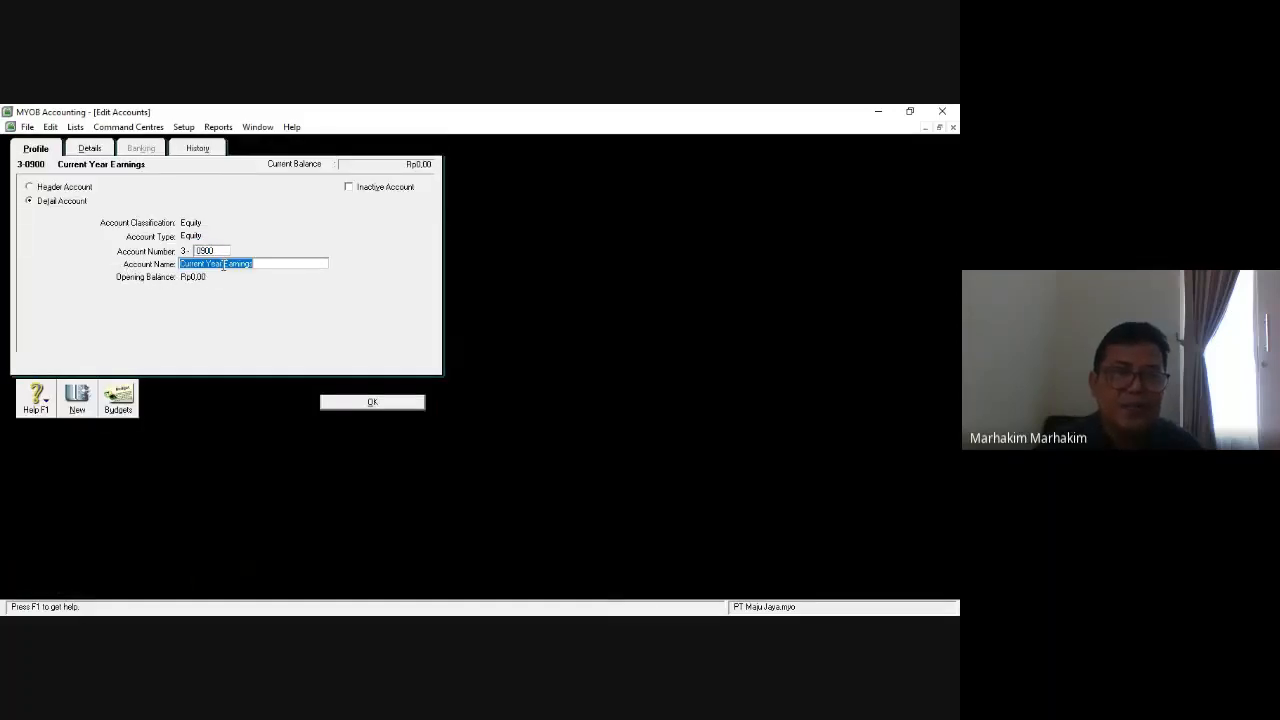
text(Laba Periode Berjalan)
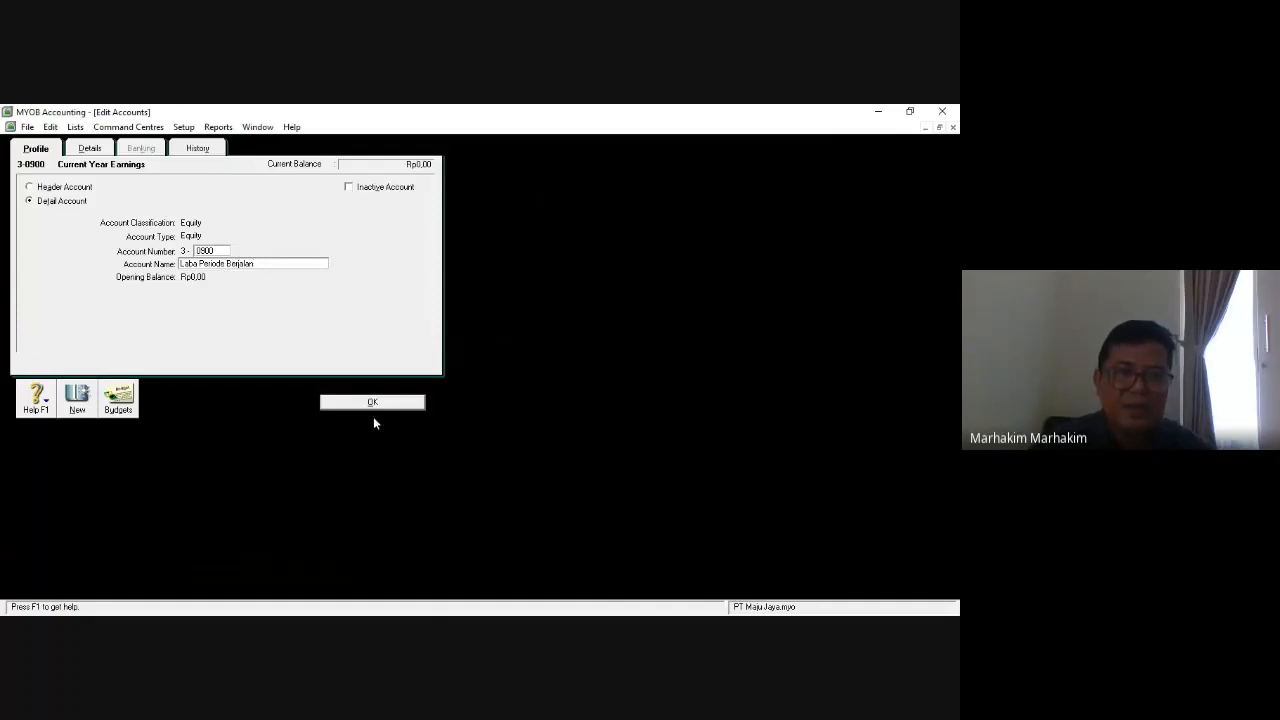
click(375, 404)
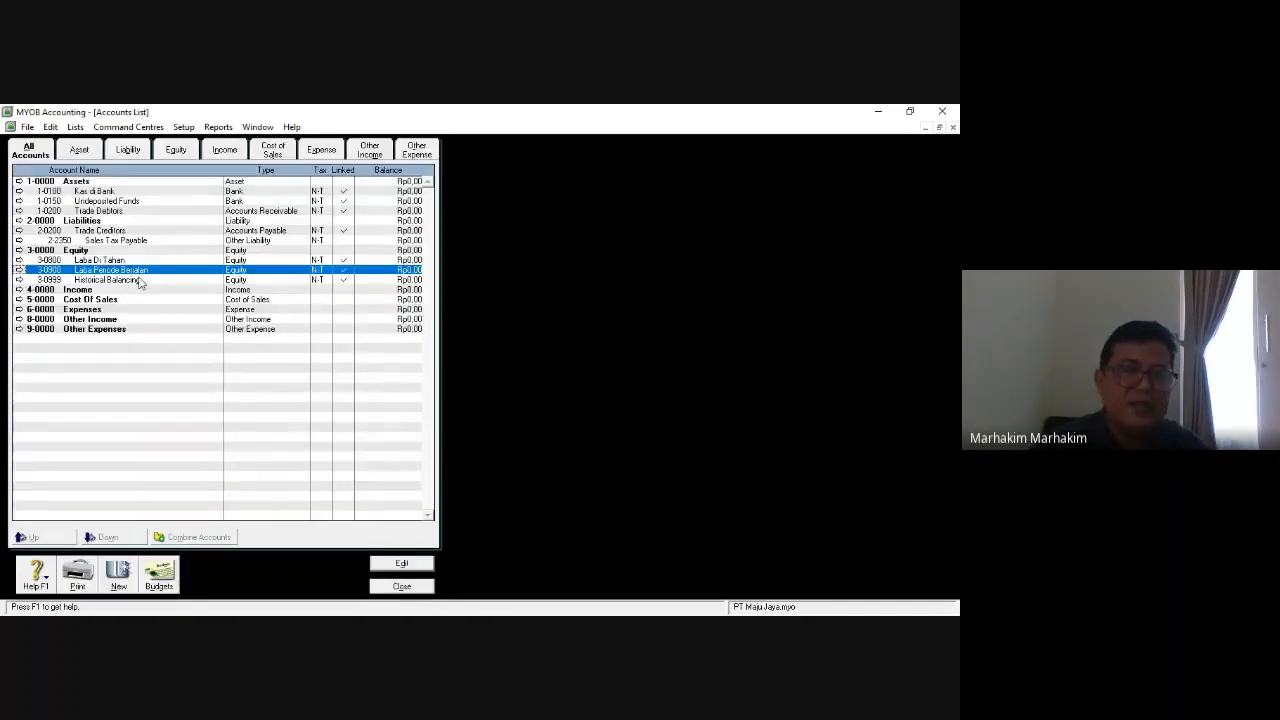
Rename the Historical Balancing account under Equity as "Selisih Saldo" and save the change.
double_click(140, 281)
click(228, 264)
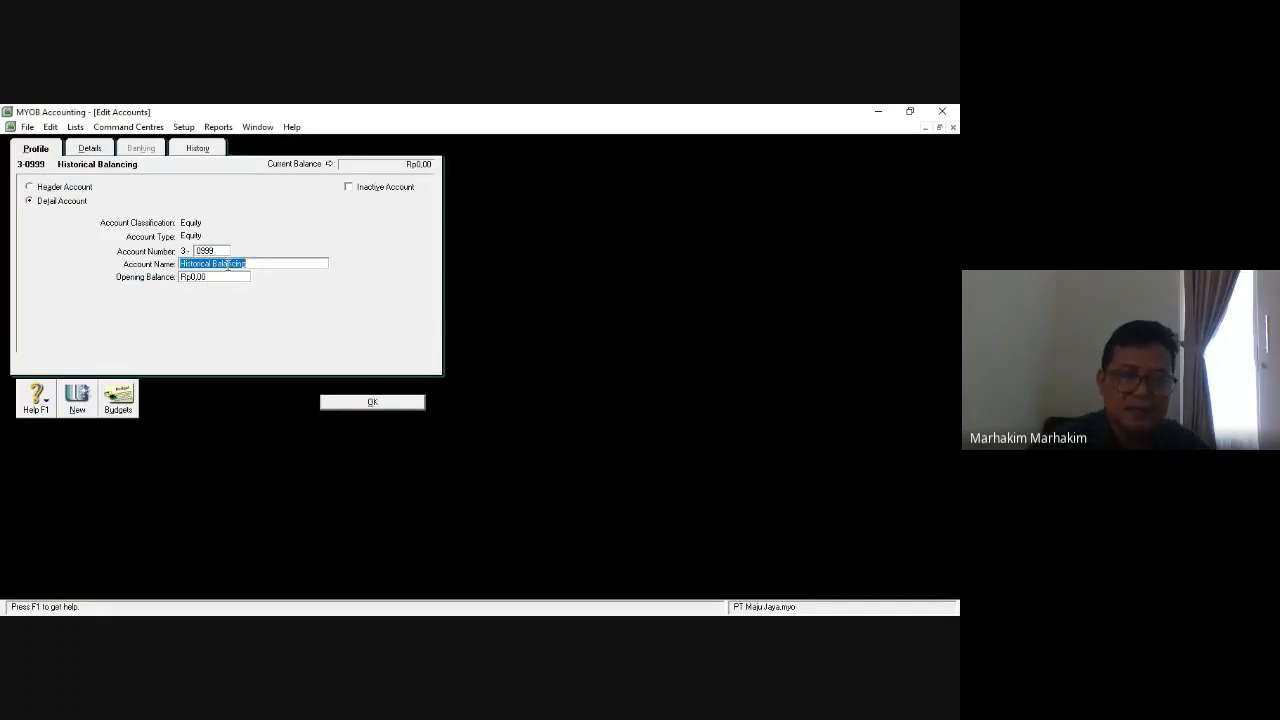
text(Selis)
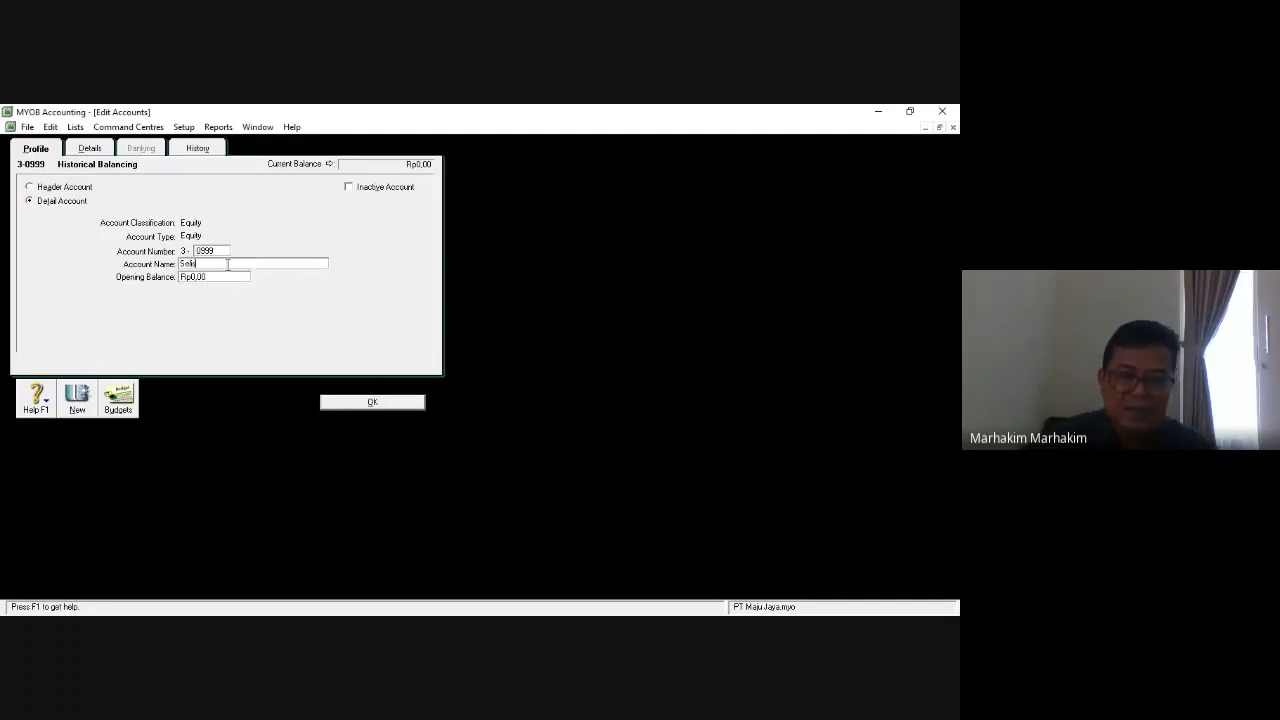
text(ih Saldo)
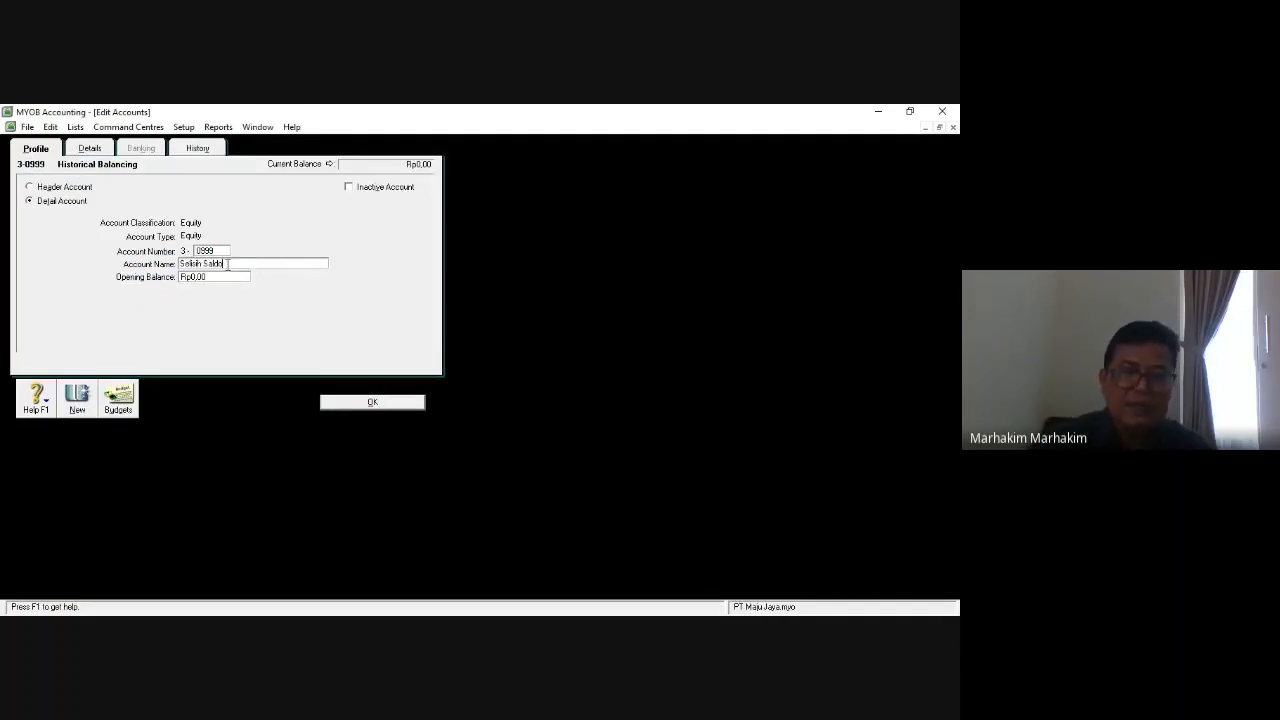
click(366, 402)
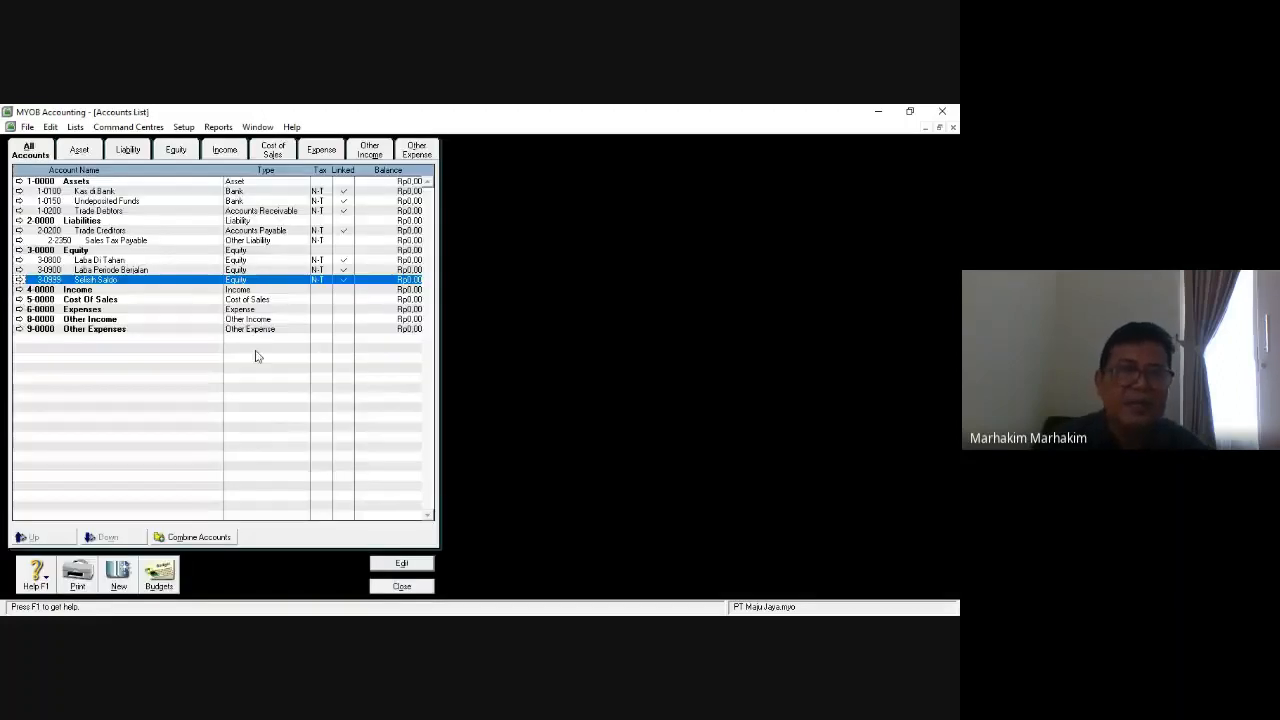
Rename the Undeposited Funds account among the asset accounts as "Cek Mundur/Tunda" and save the change.
click(80, 150)
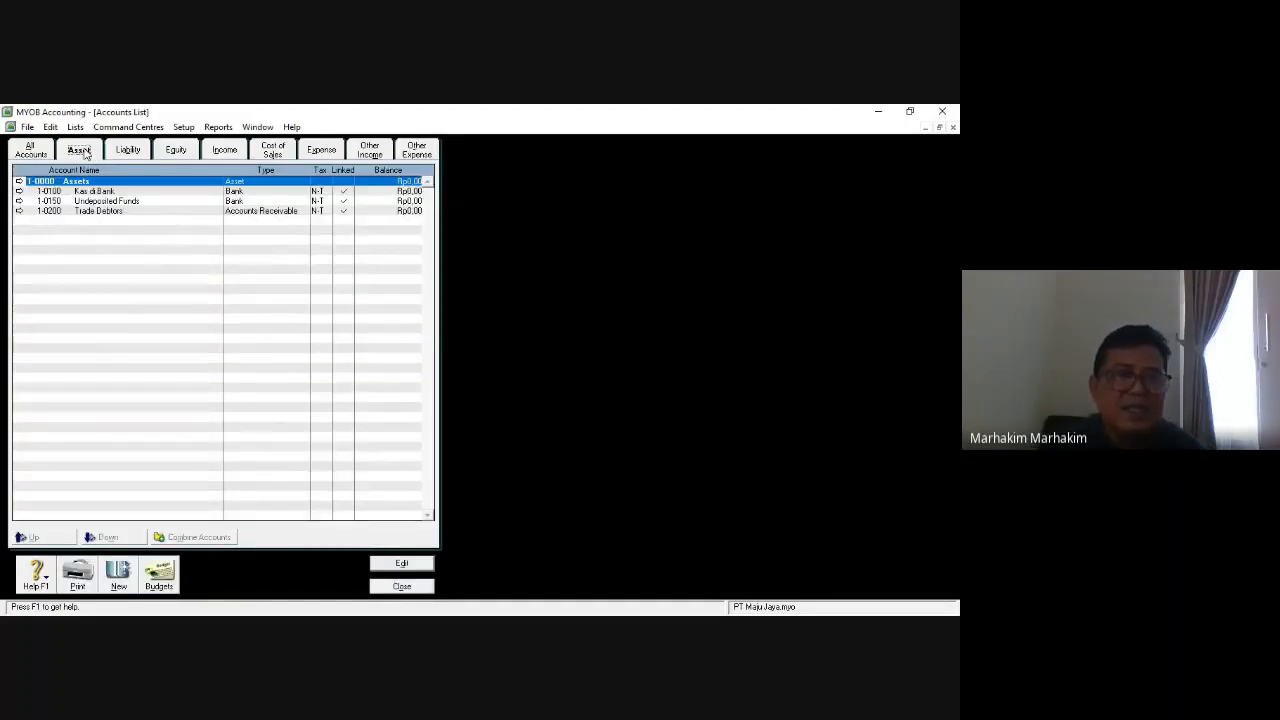
double_click(104, 201)
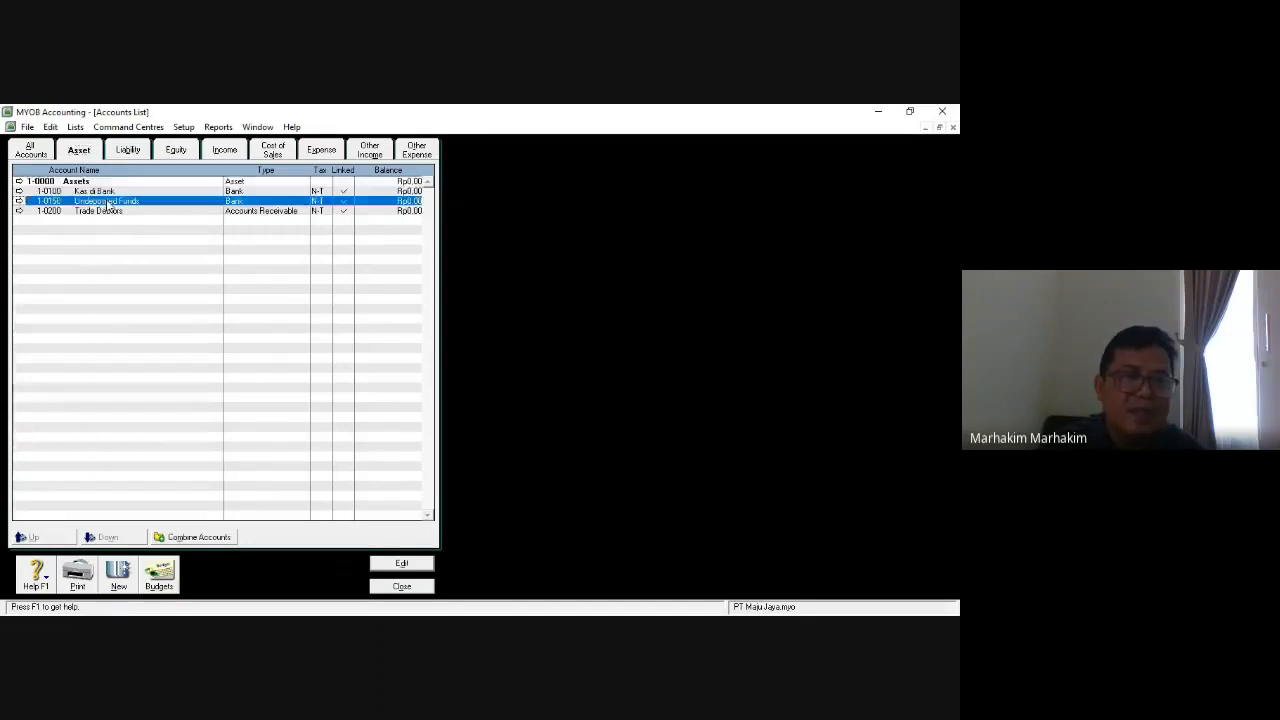
click(213, 264)
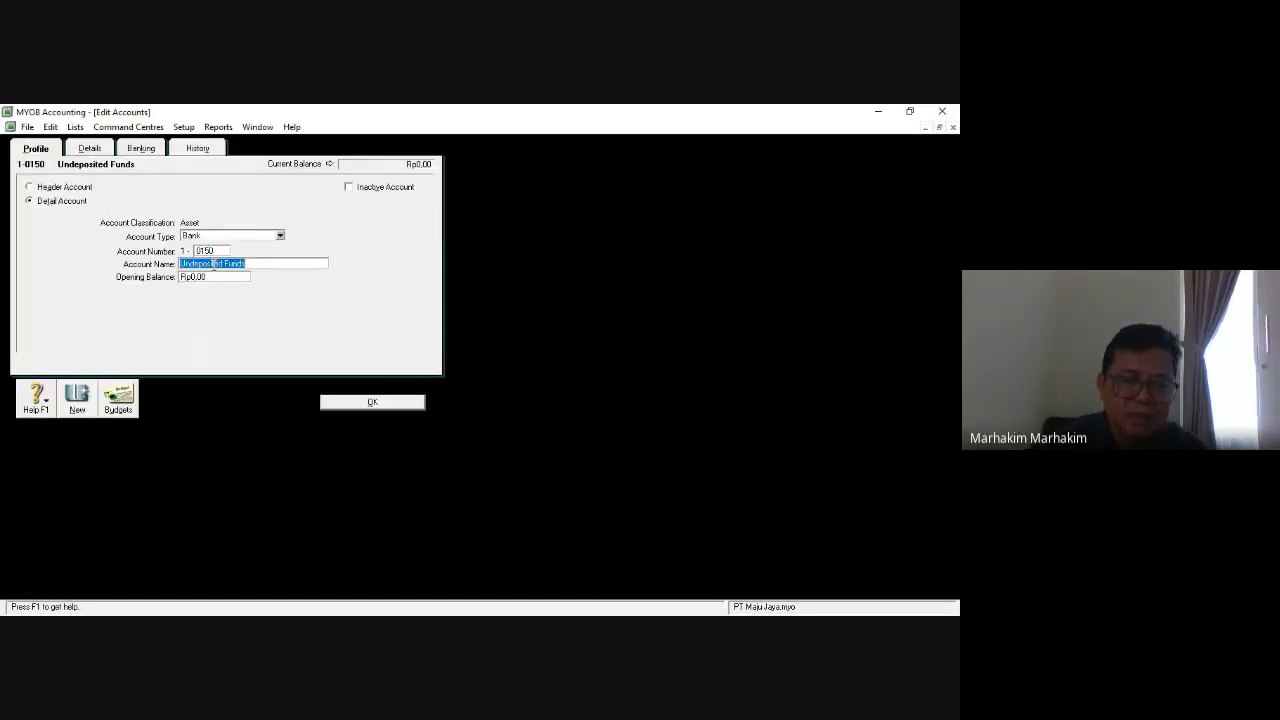
text(Cek Mundur/Tunda)
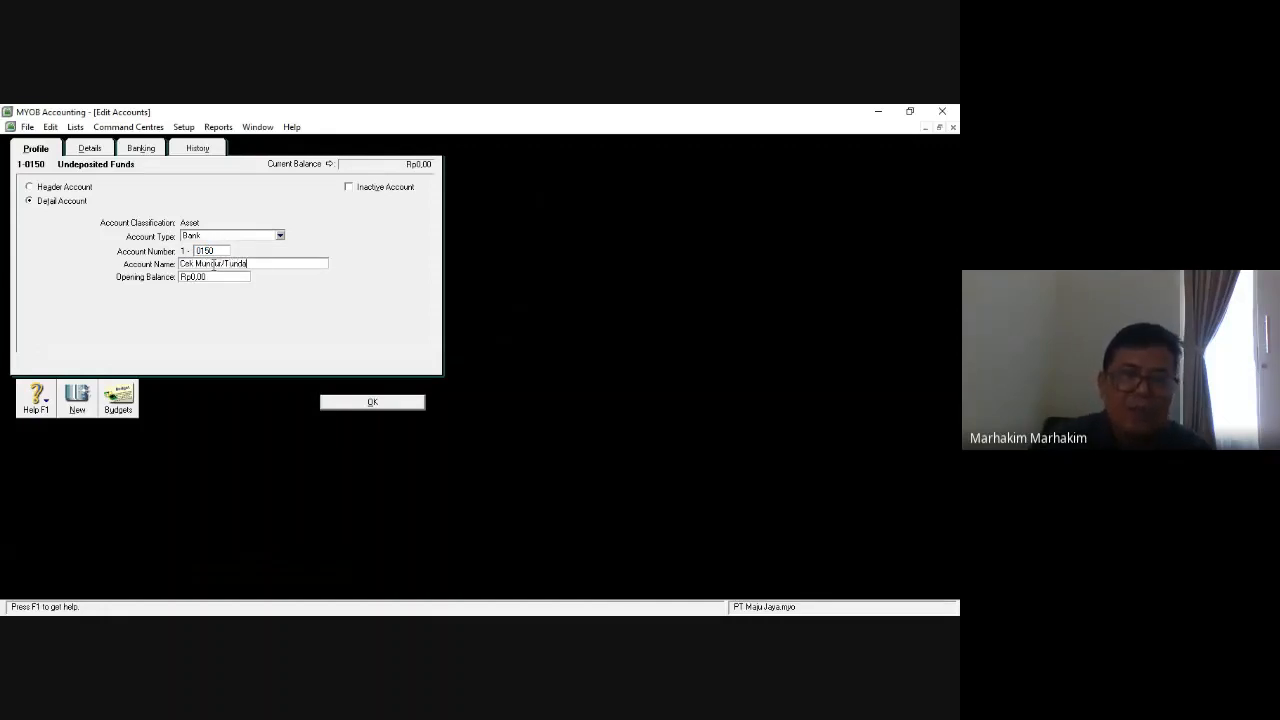
click(357, 406)
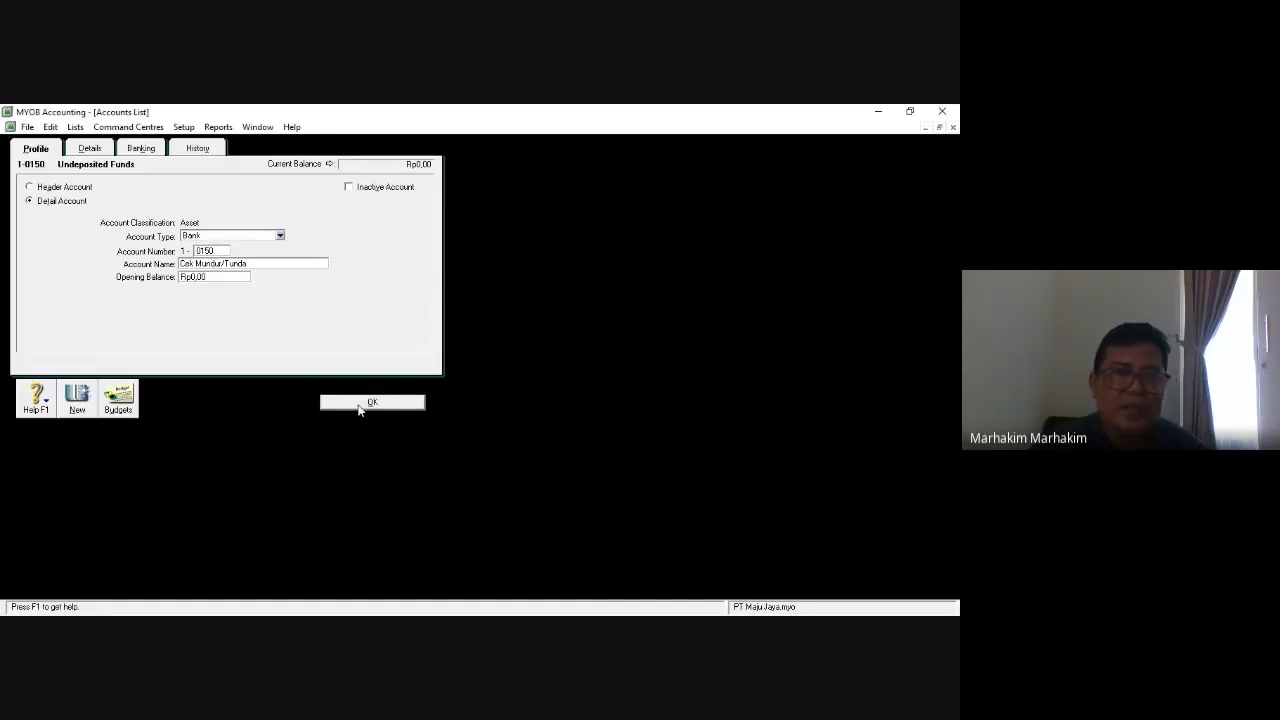
Rename the Trade Debtors account among the asset accounts as "Piutang Usaha" and save the change.
double_click(150, 212)
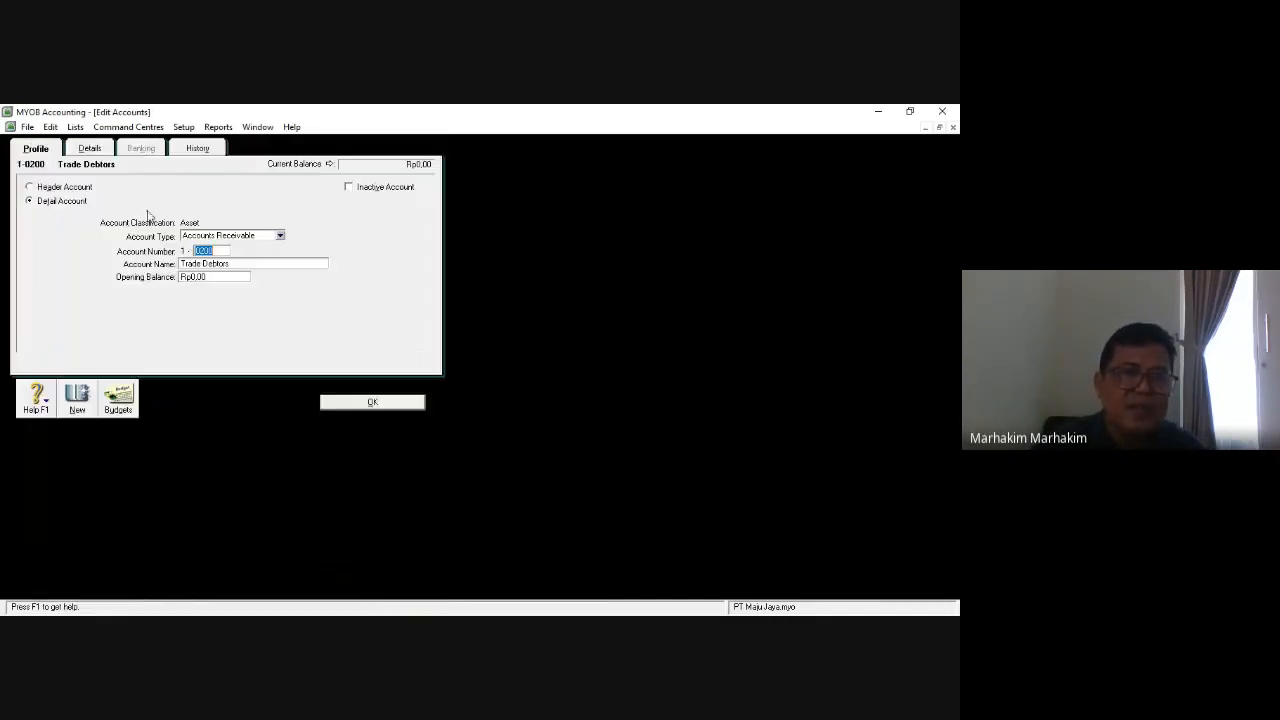
click(199, 263)
text(P)
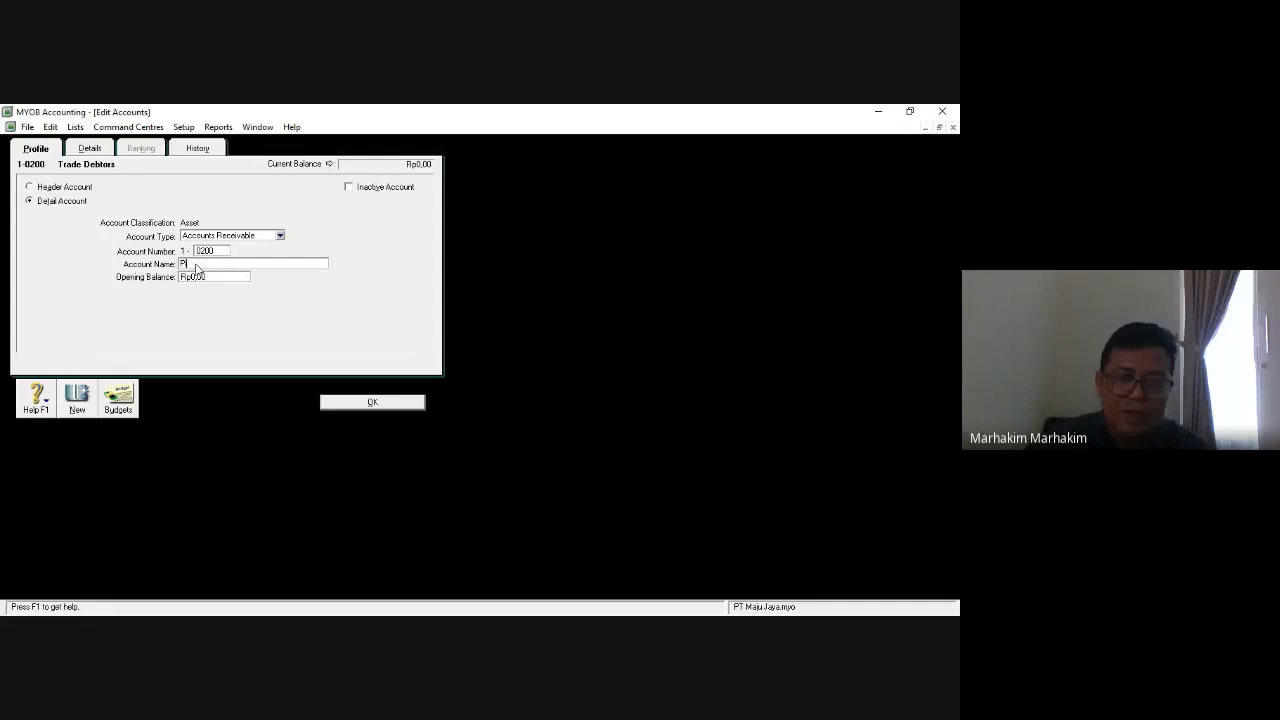
text(iutang Us)
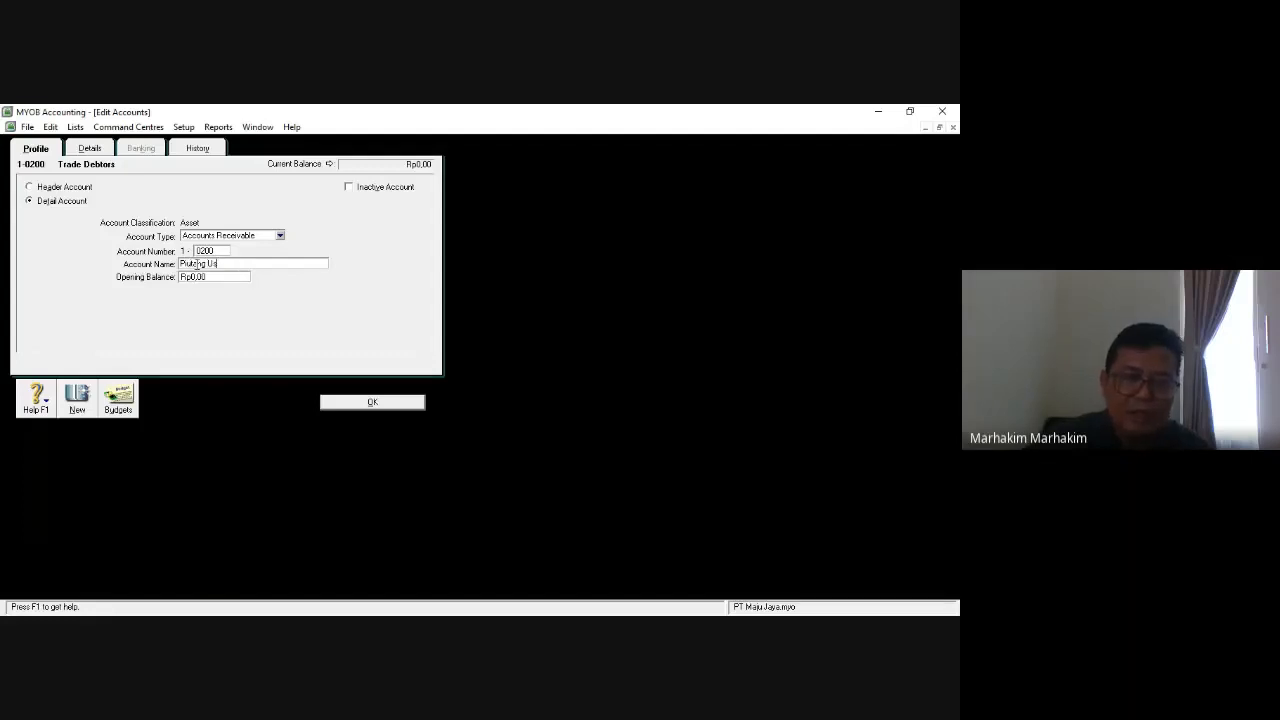
text(aha)
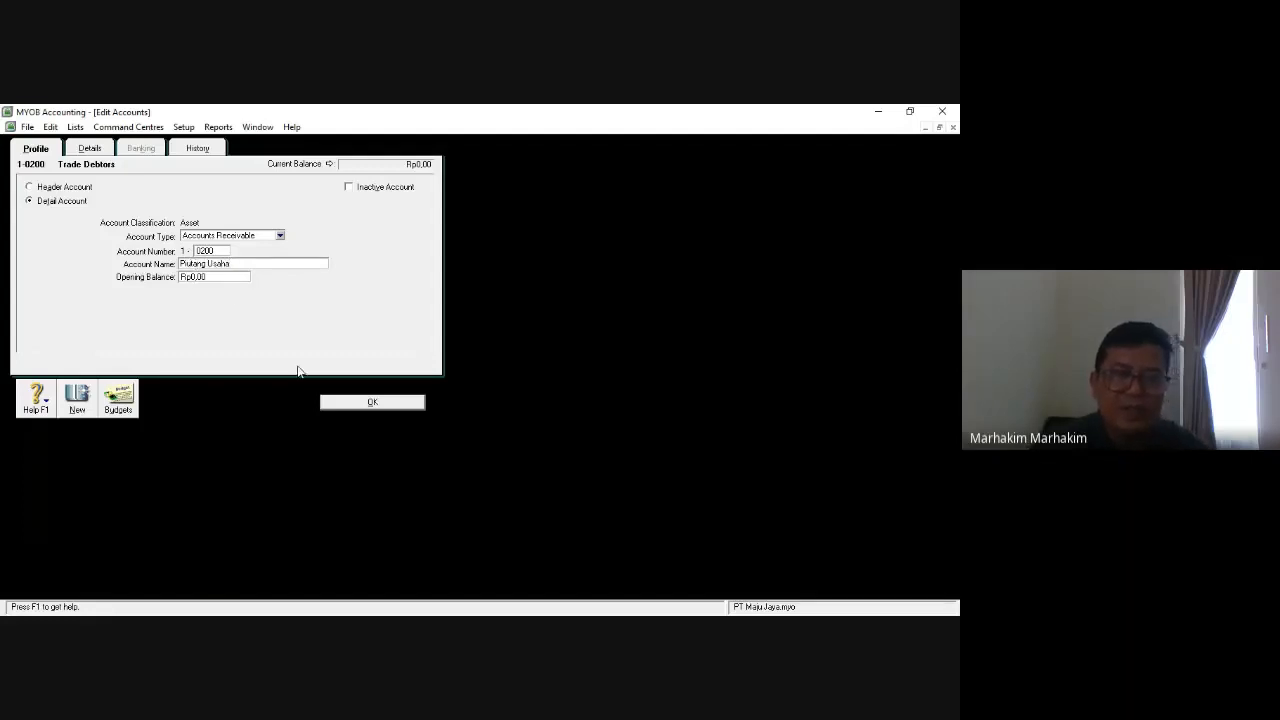
click(360, 402)
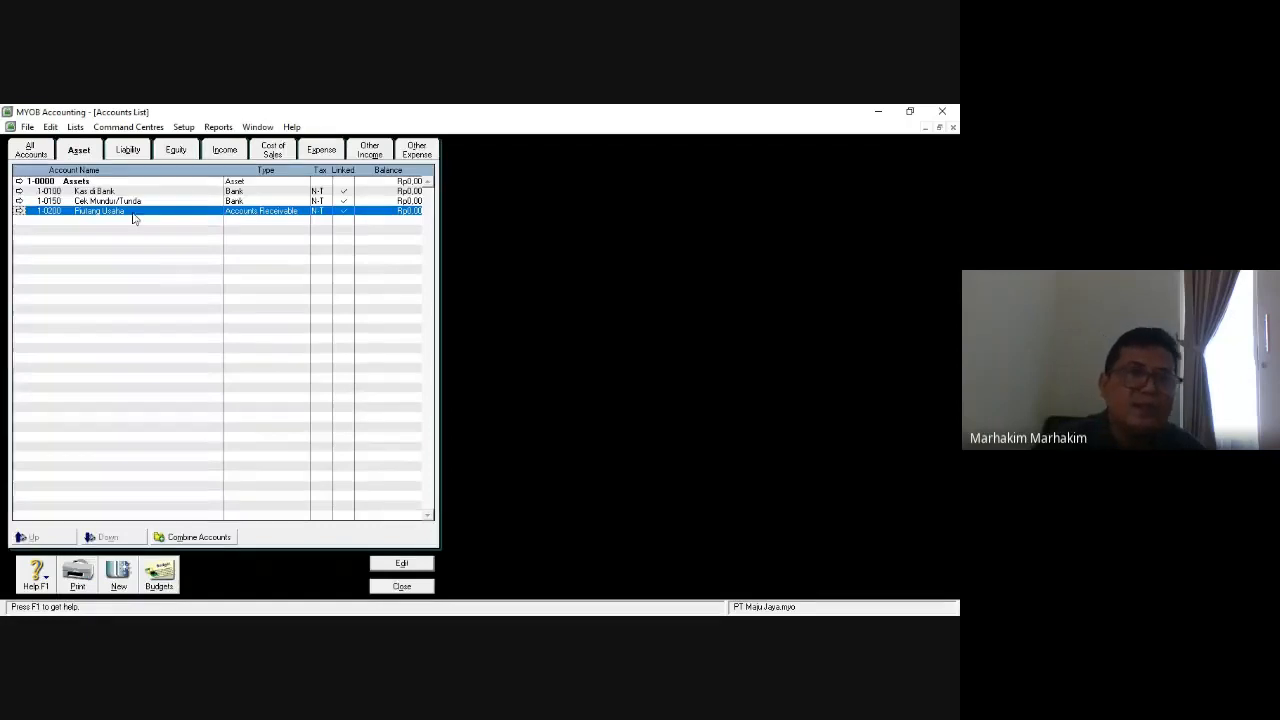
Rename the Trade Creditors account among the liability accounts as "Hutang Usaha" and save the change.
click(127, 151)
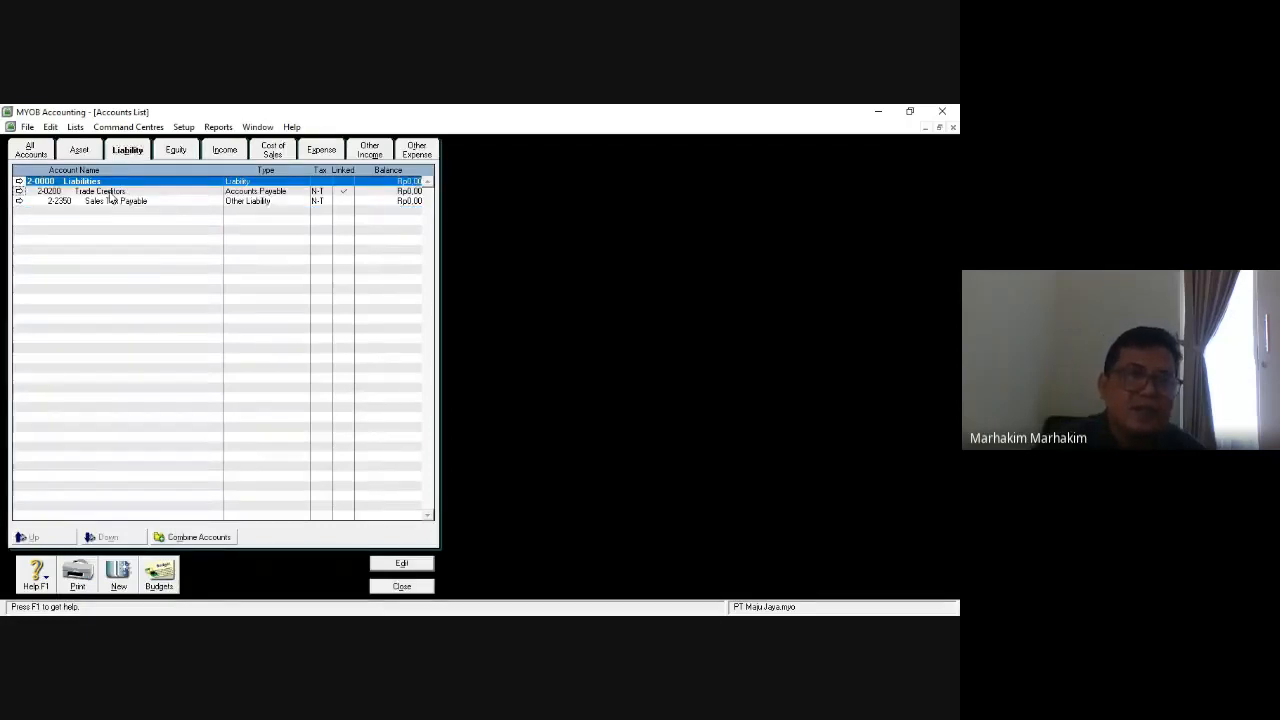
double_click(105, 191)
click(203, 265)
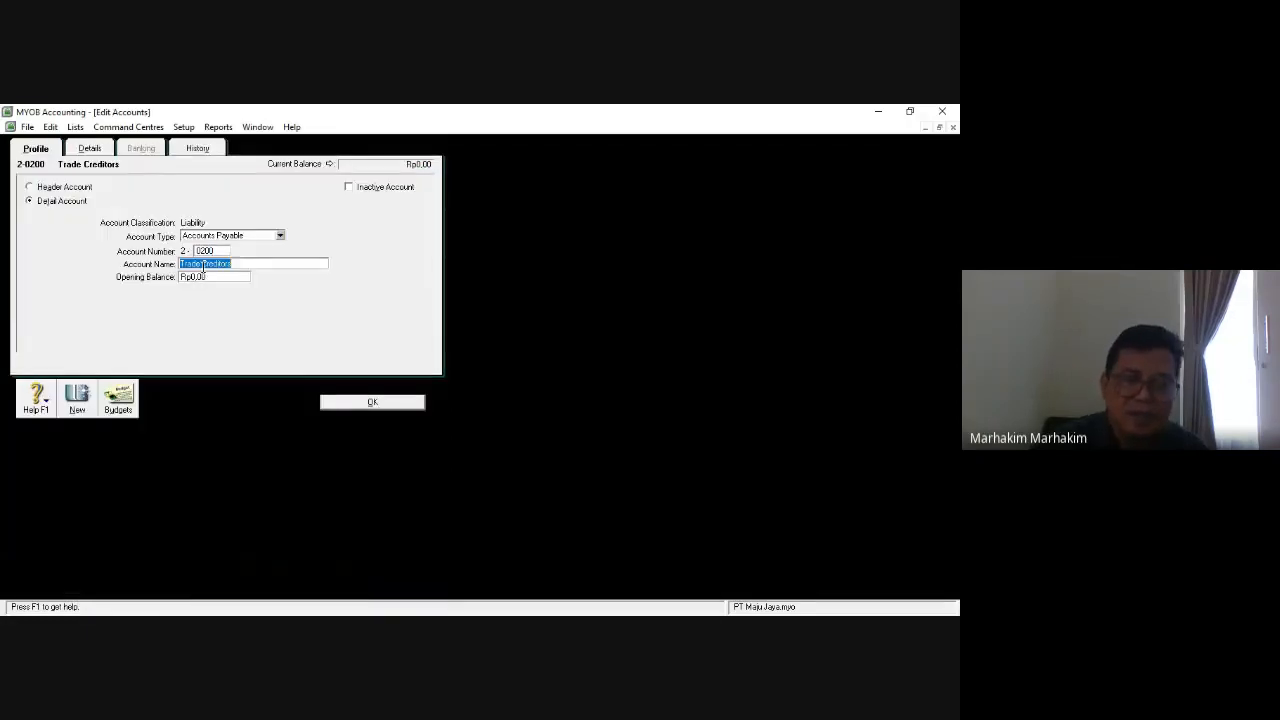
text(Hutang Usaha)
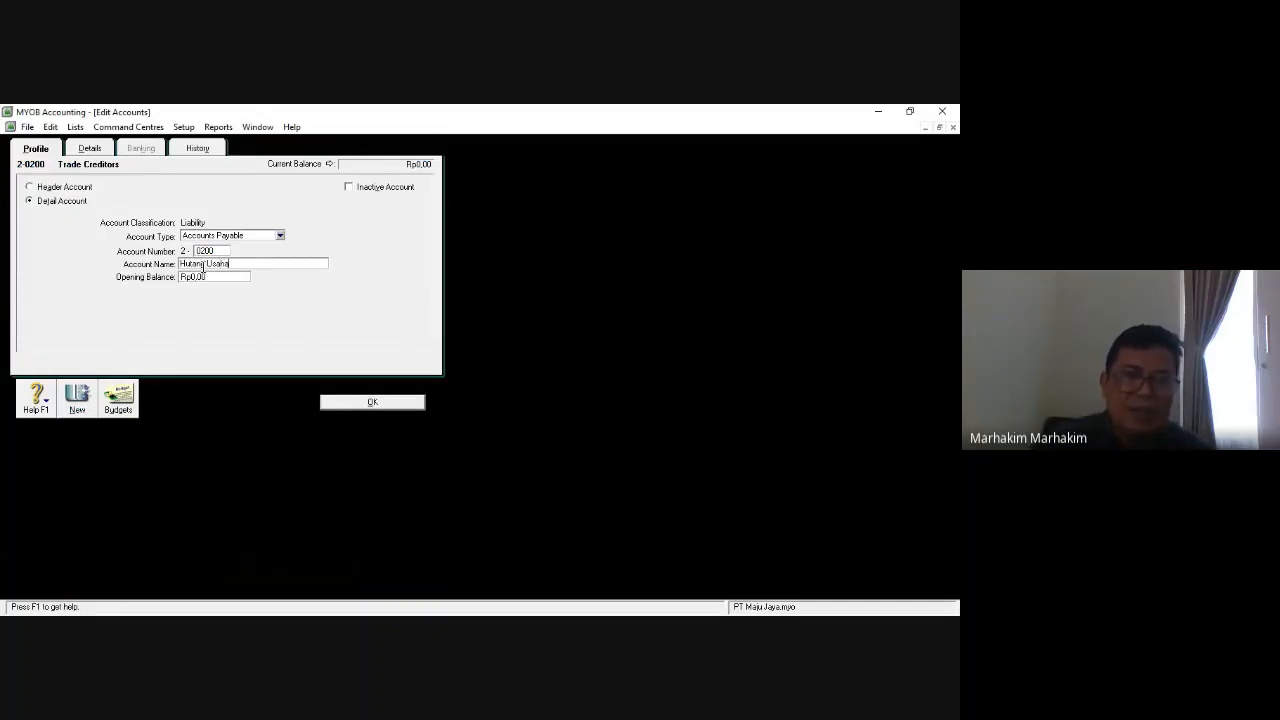
click(360, 401)
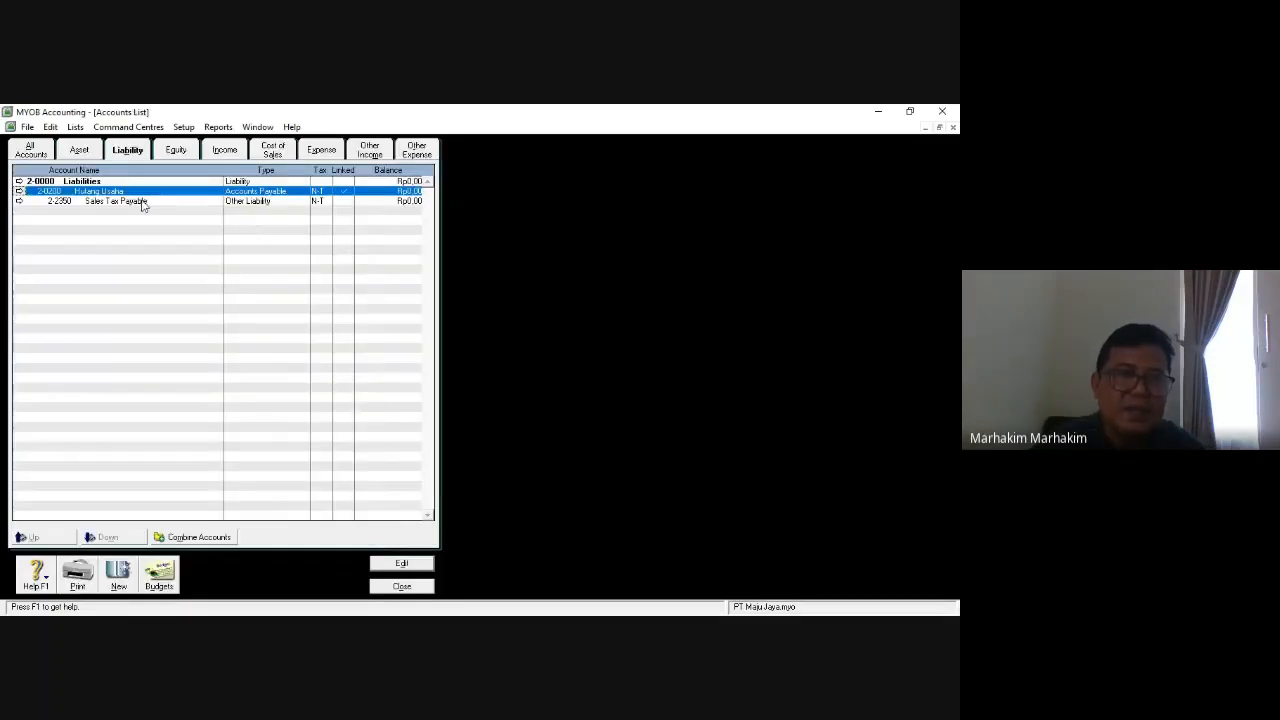
Rename the Sales Tax Payable account among the liability accounts as "Hutang Pajak Penjualan" and save the change.
double_click(142, 202)
key(Tab)
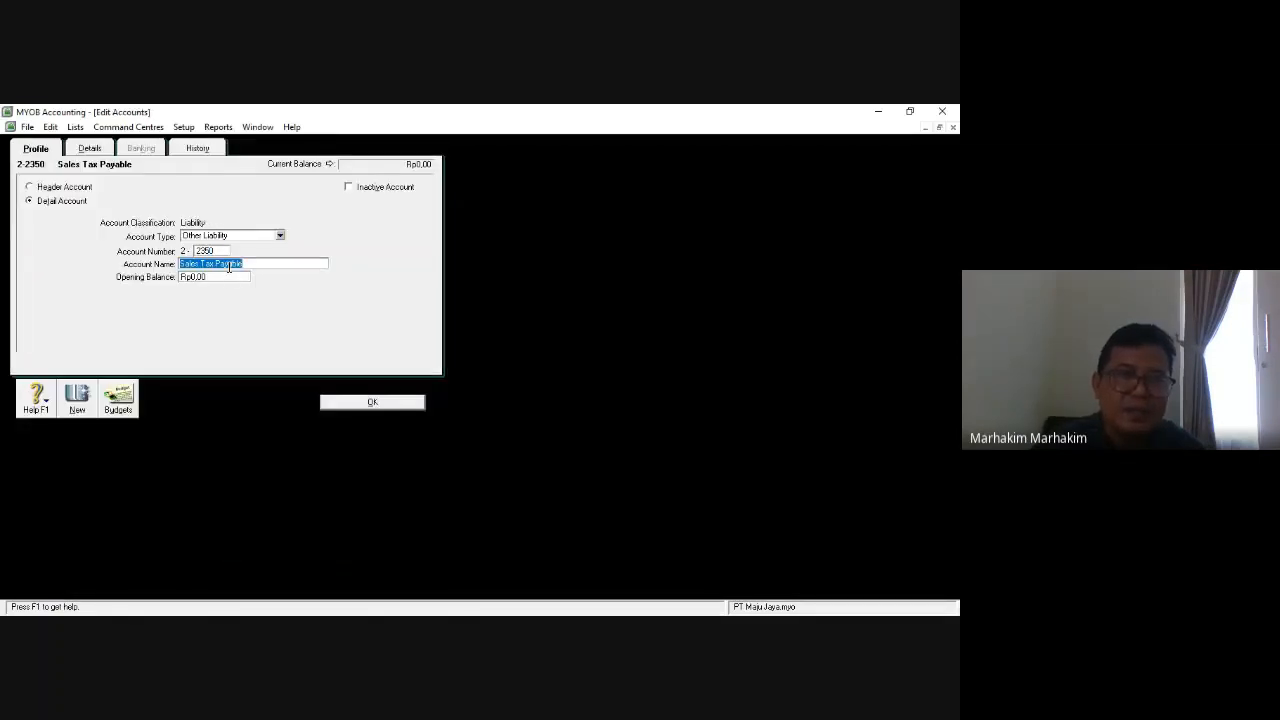
text(Hutang Pajak Penjualan)
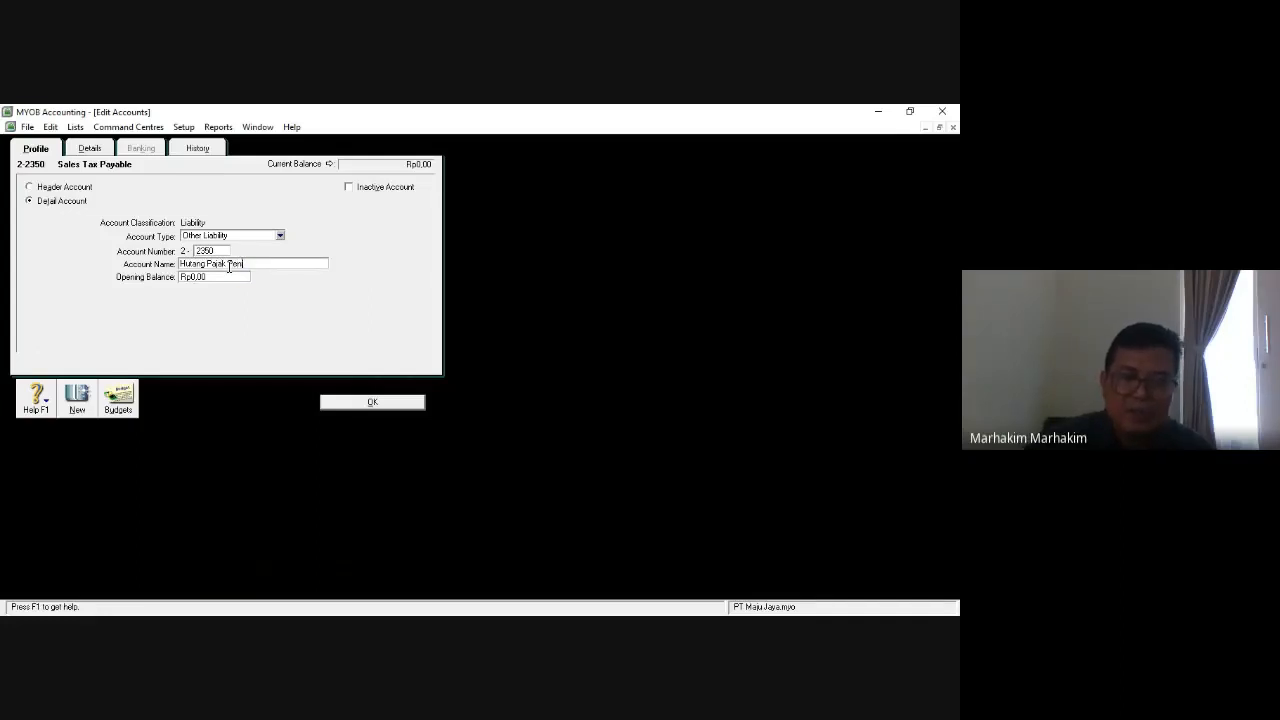
click(344, 405)
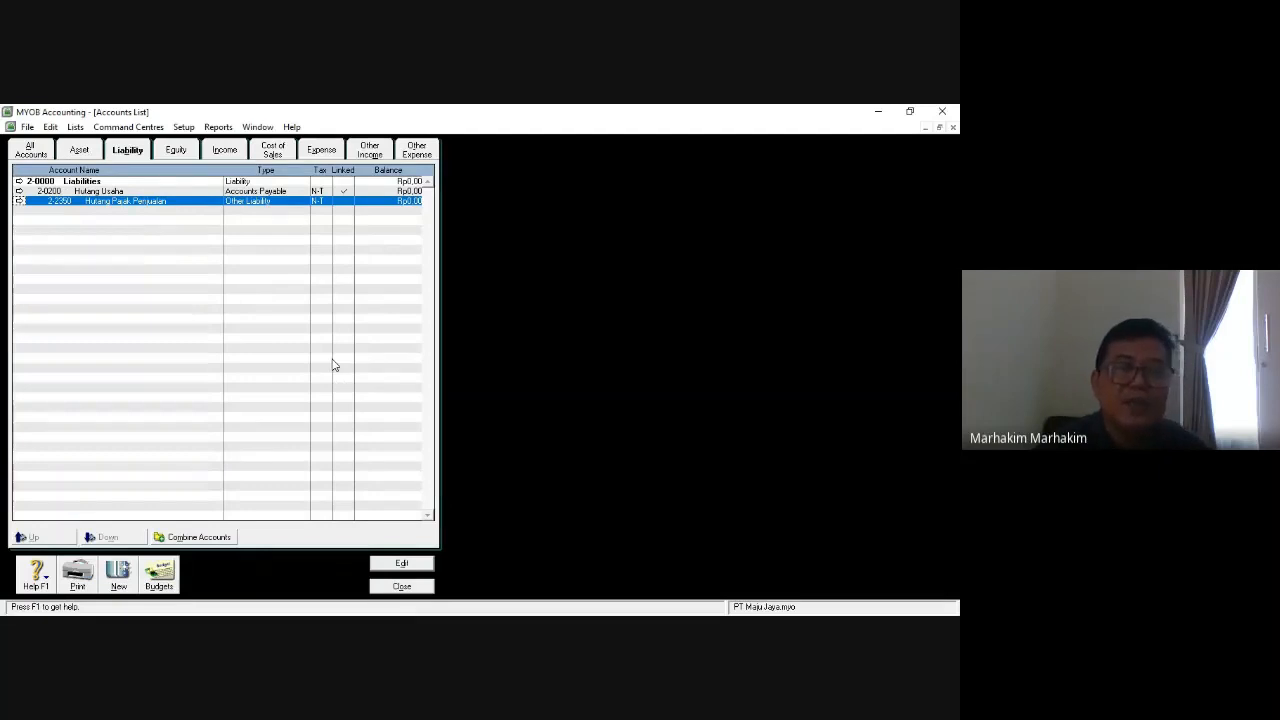
Review the renamed equity and asset accounts, closing and reopening the accounts list in between.
click(175, 150)
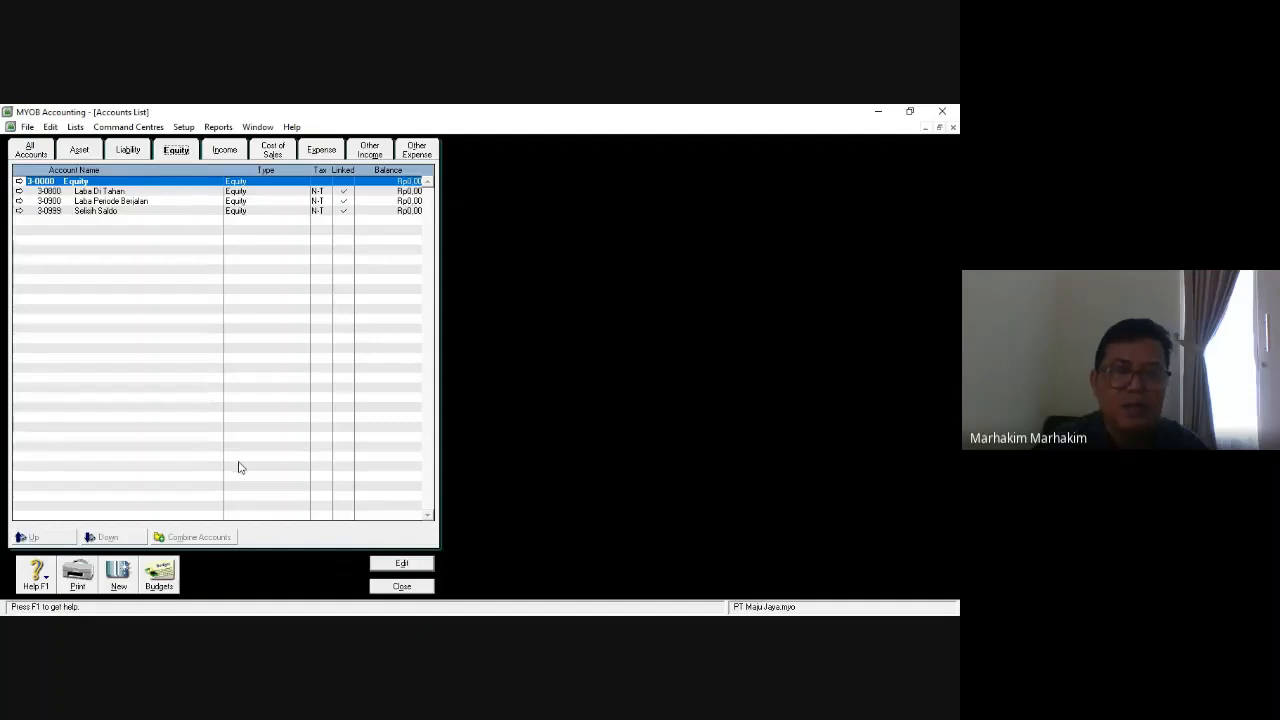
click(400, 587)
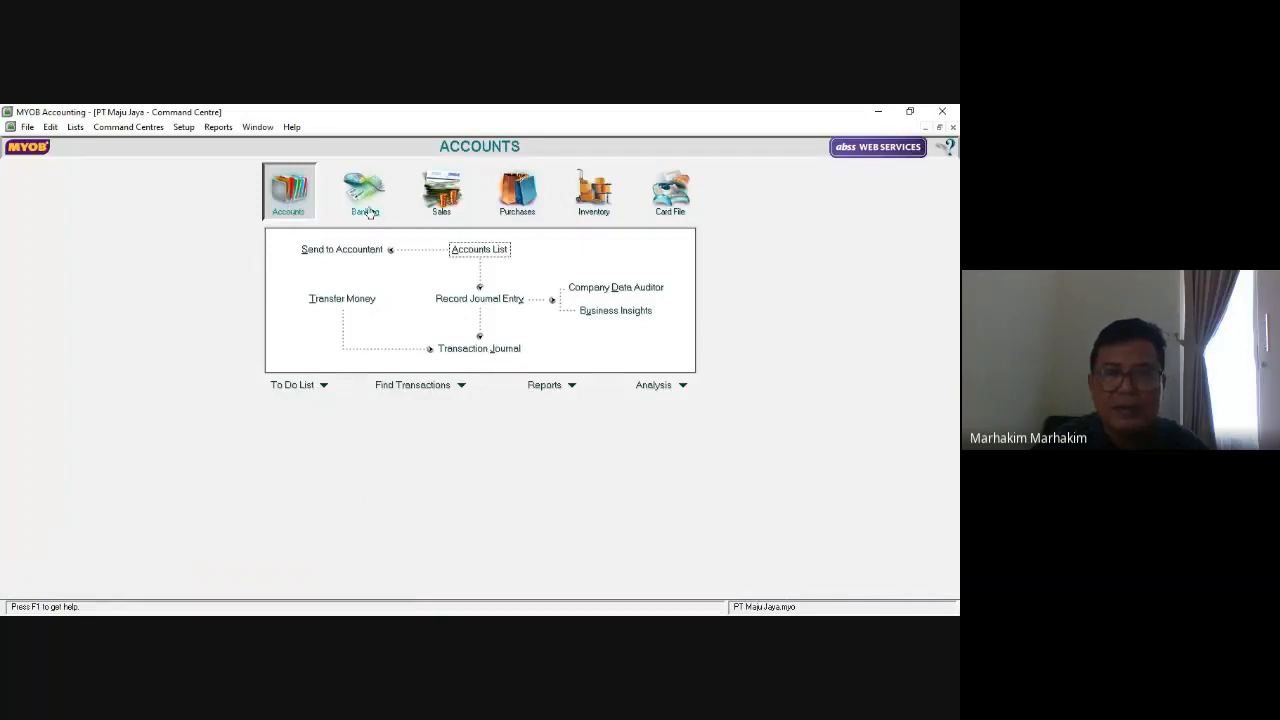
click(465, 252)
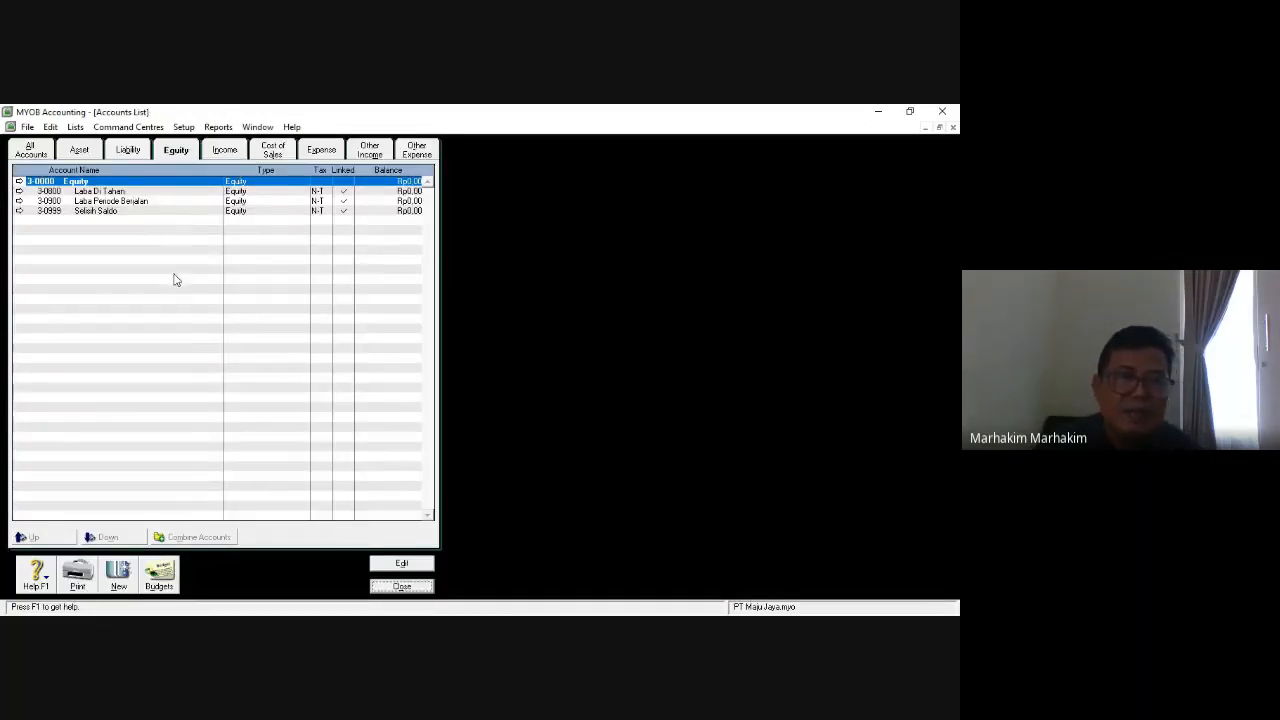
click(80, 151)
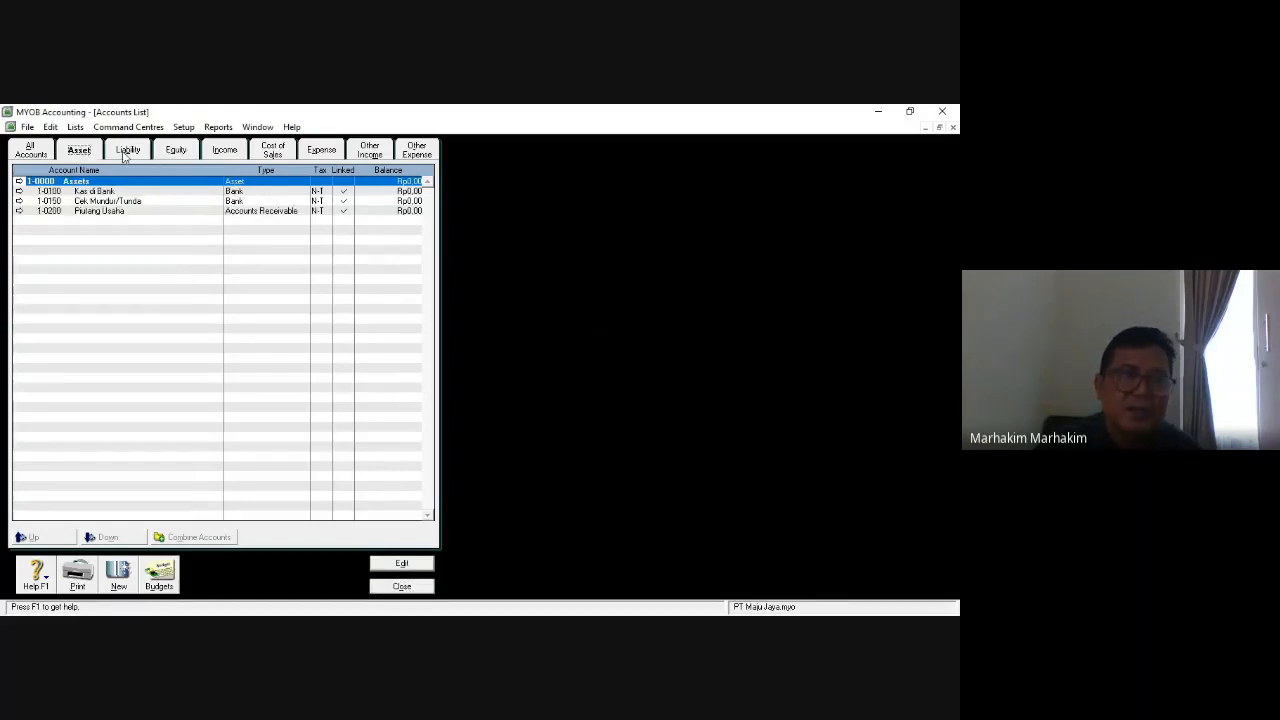
Review the accounts in each classification from liabilities through other expenses, finishing with the asset accounts.
click(125, 156)
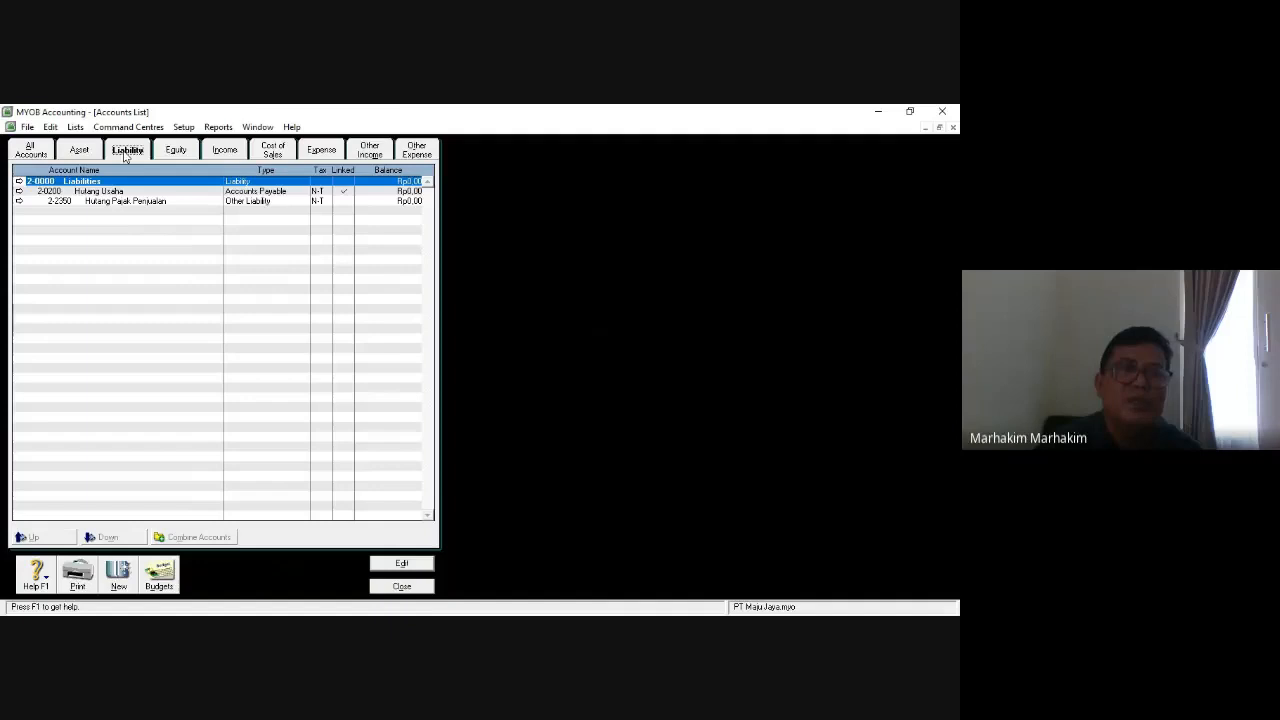
click(185, 157)
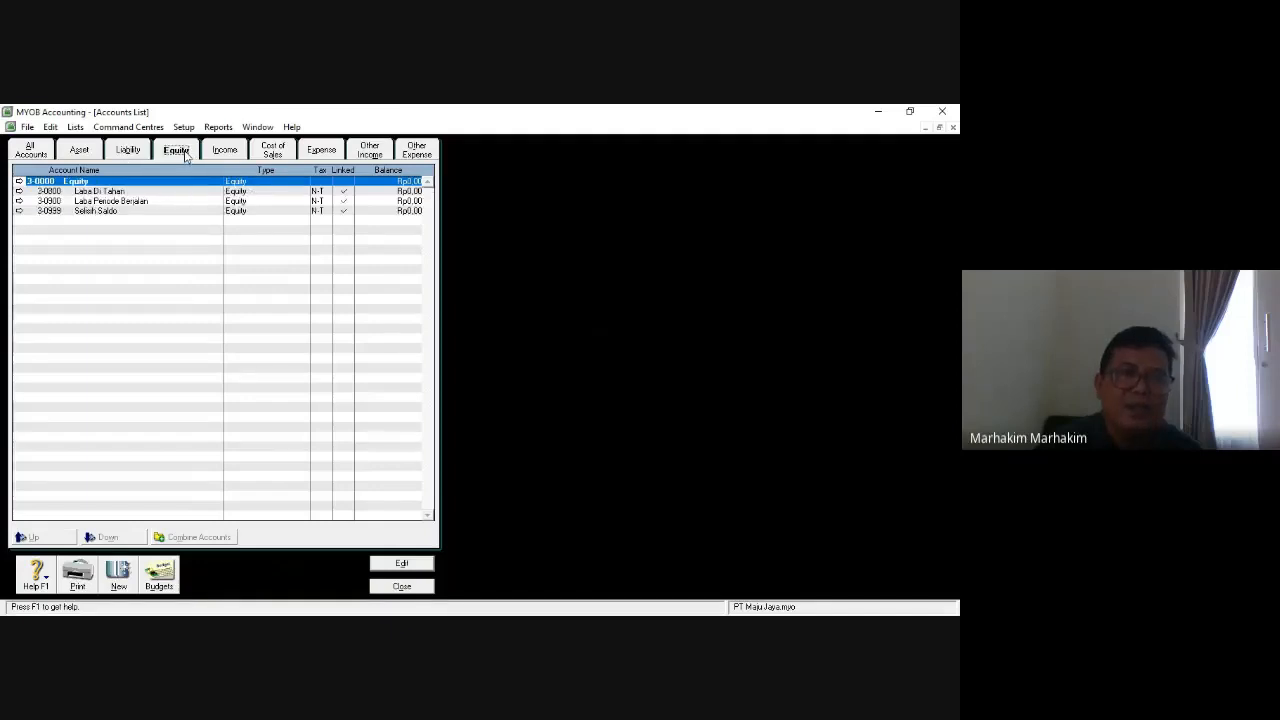
click(238, 152)
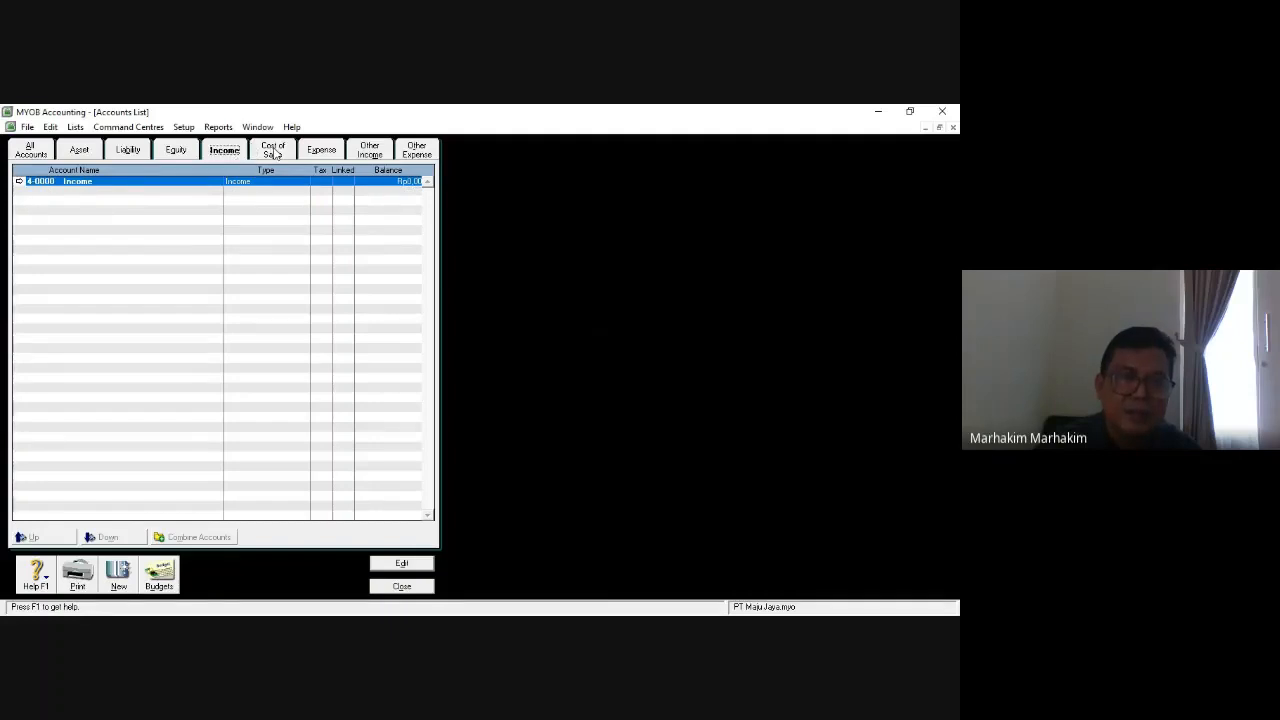
click(274, 152)
click(328, 151)
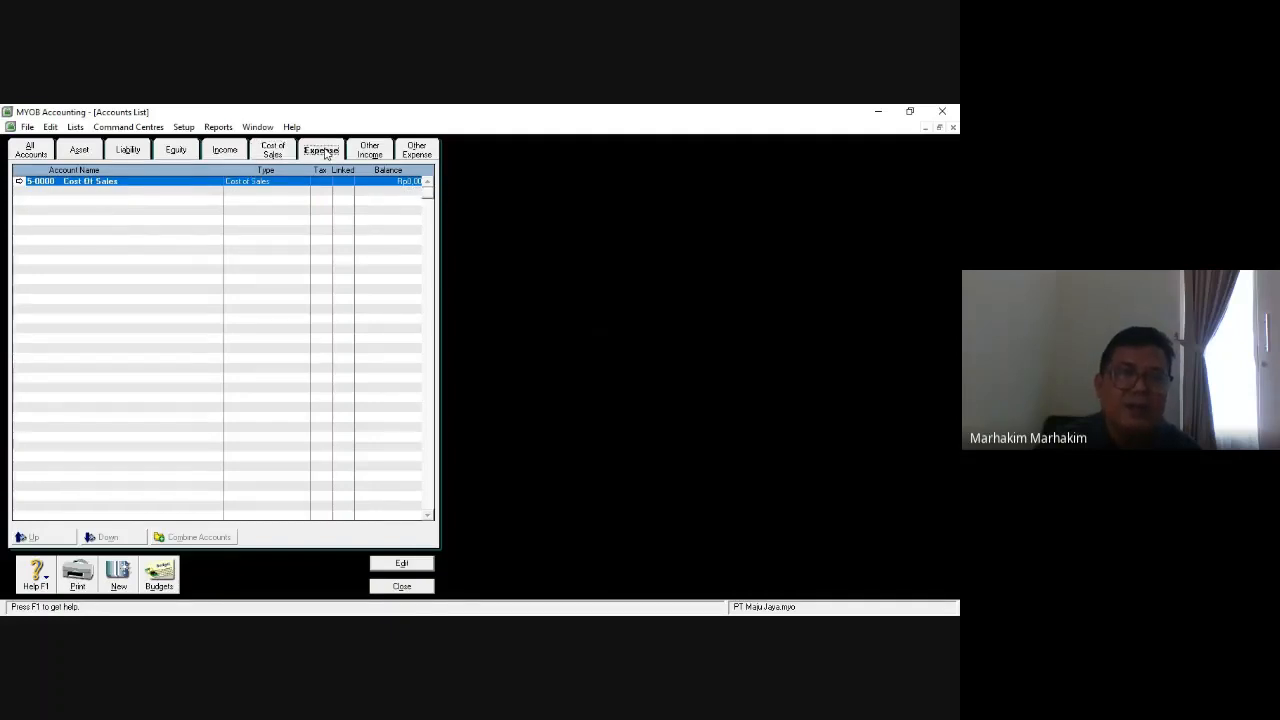
click(368, 156)
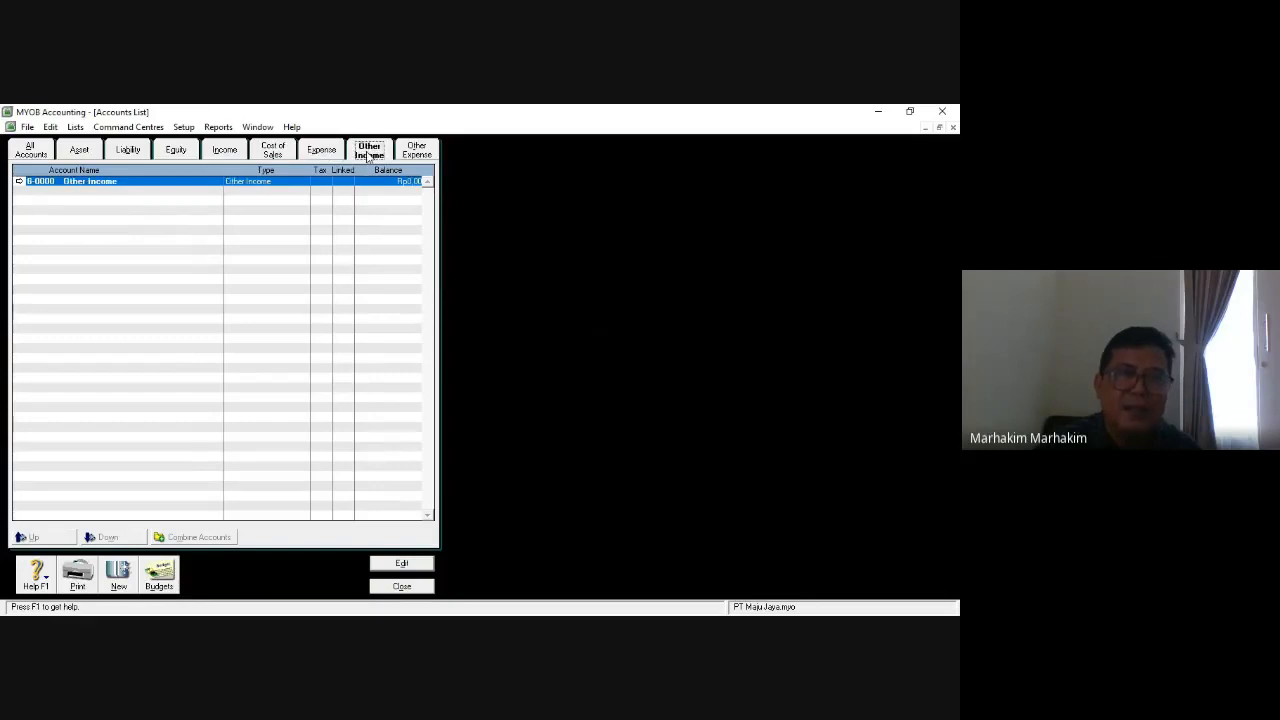
click(419, 152)
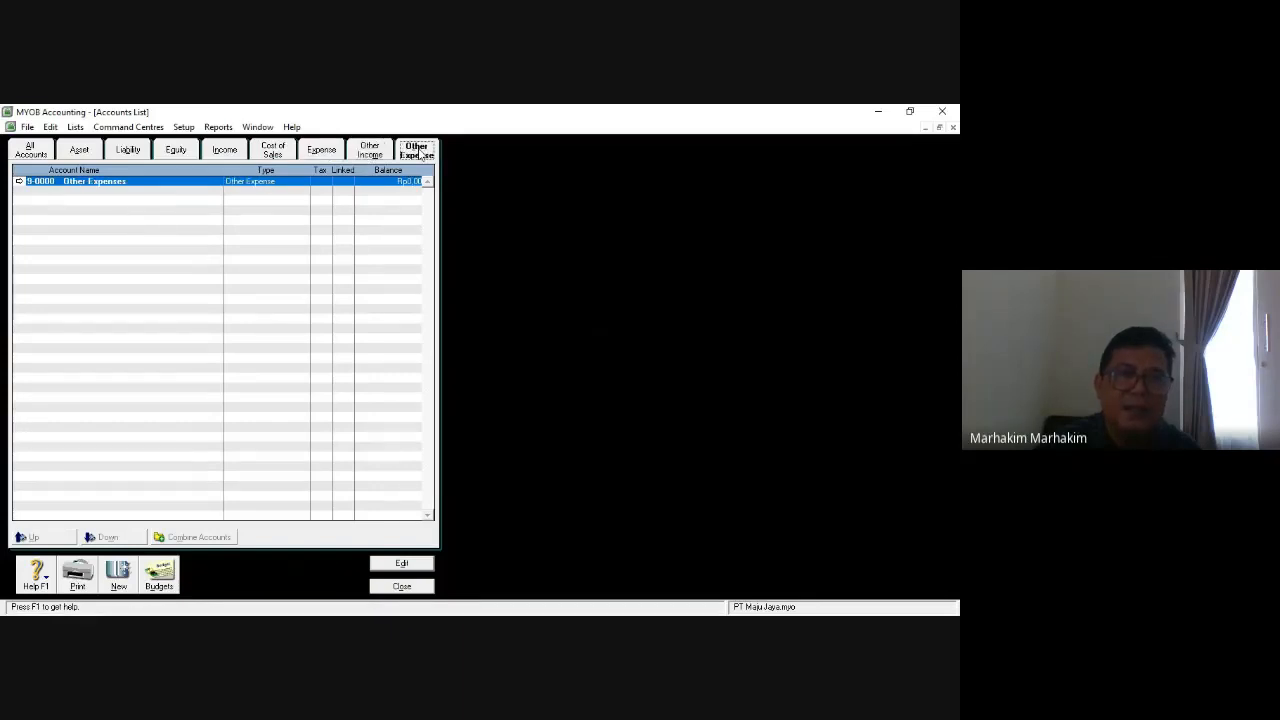
click(76, 150)
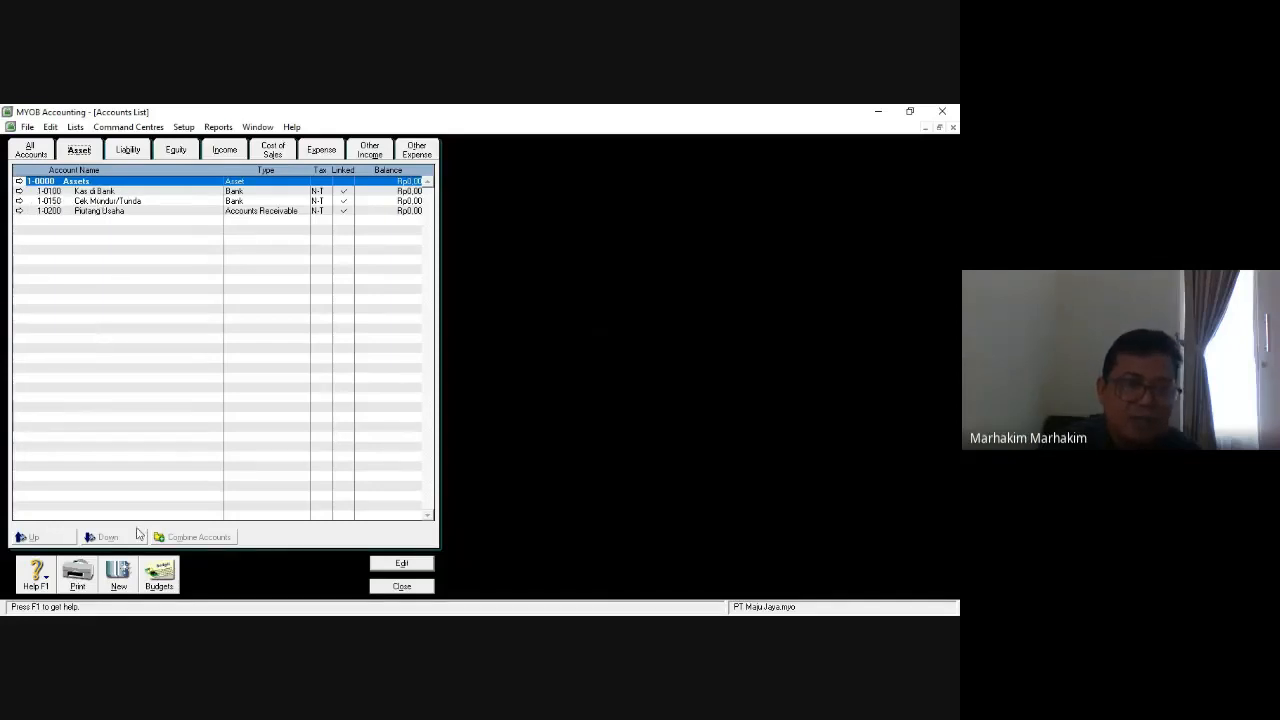
click(119, 584)
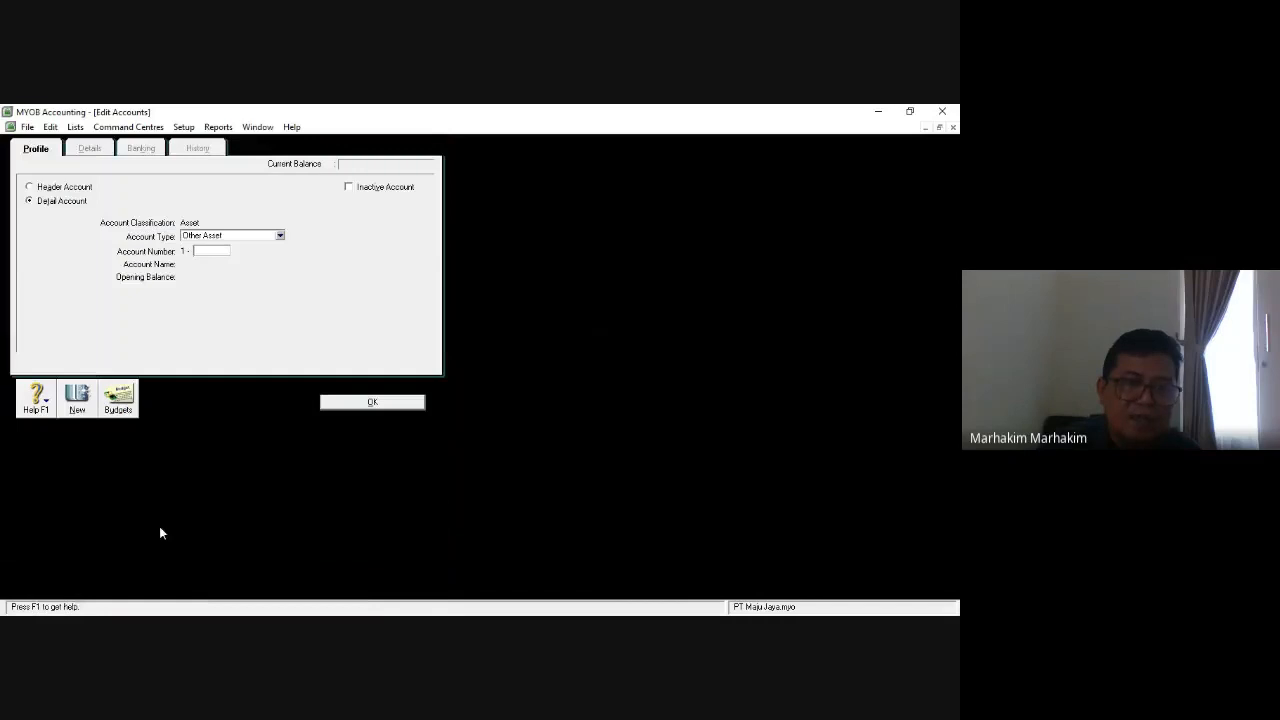
click(339, 401)
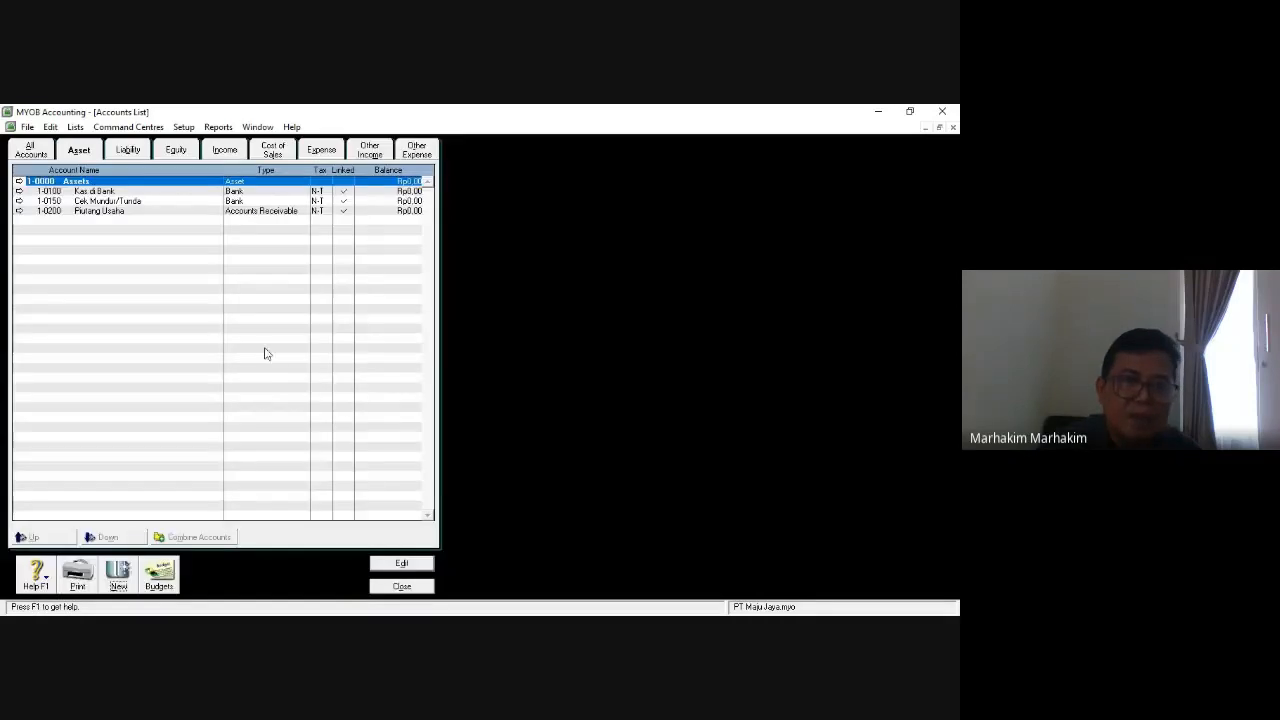
click(118, 584)
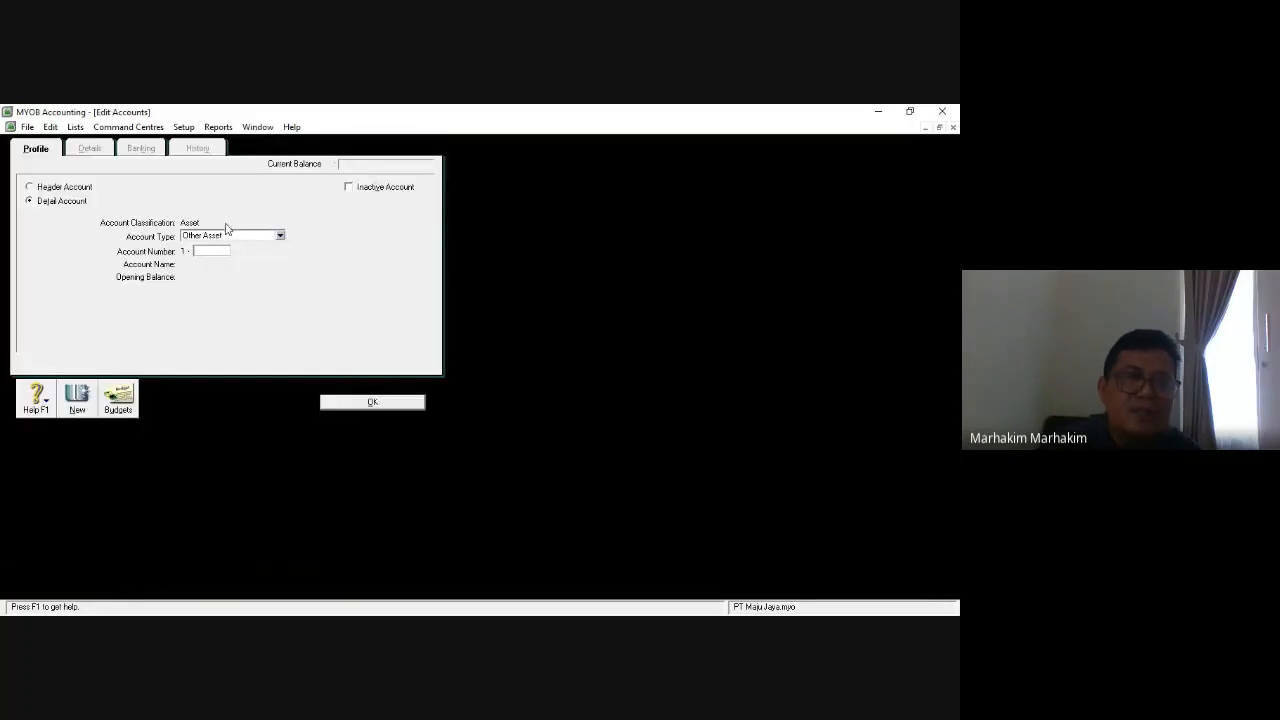
click(281, 237)
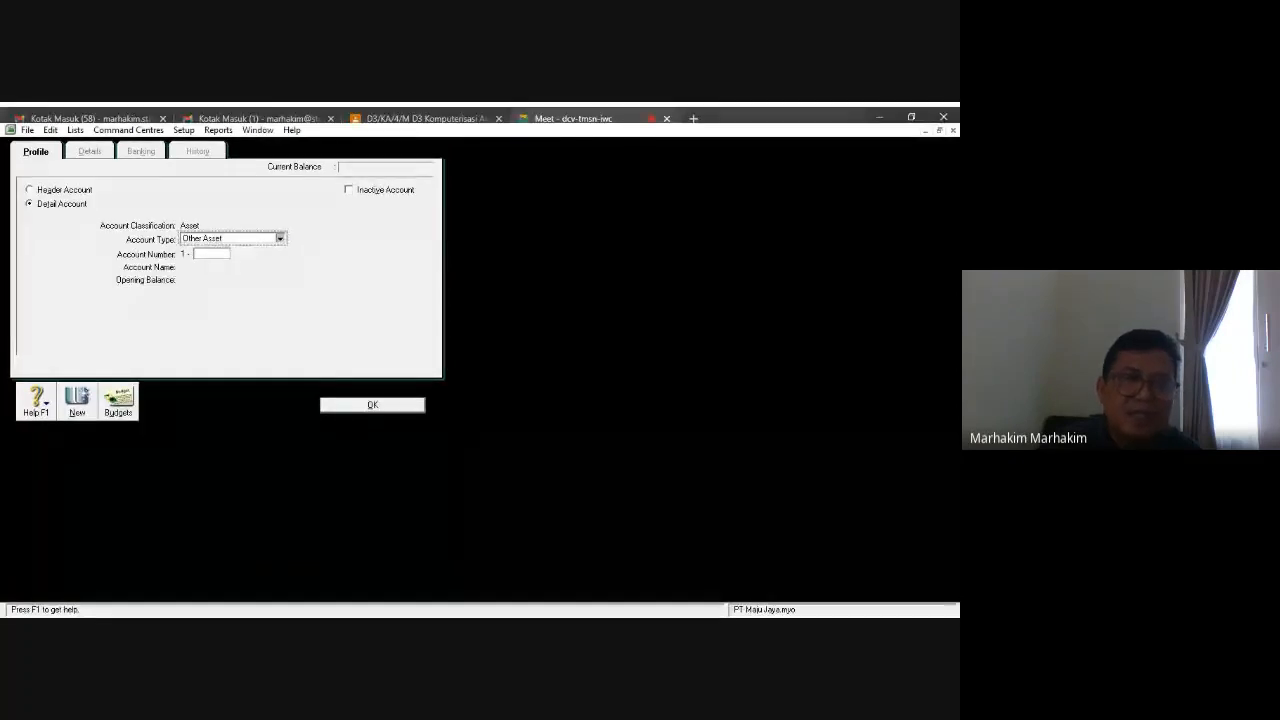
click(236, 252)
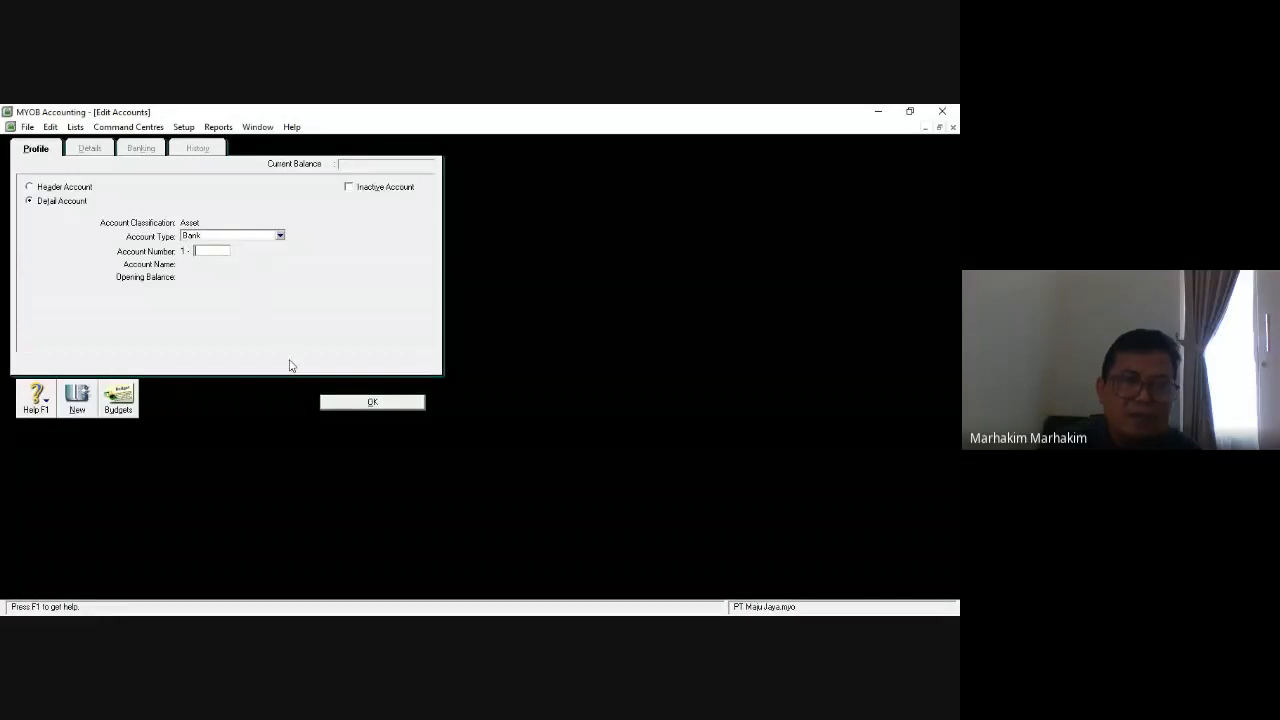
click(355, 403)
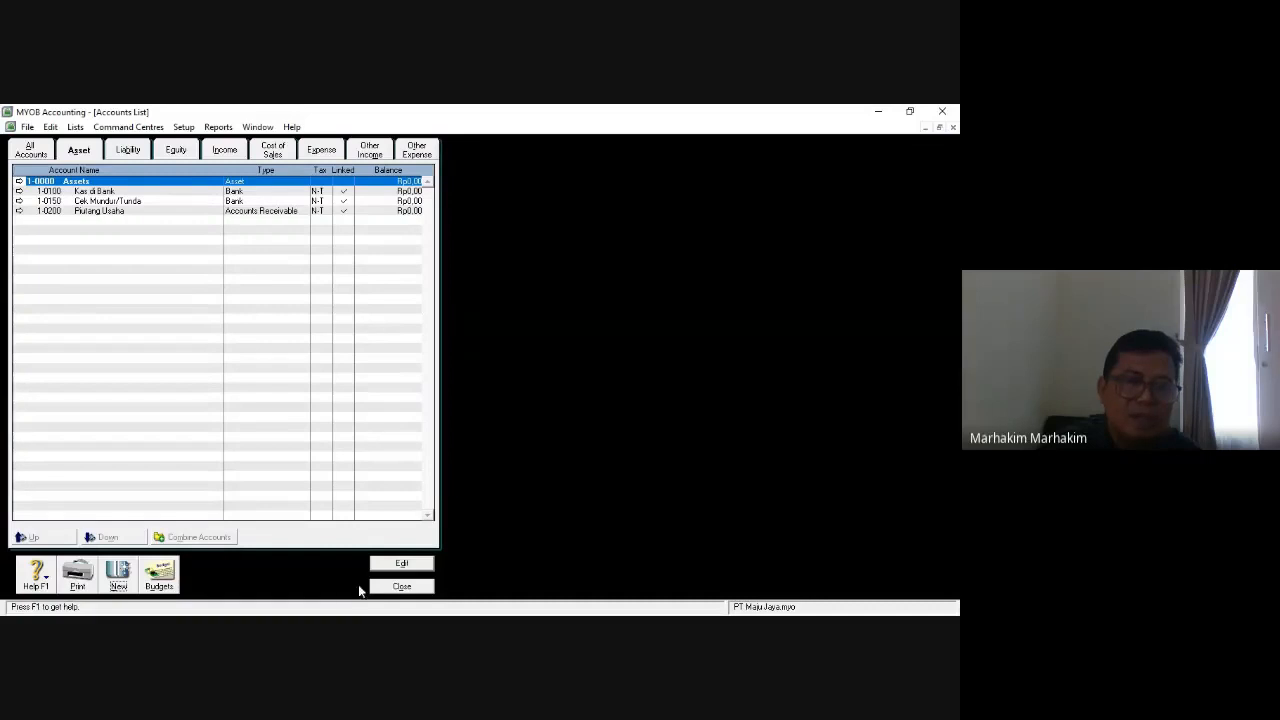
Create a detail asset account of type Bank with number 1-0110 and the name "Kas Ditangan".
click(118, 573)
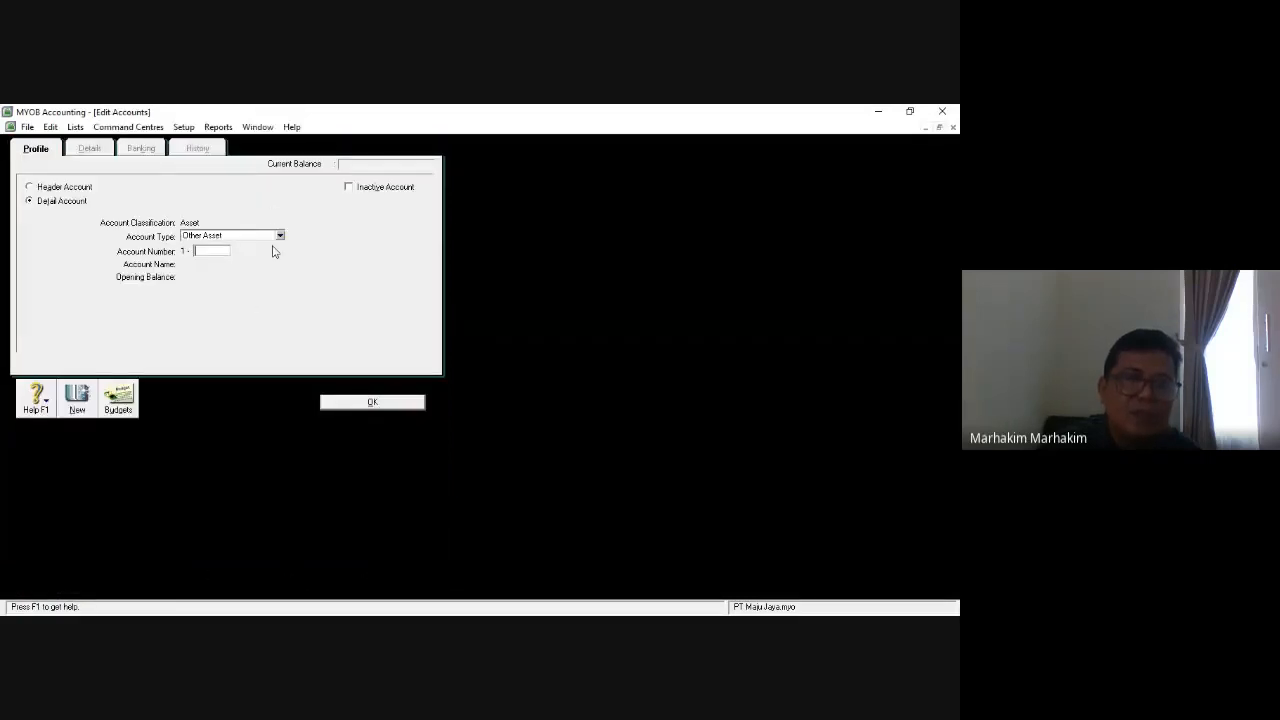
click(280, 235)
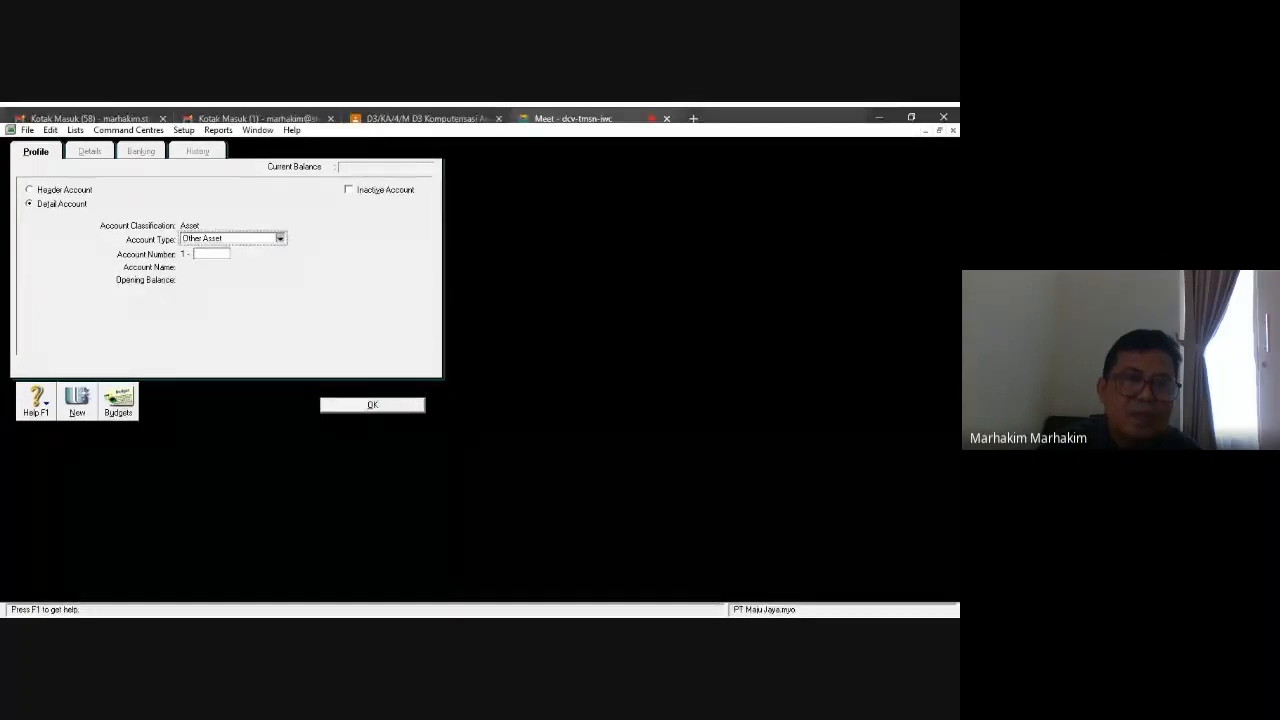
click(243, 250)
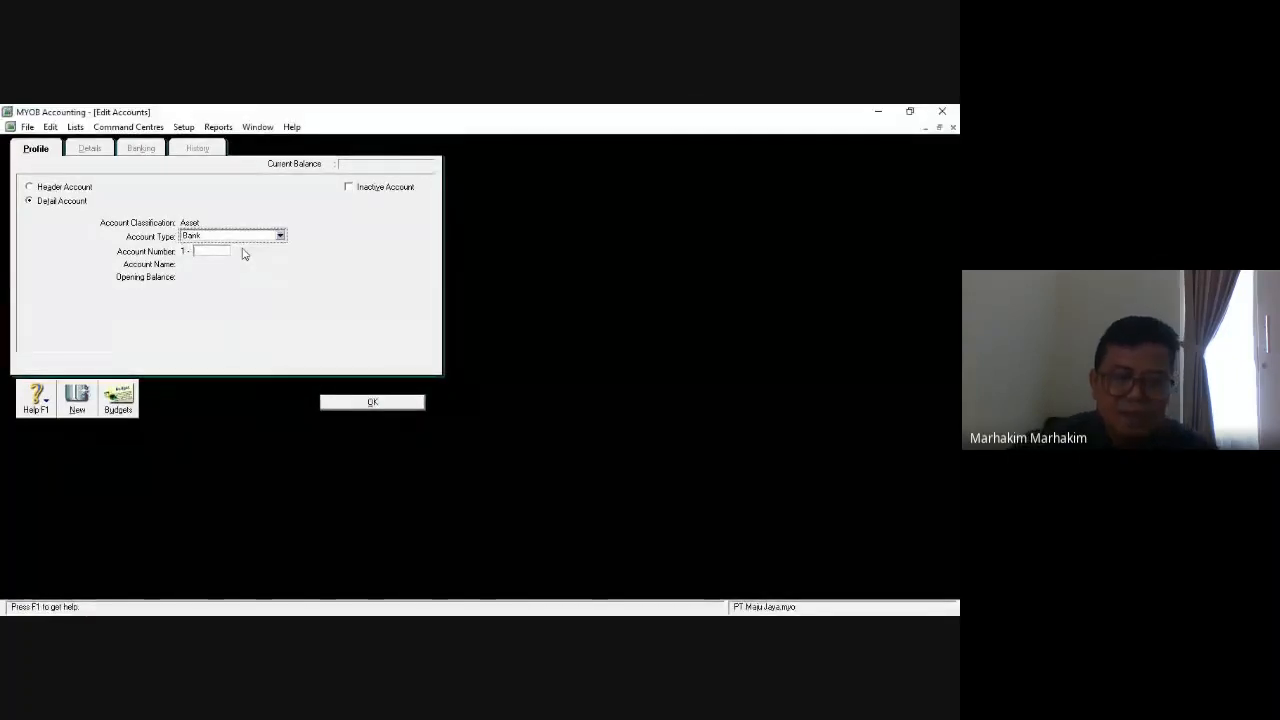
click(224, 250)
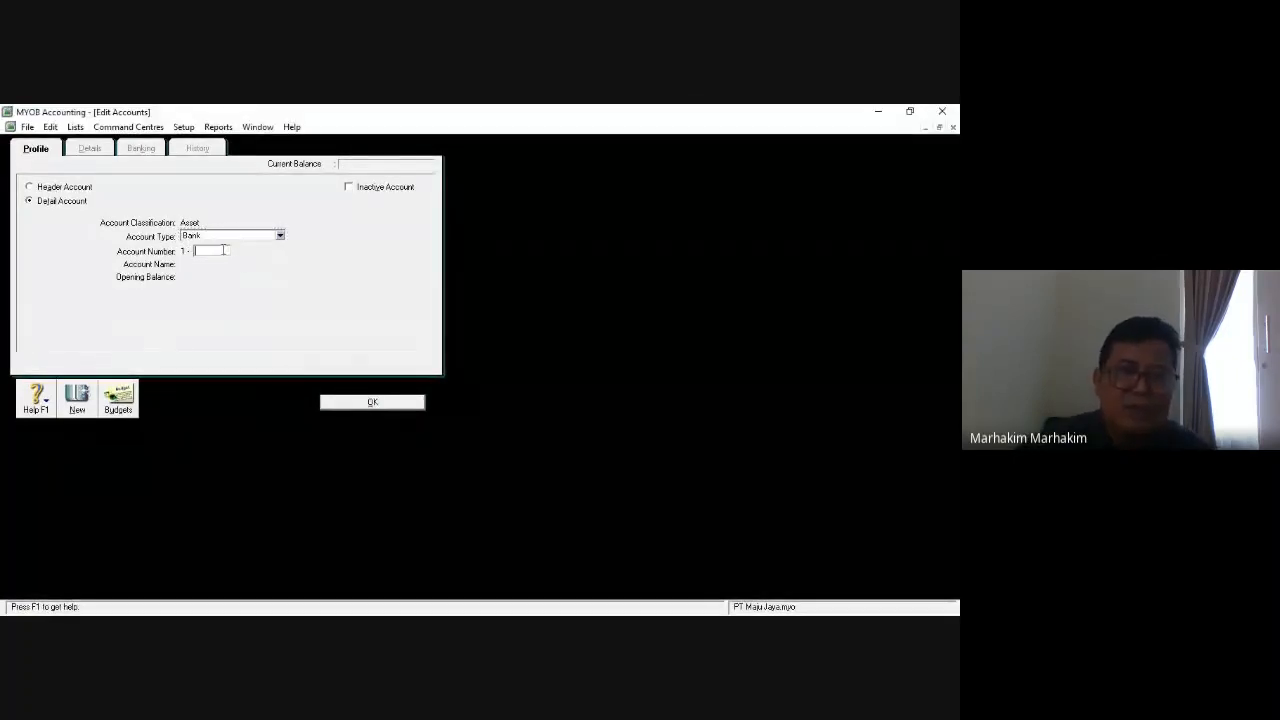
text(0110)
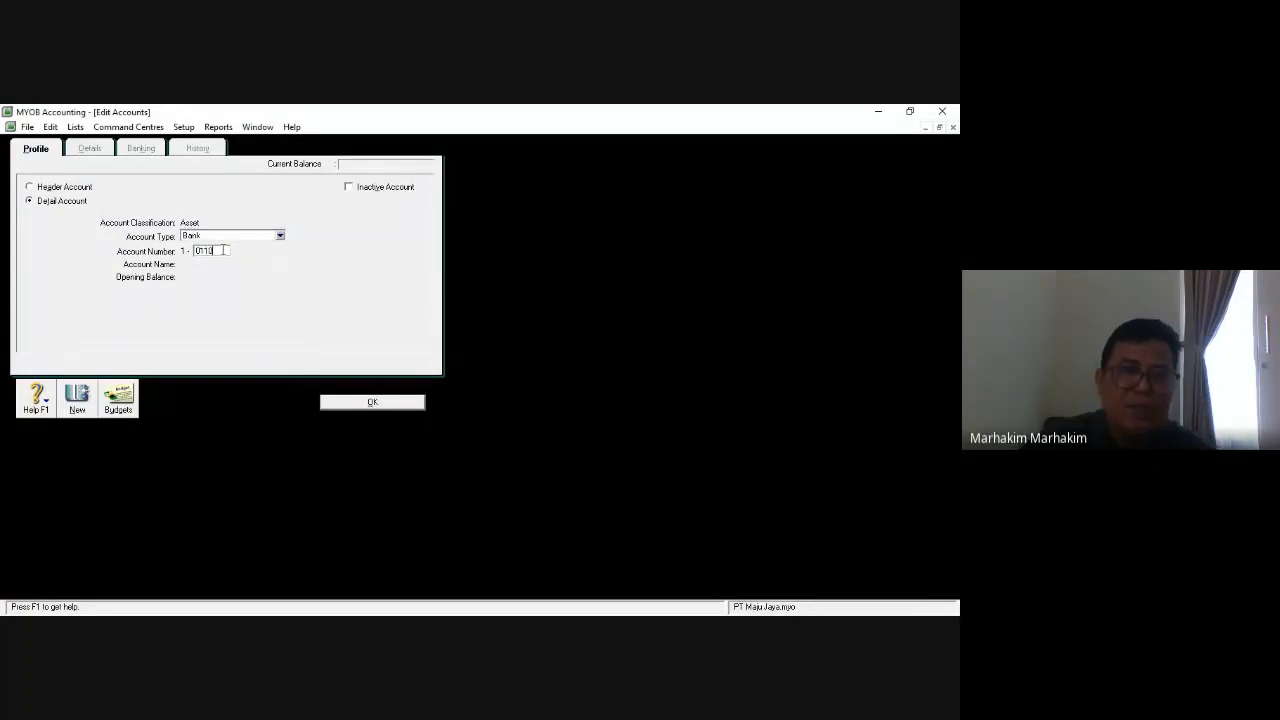
key(Tab)
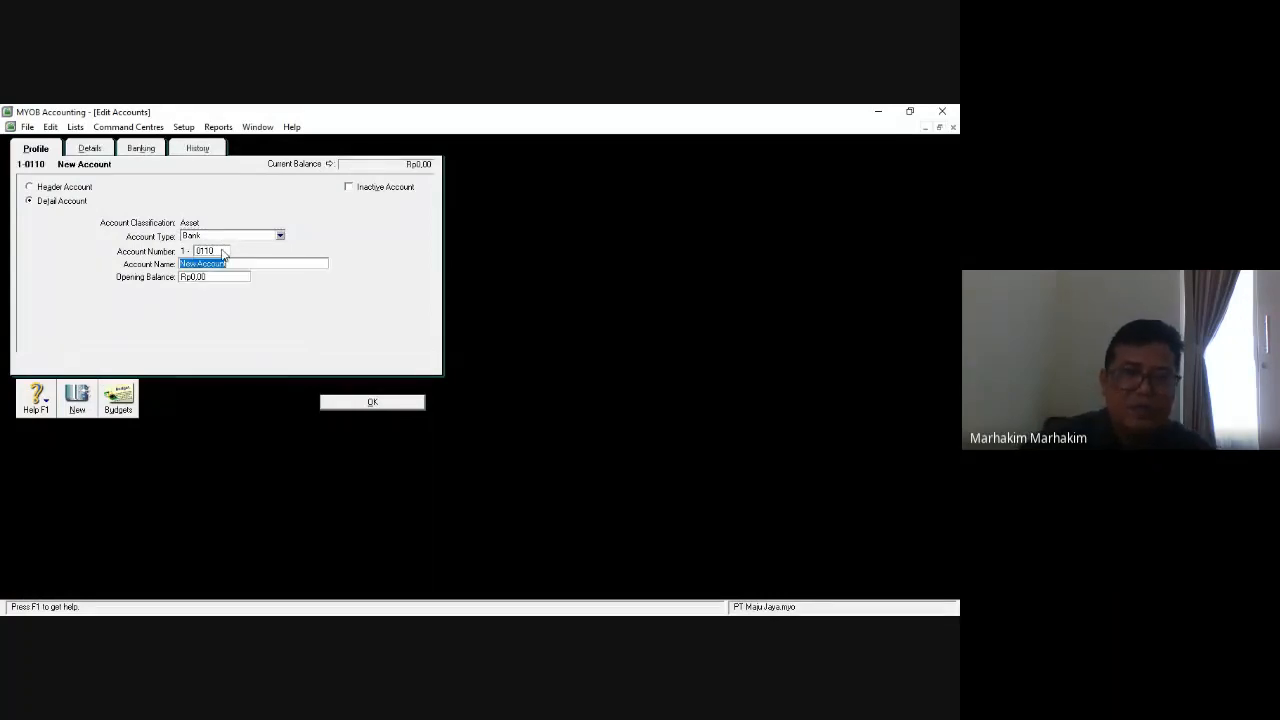
text(Kas D)
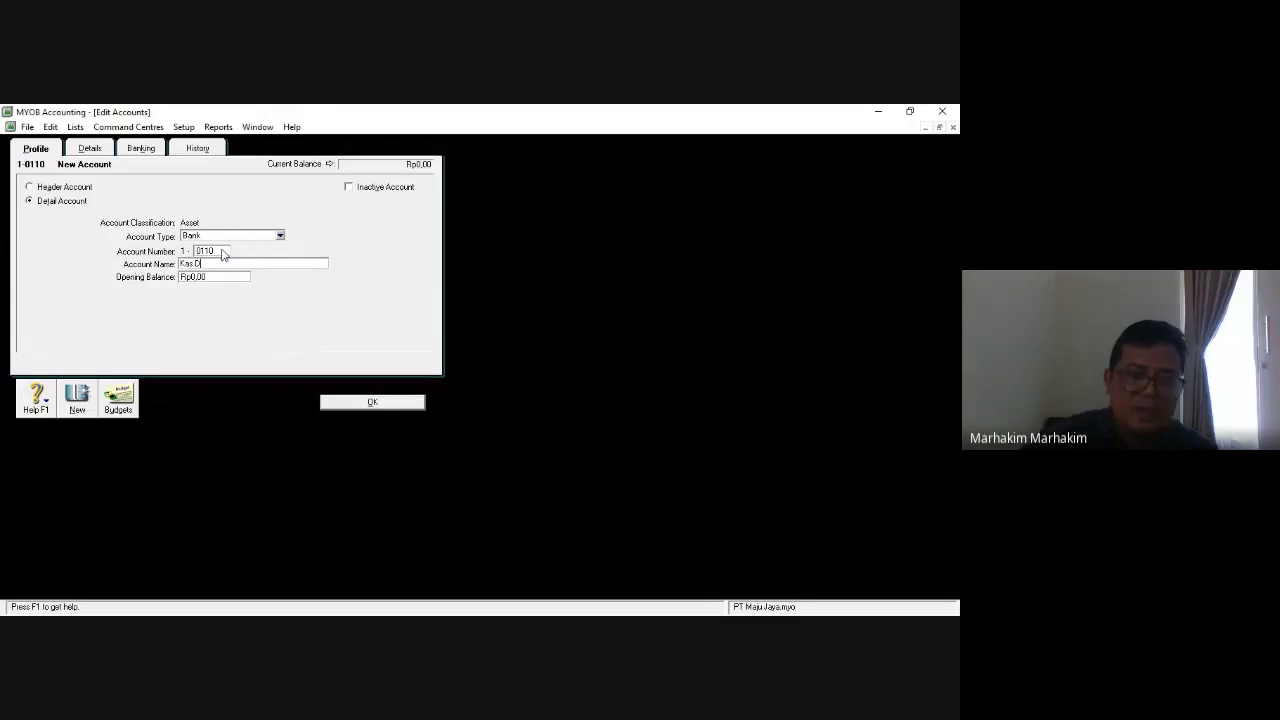
text(itangan)
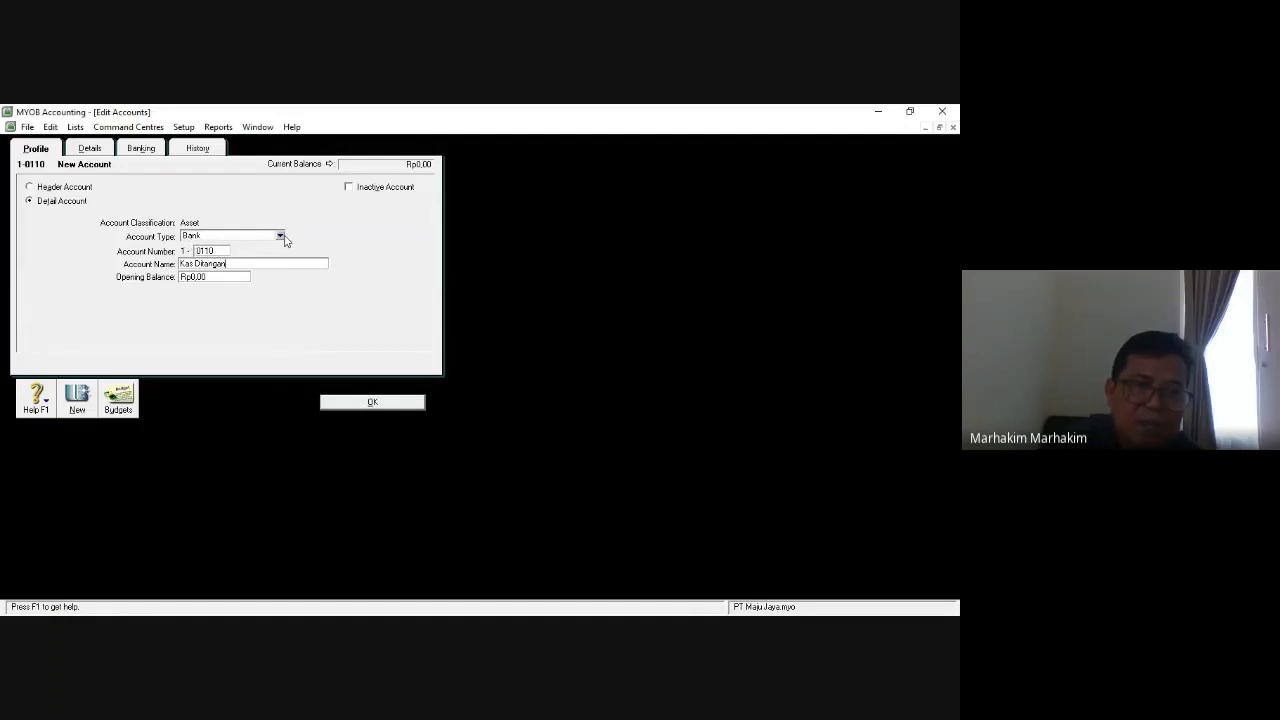
click(280, 237)
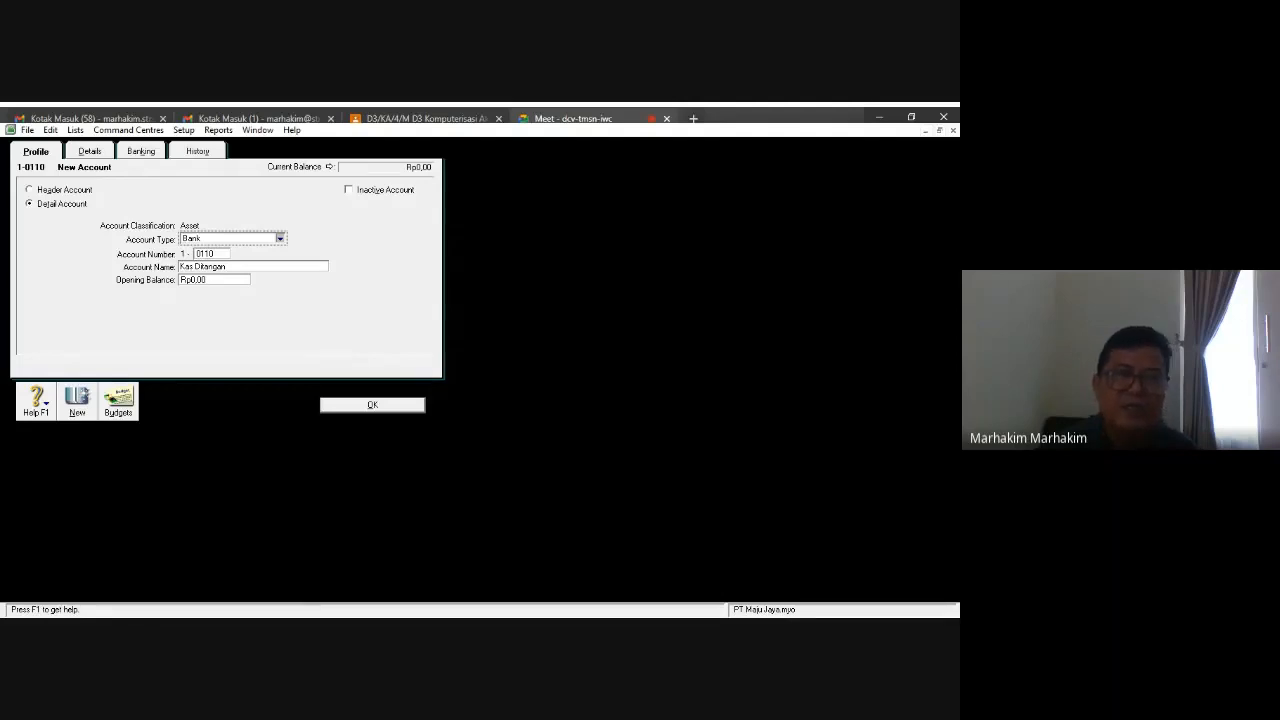
click(341, 227)
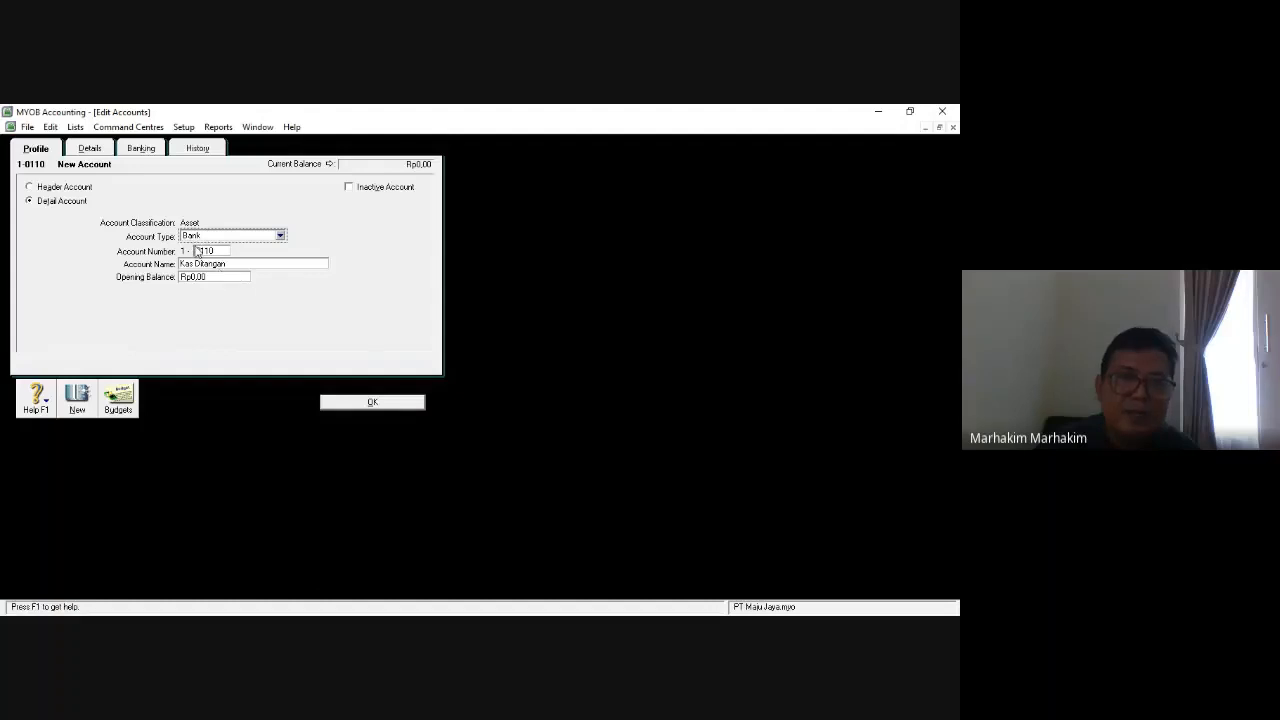
Add another Bank-type asset account numbered 1-0120 and named "Kas Kecil", save it and check both new cash accounts in the list.
click(78, 406)
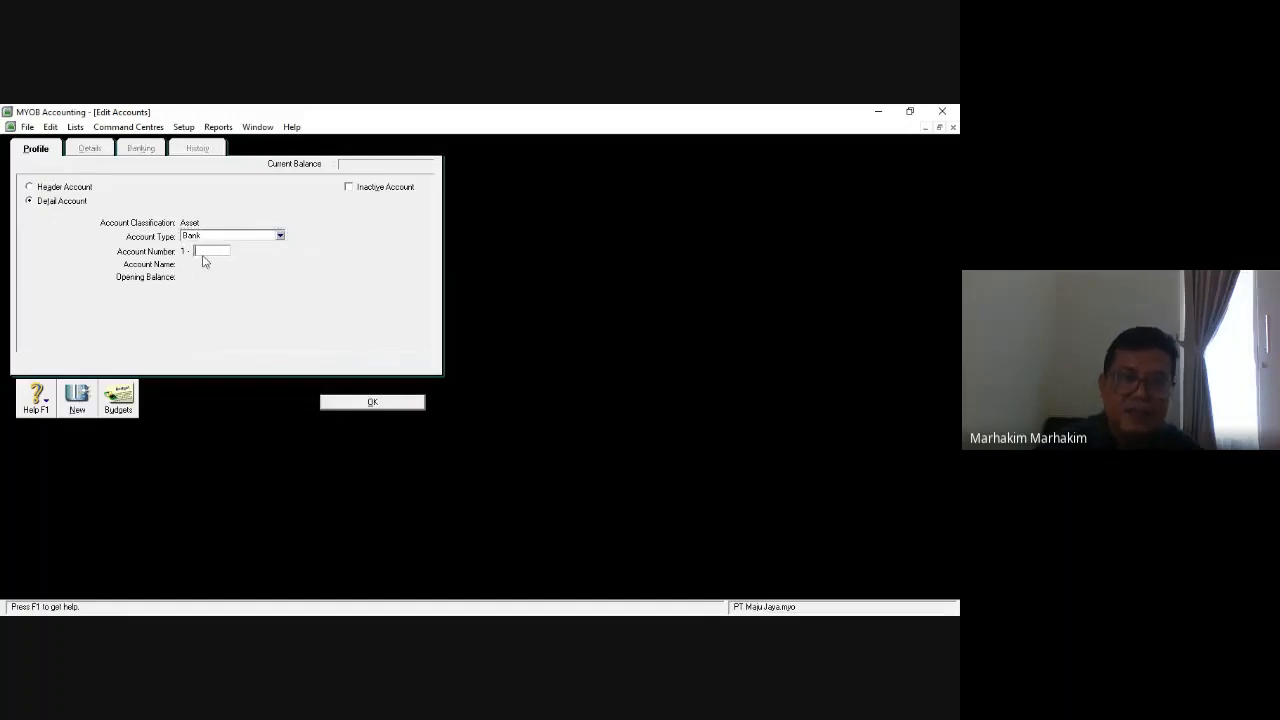
text(010)
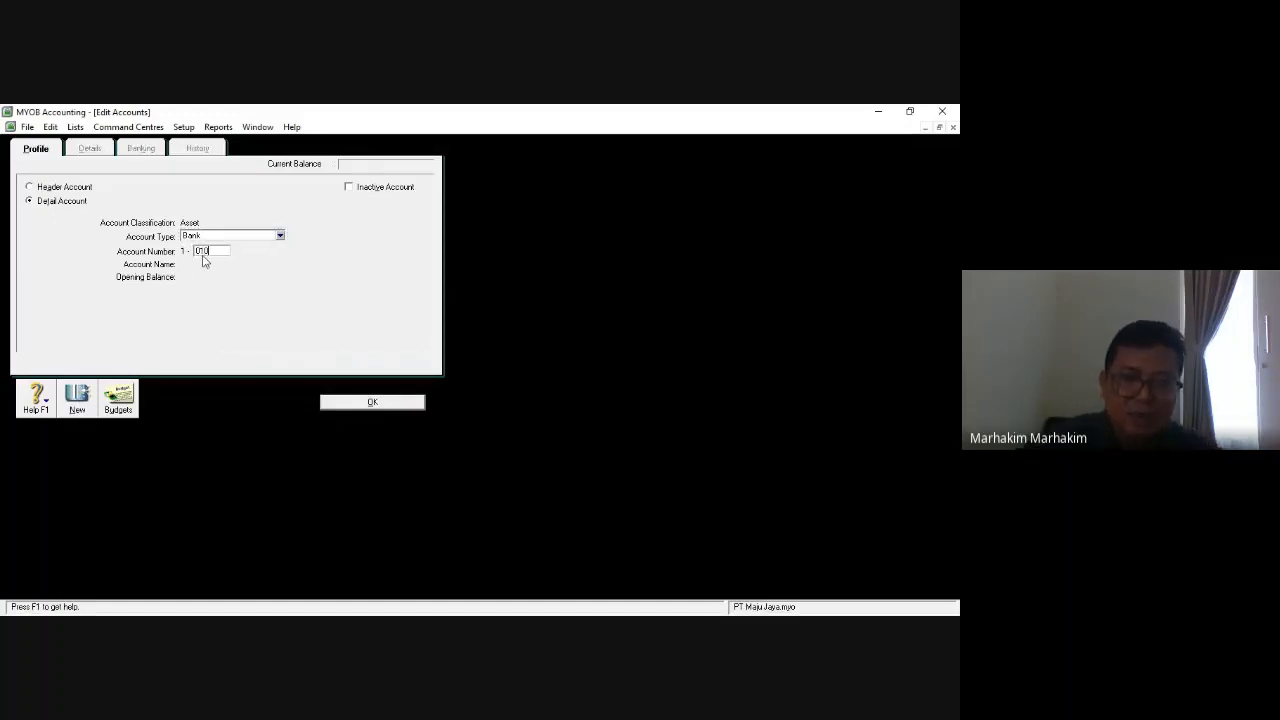
text(2)
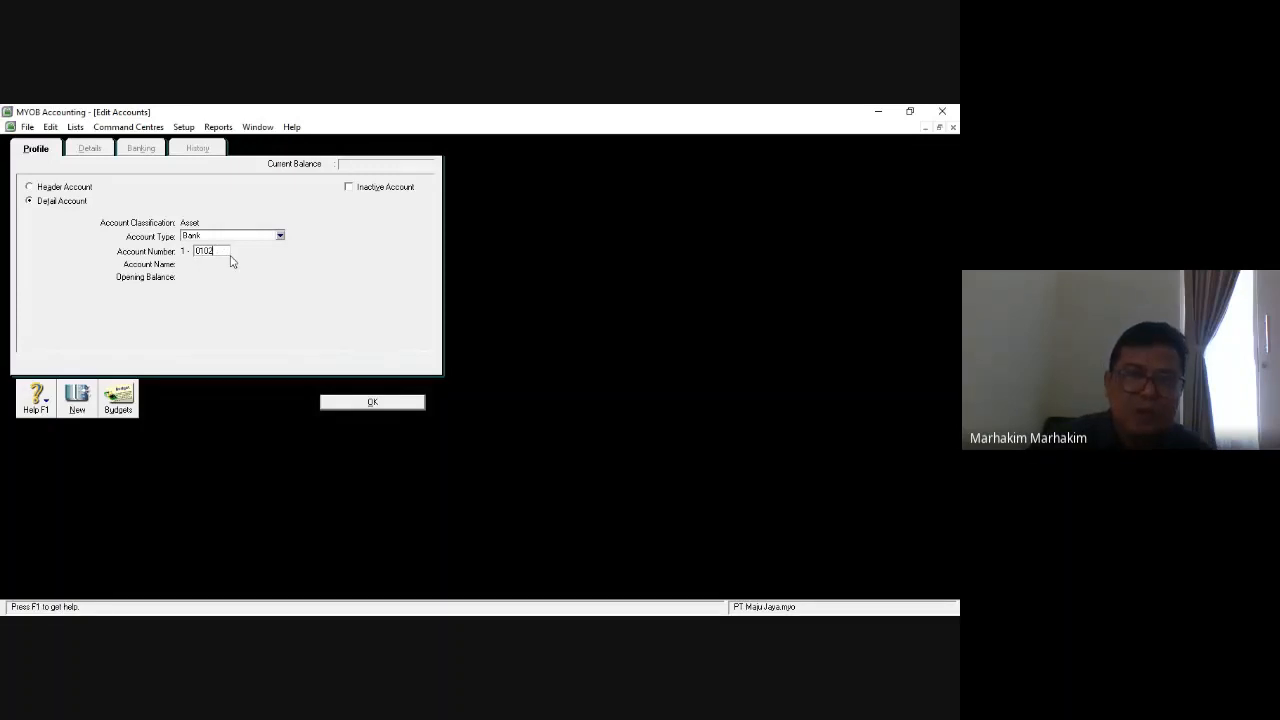
key(BackSpace)
key(BackSpace)
text(20)
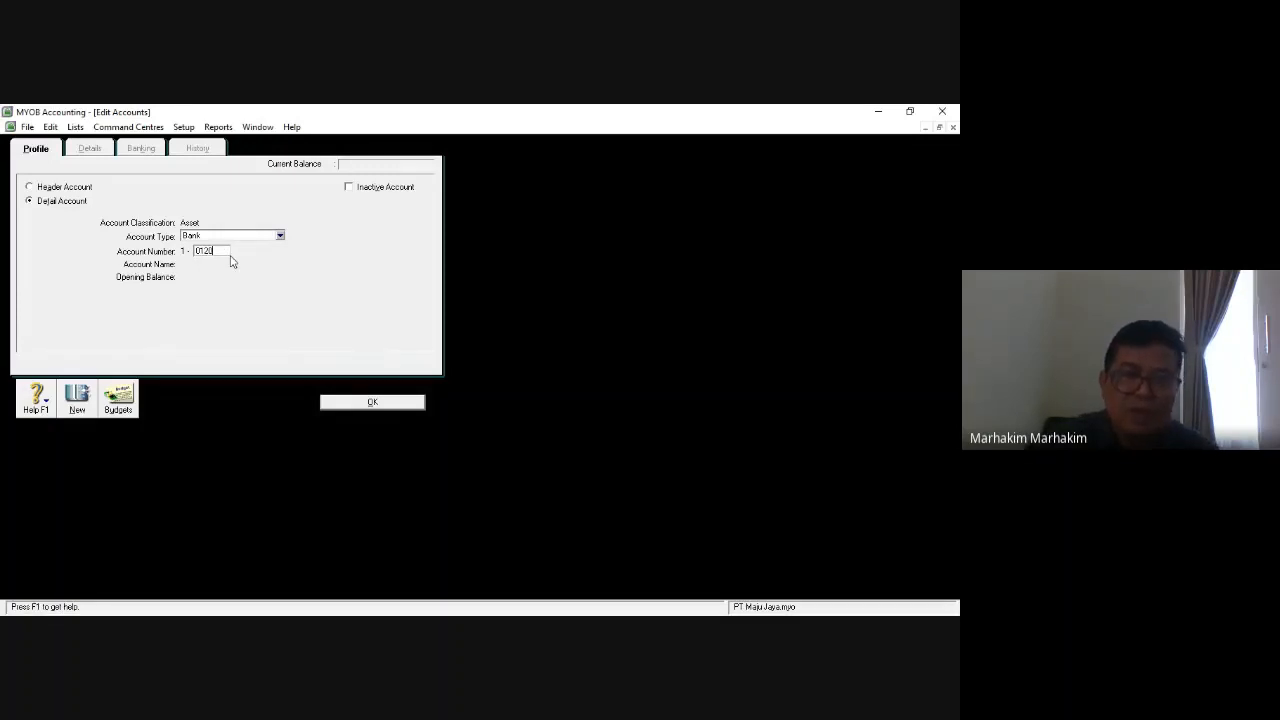
key(Tab)
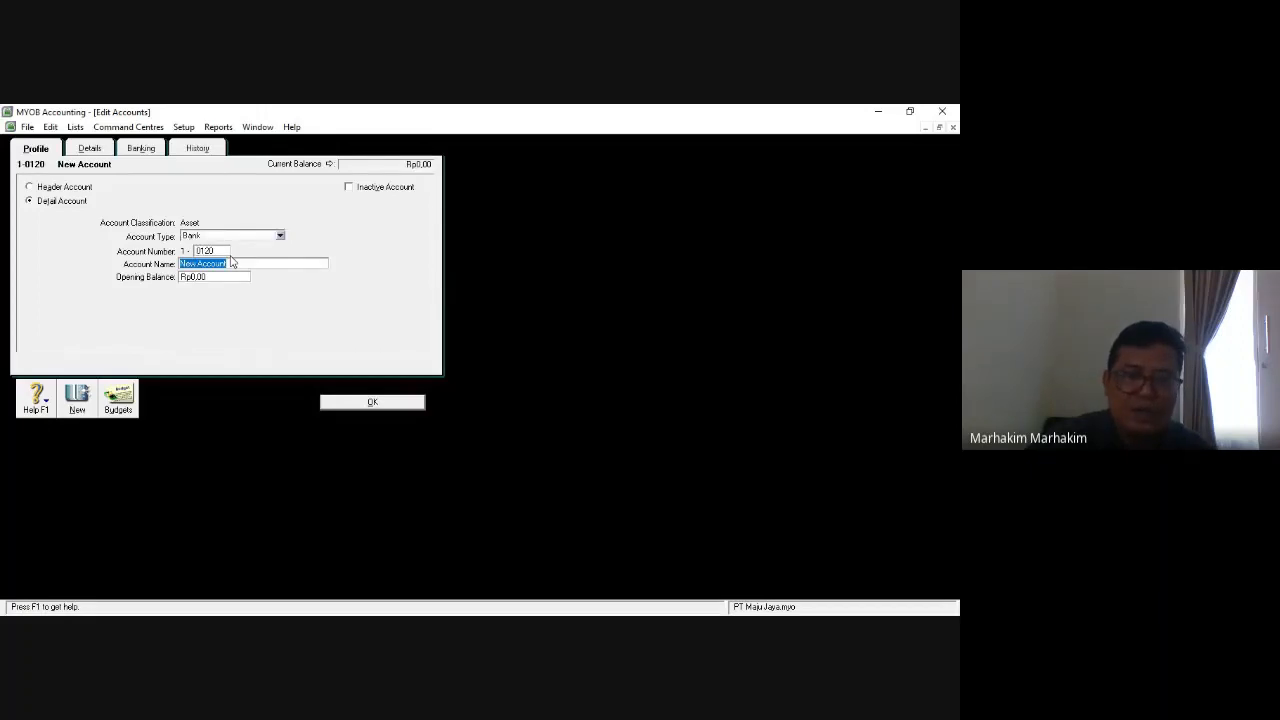
text(Kas Kecil)
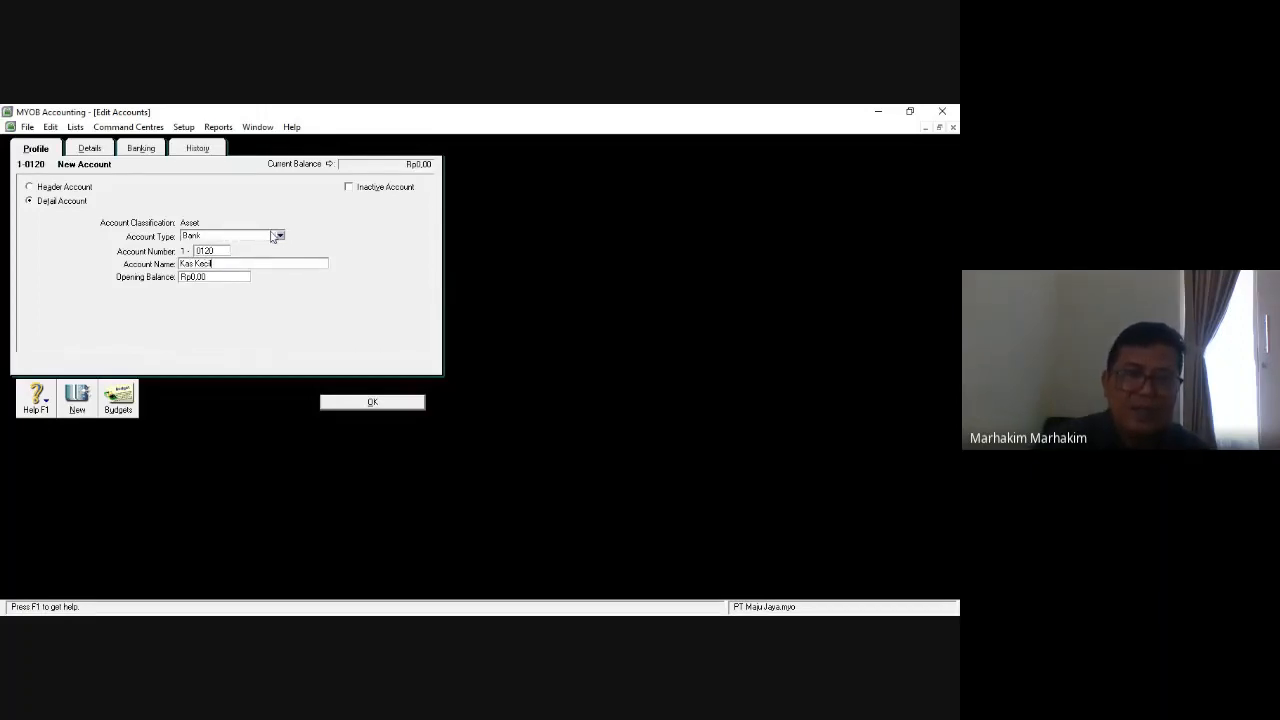
click(367, 402)
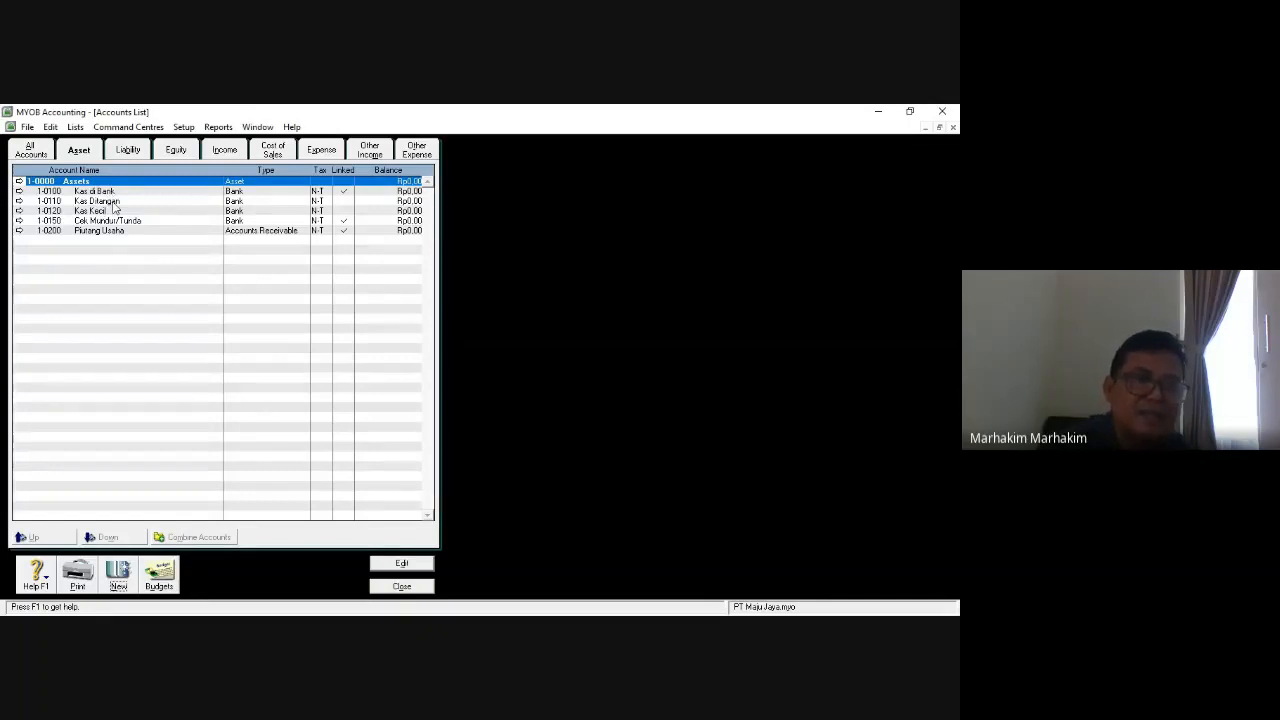
click(114, 203)
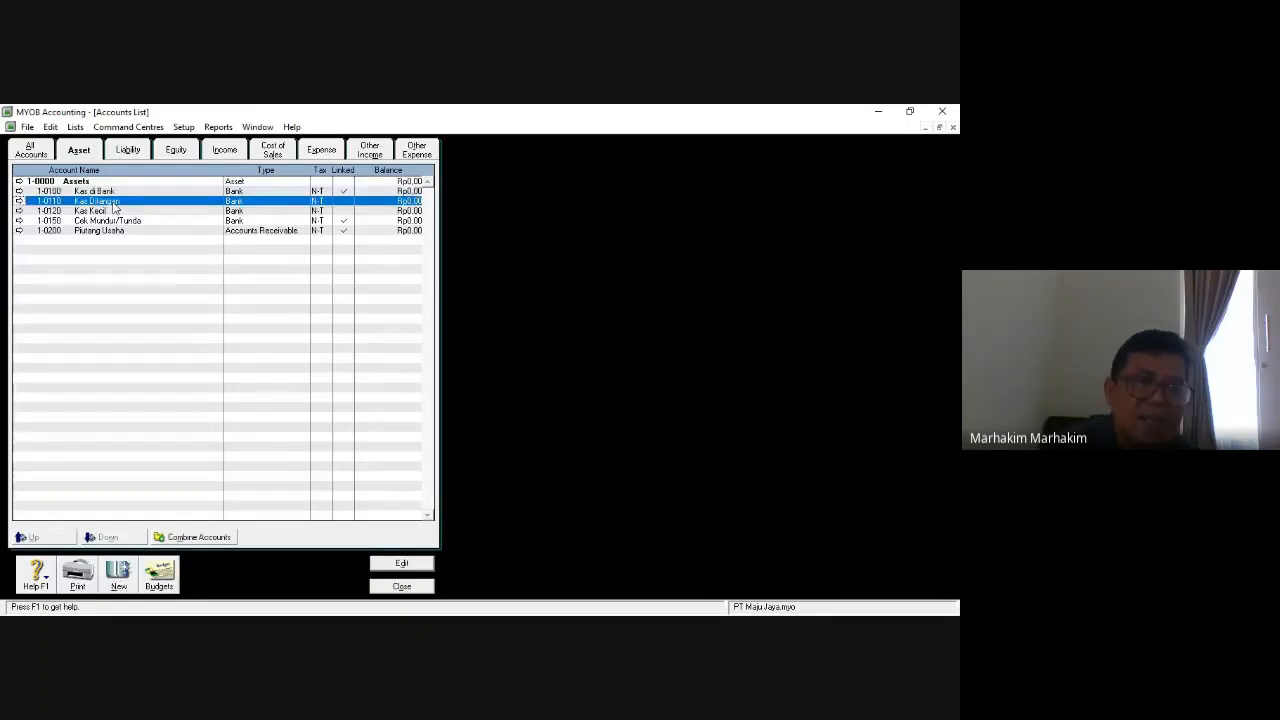
click(112, 212)
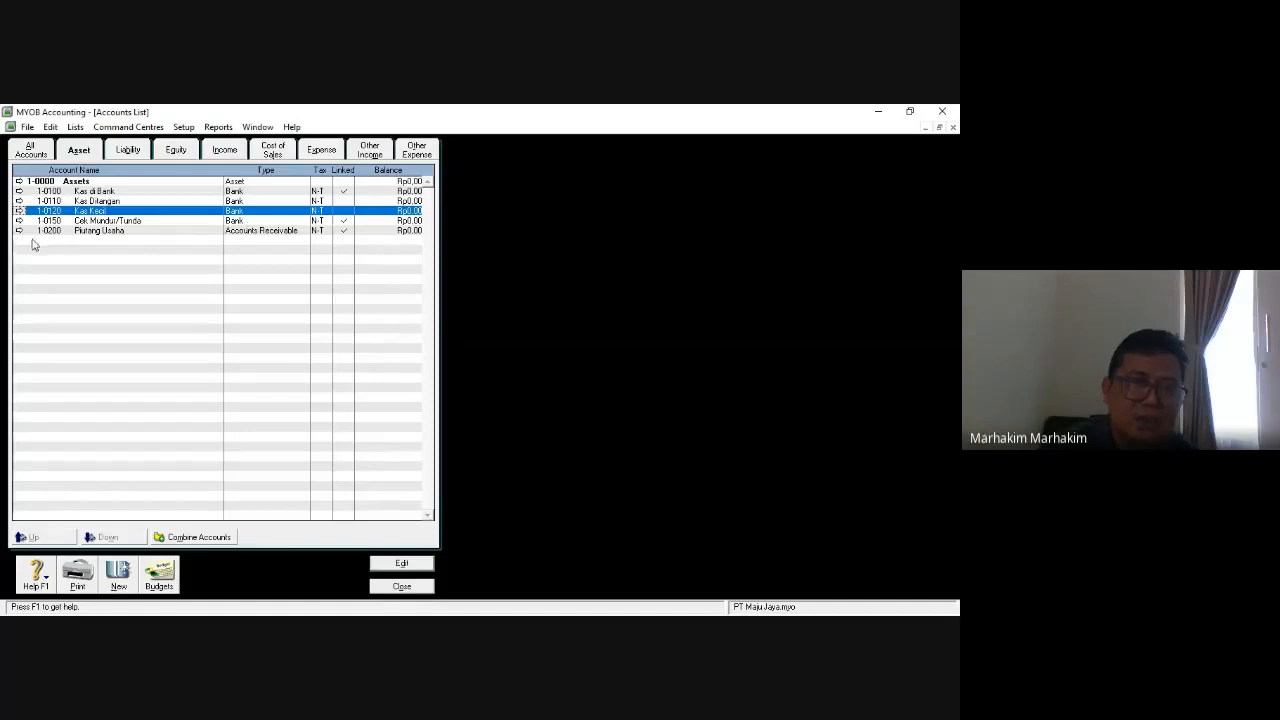
Add an Other Current Asset detail account numbered 1-0300 and named "Perlengkapan", save it and display the liability accounts.
click(118, 572)
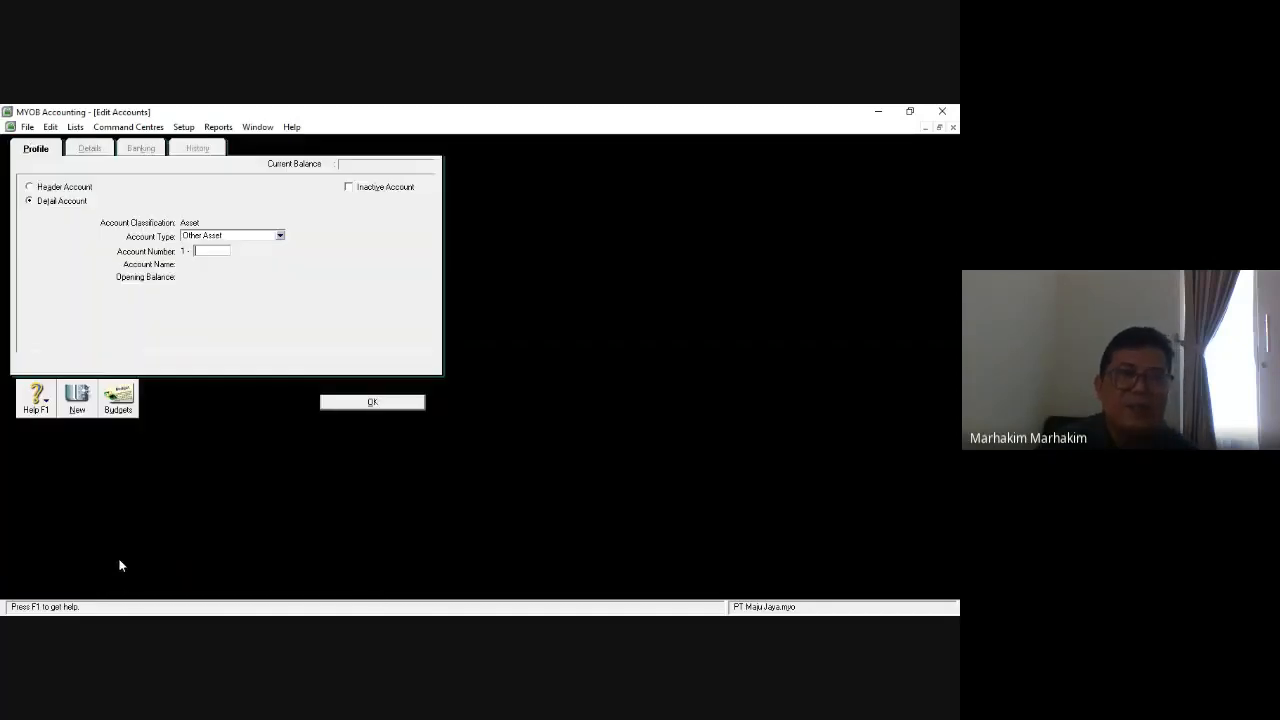
click(280, 236)
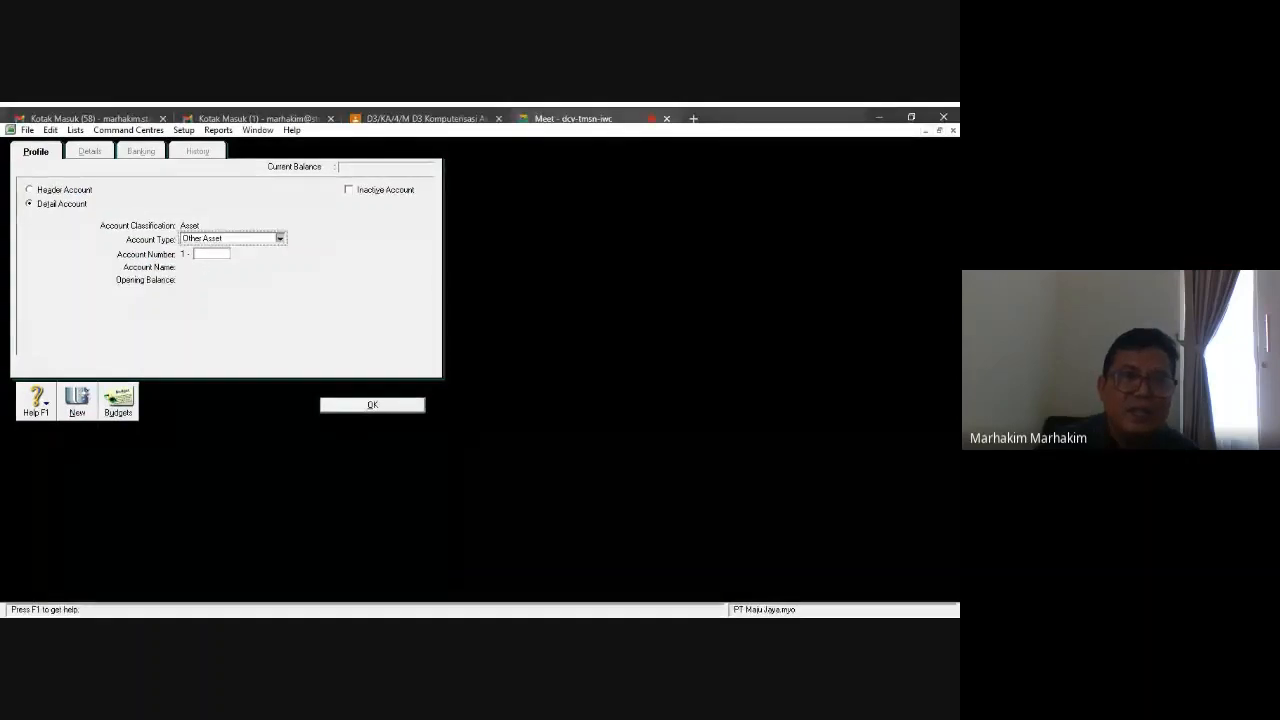
click(257, 268)
click(219, 251)
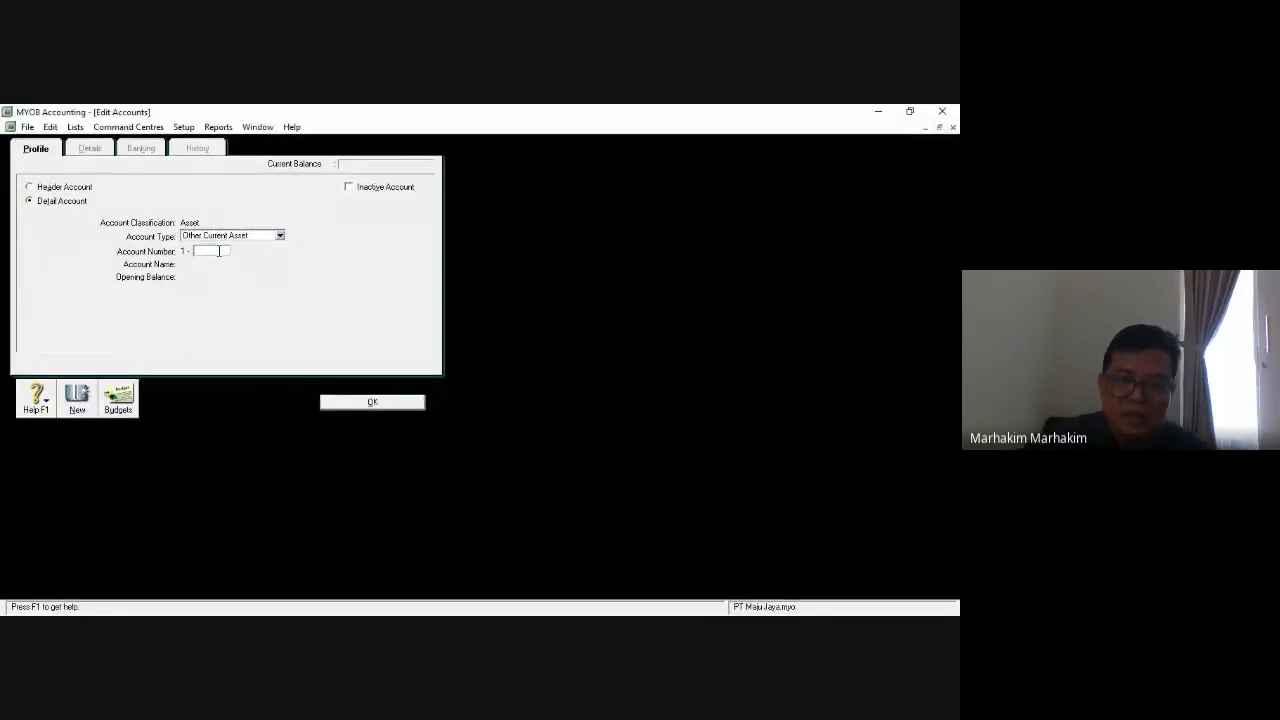
text(0300)
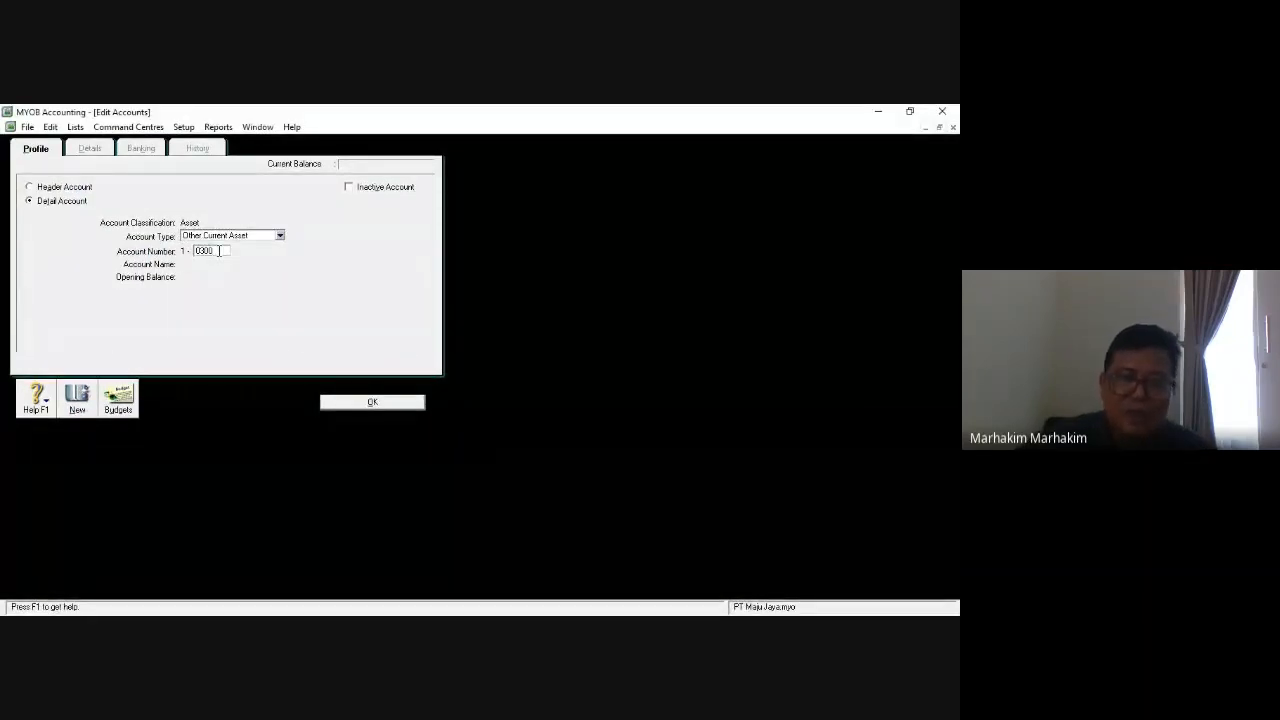
key(Tab)
text(Parking)
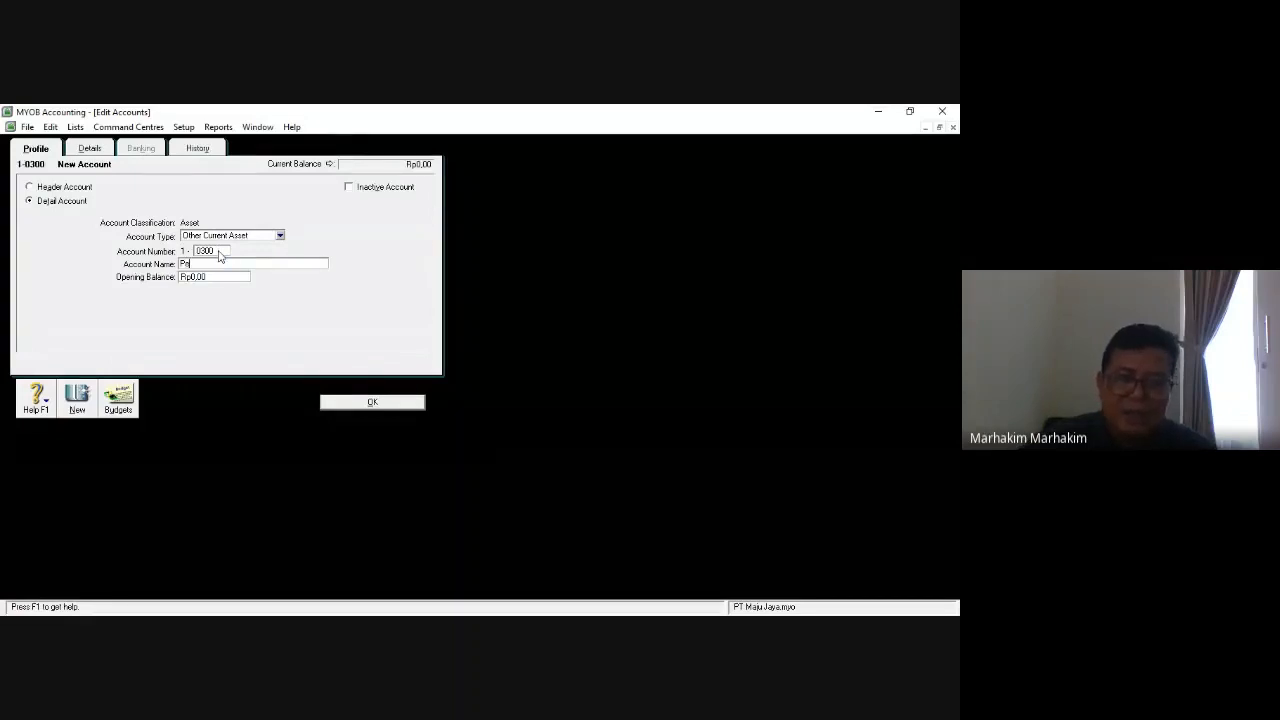
text(kapan)
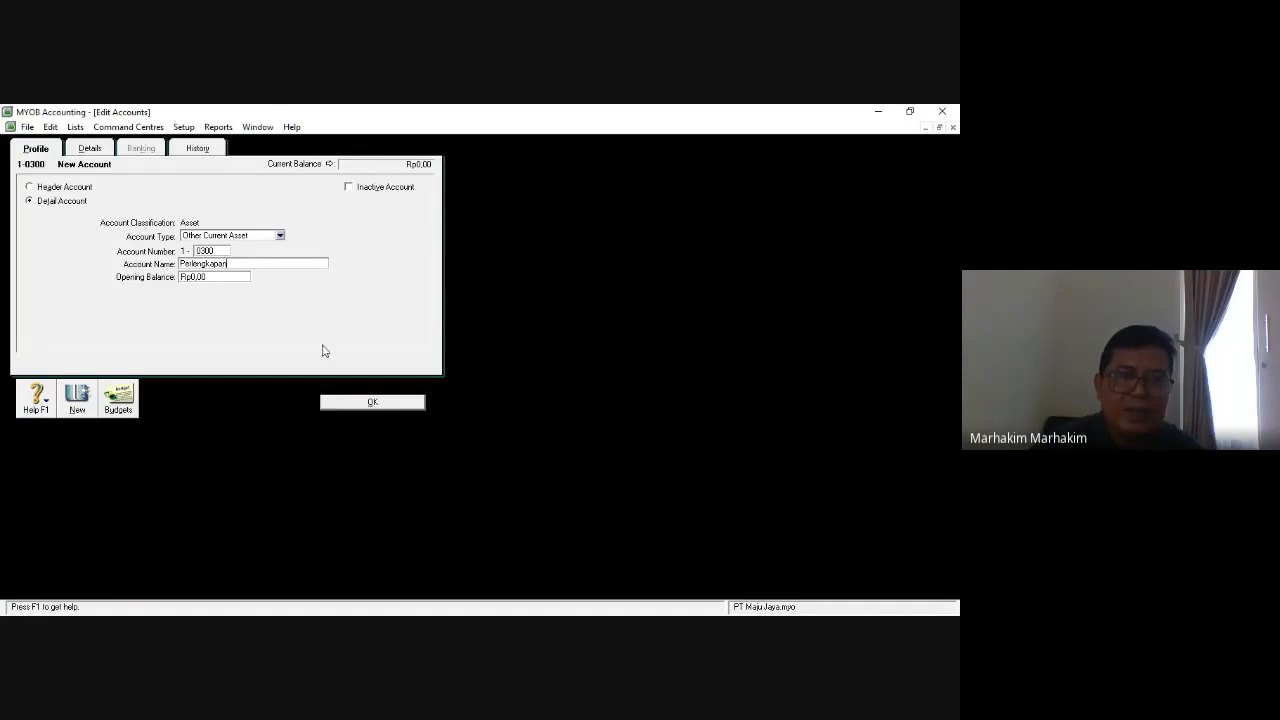
click(336, 402)
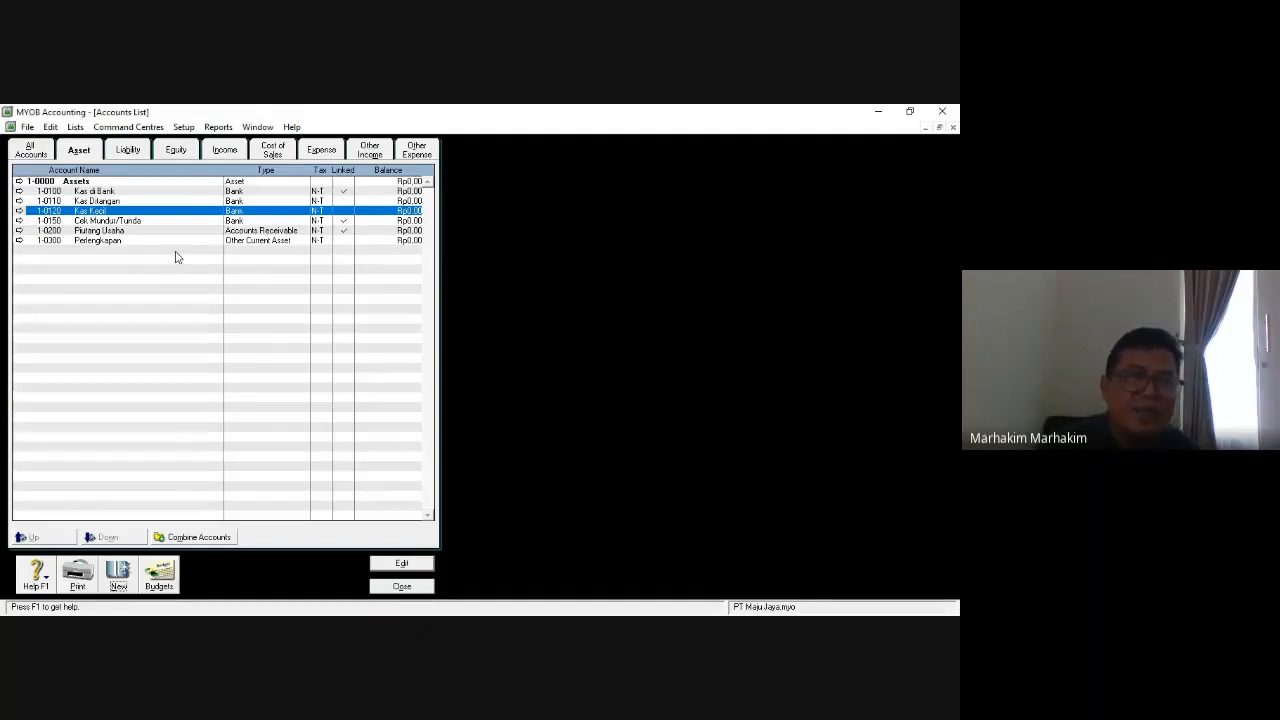
click(128, 152)
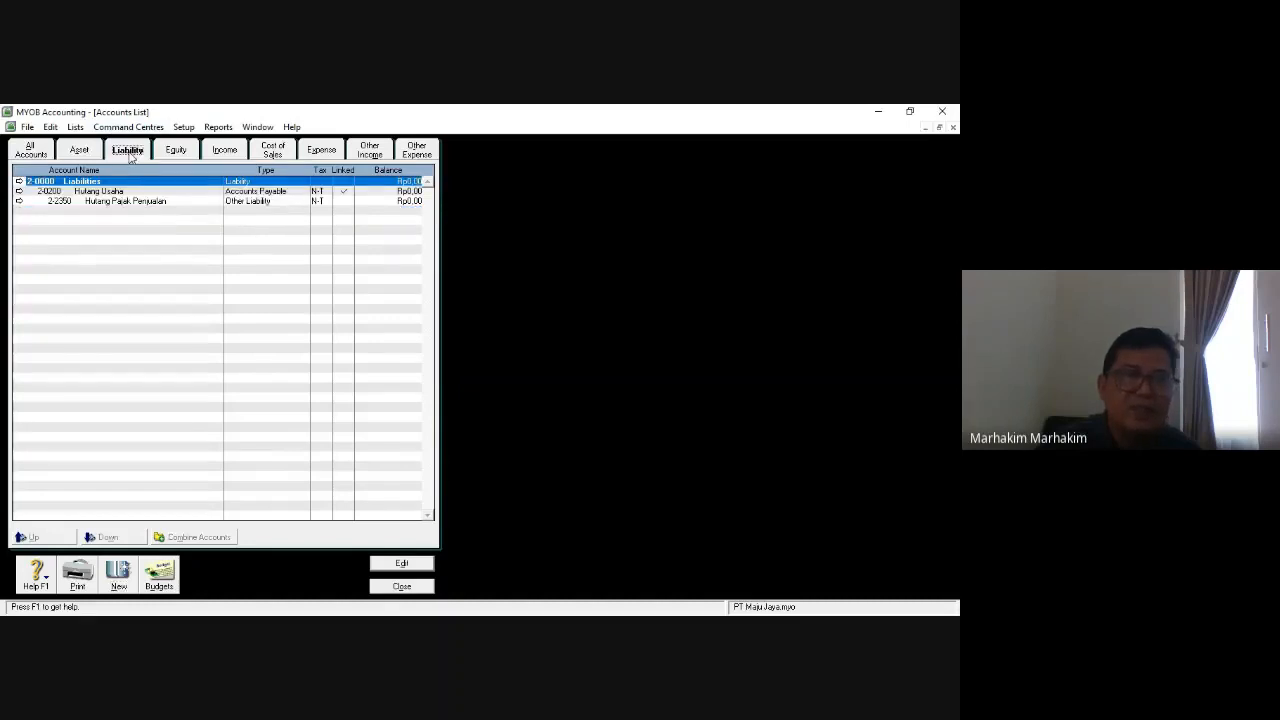
click(113, 580)
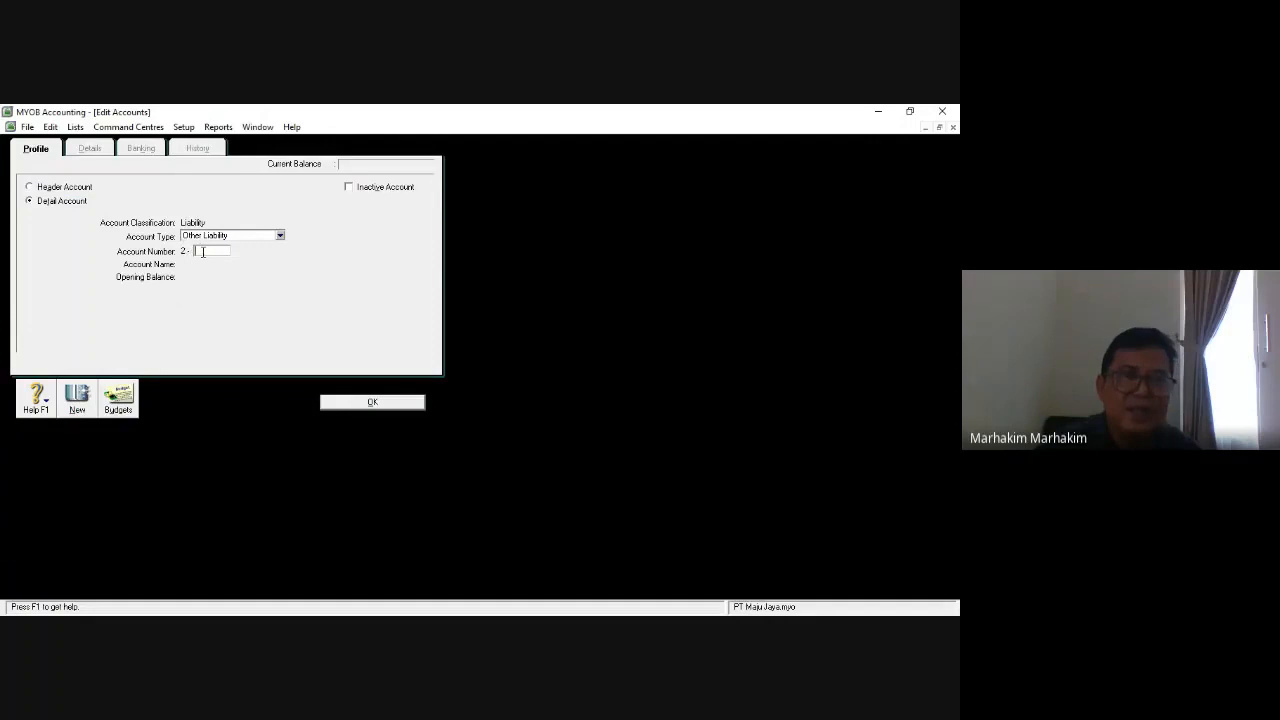
click(278, 237)
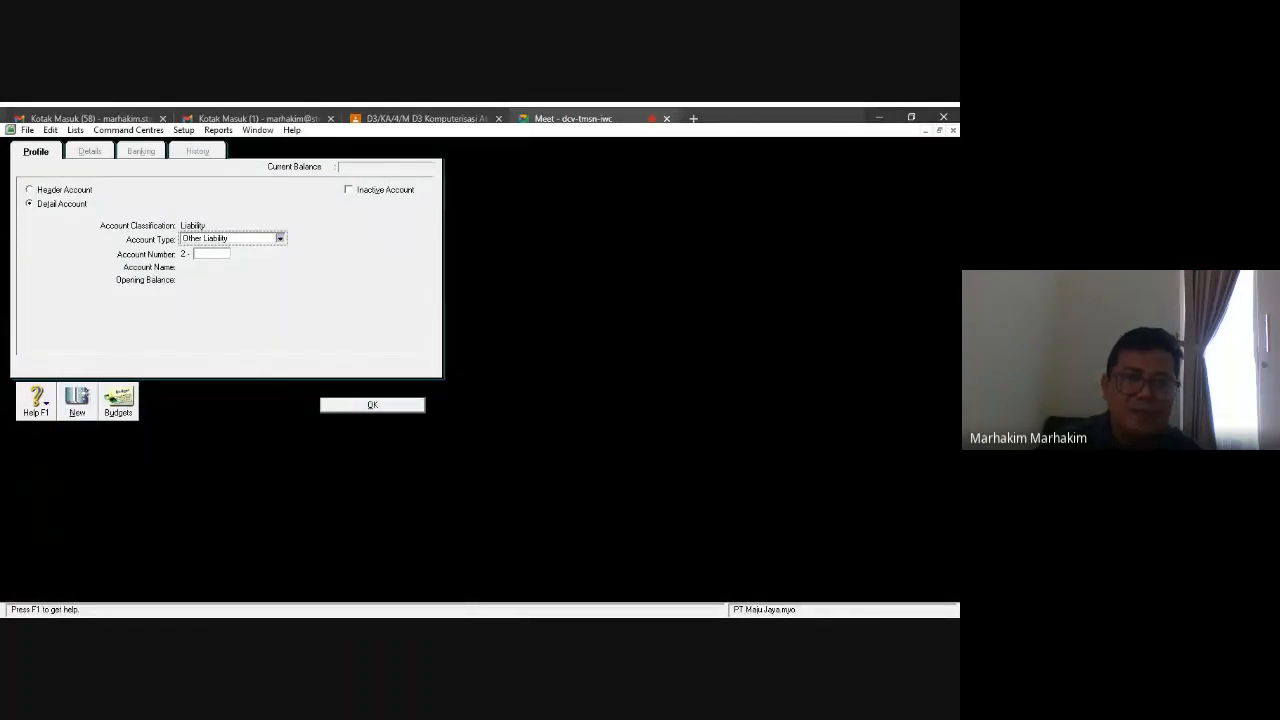
click(397, 407)
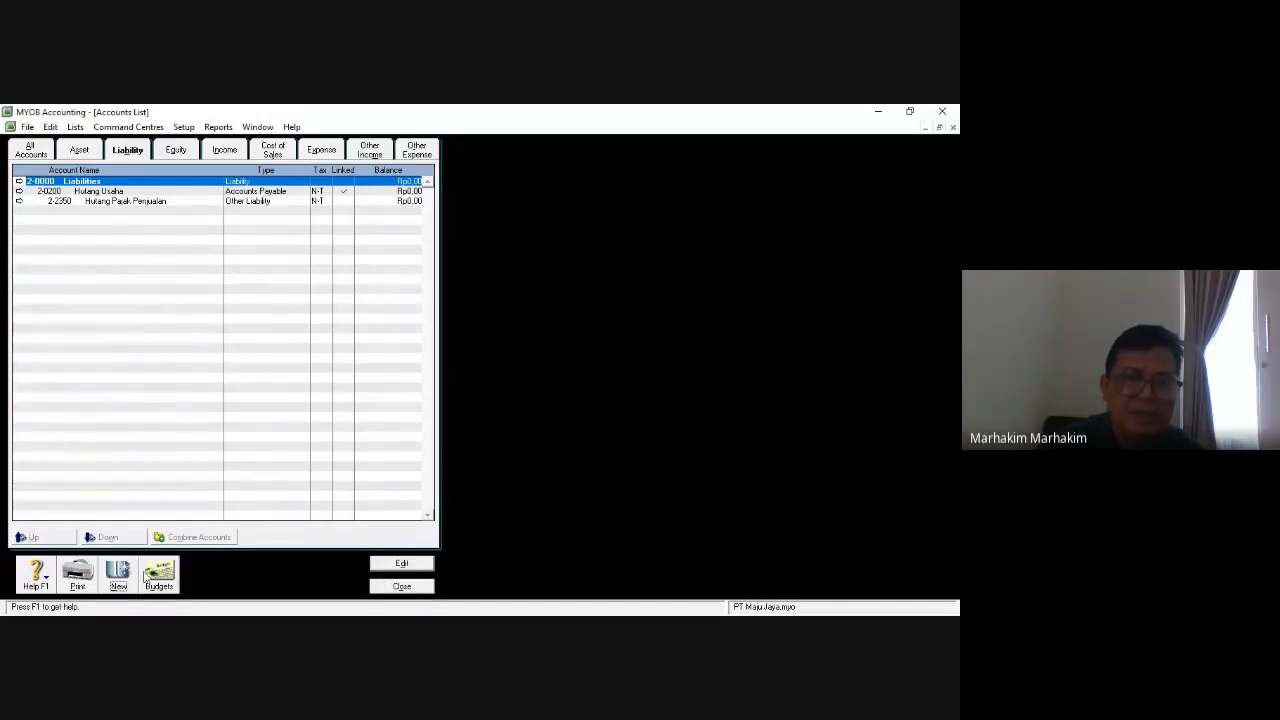
Create a detail liability account of type Other Current Liability with number 2-0300 and the name "Hutang Gaji", and save it.
click(119, 575)
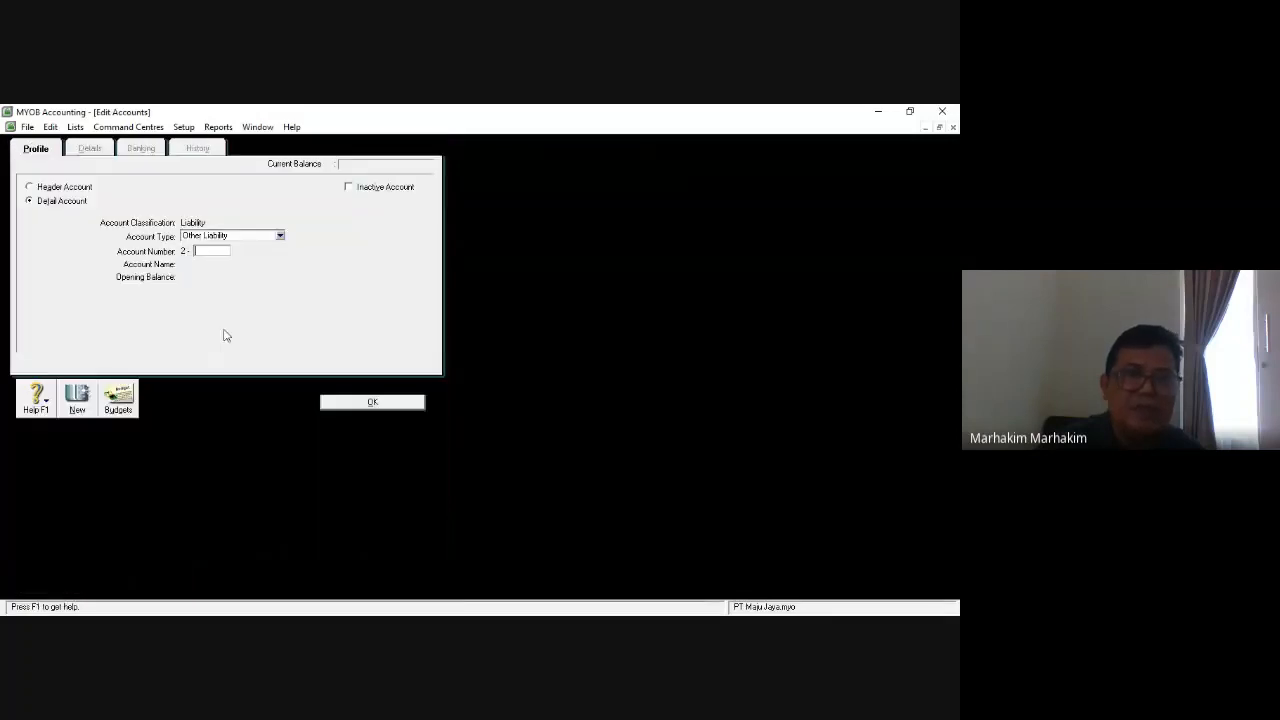
click(281, 237)
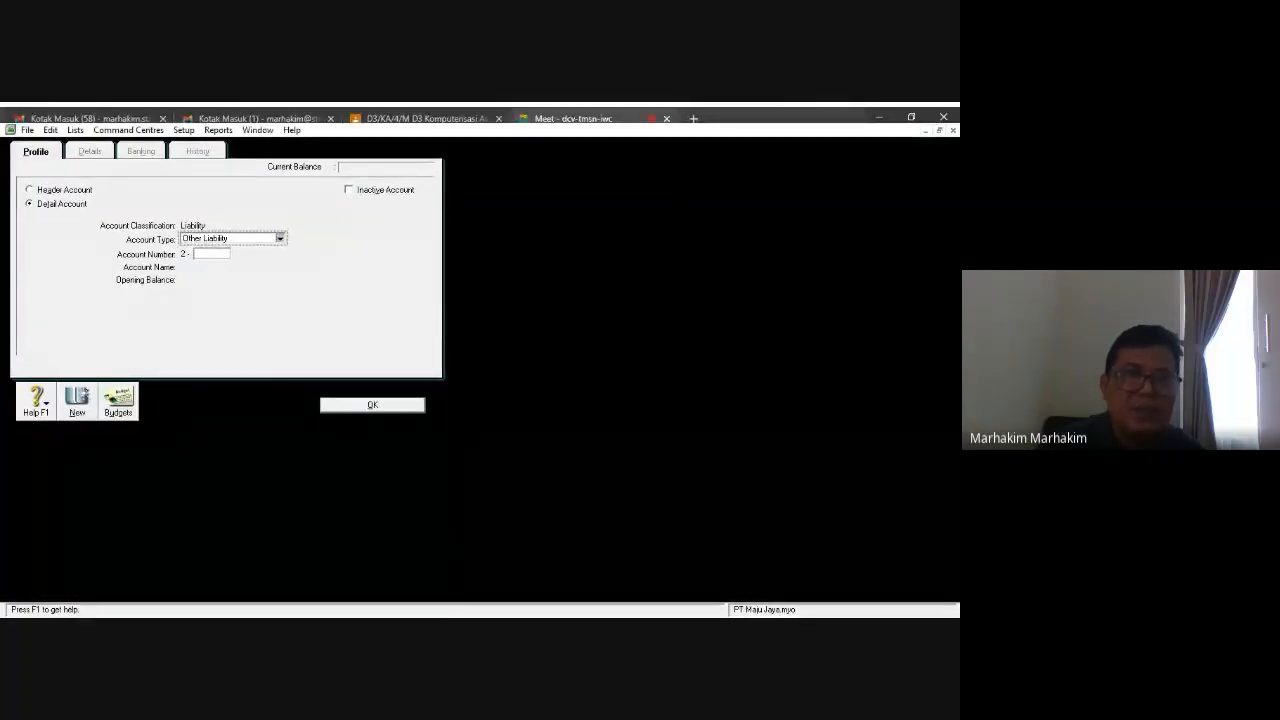
click(210, 237)
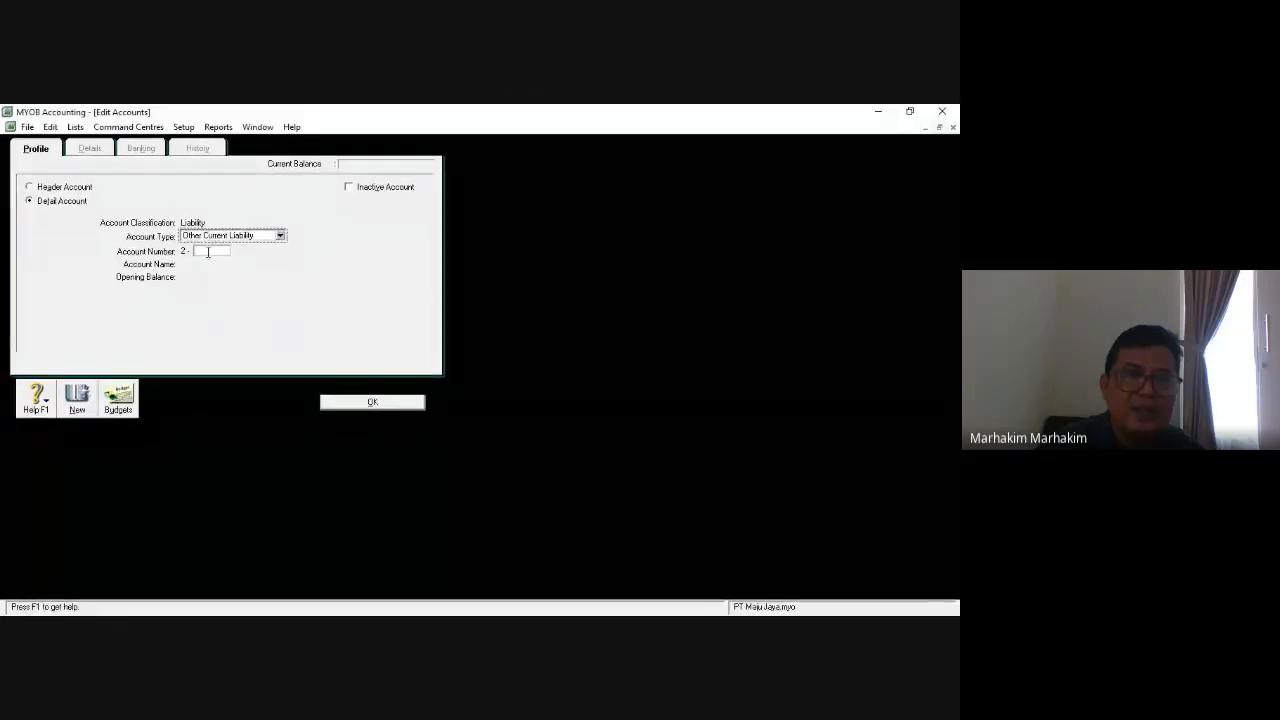
click(208, 254)
text(03)
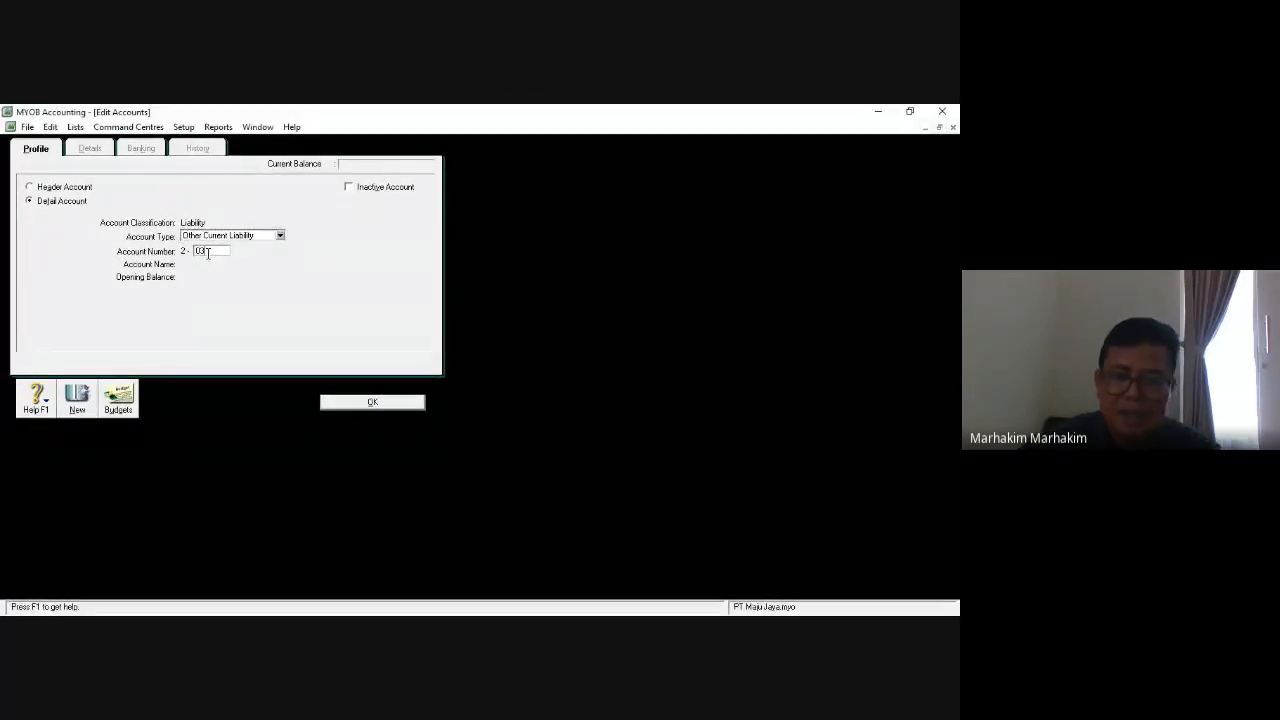
text(00)
key(Tab)
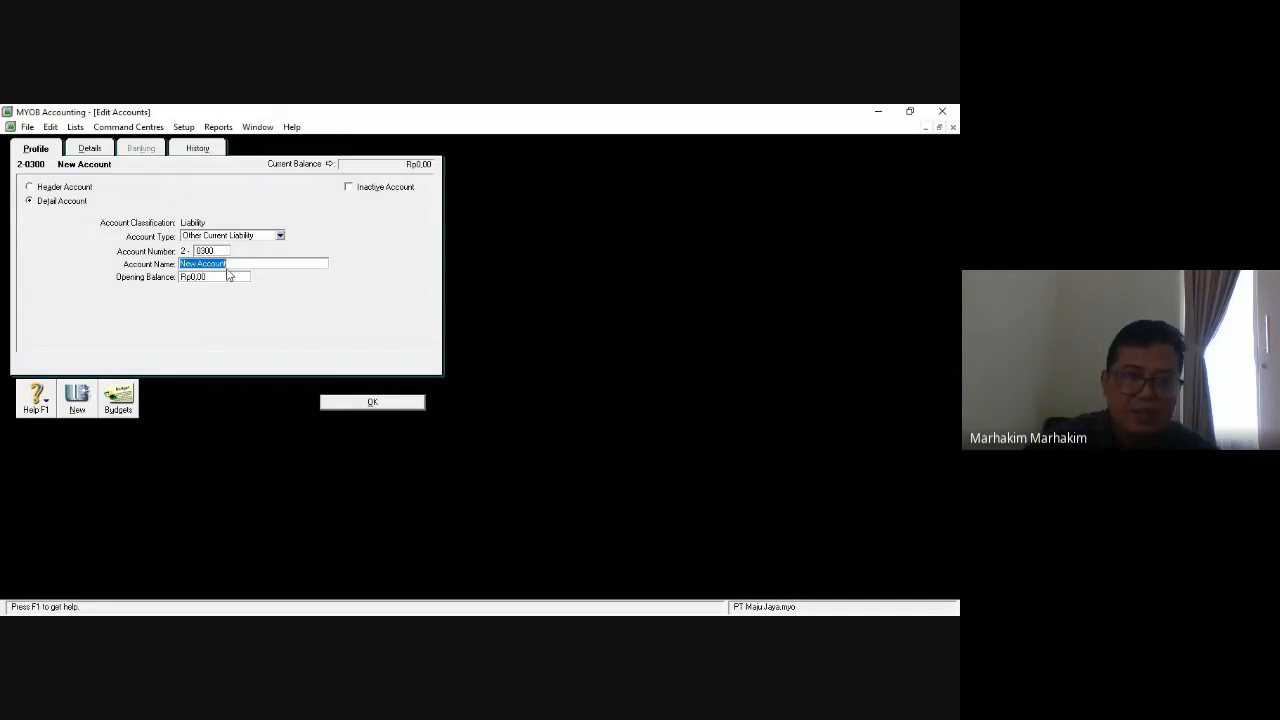
text(Hu)
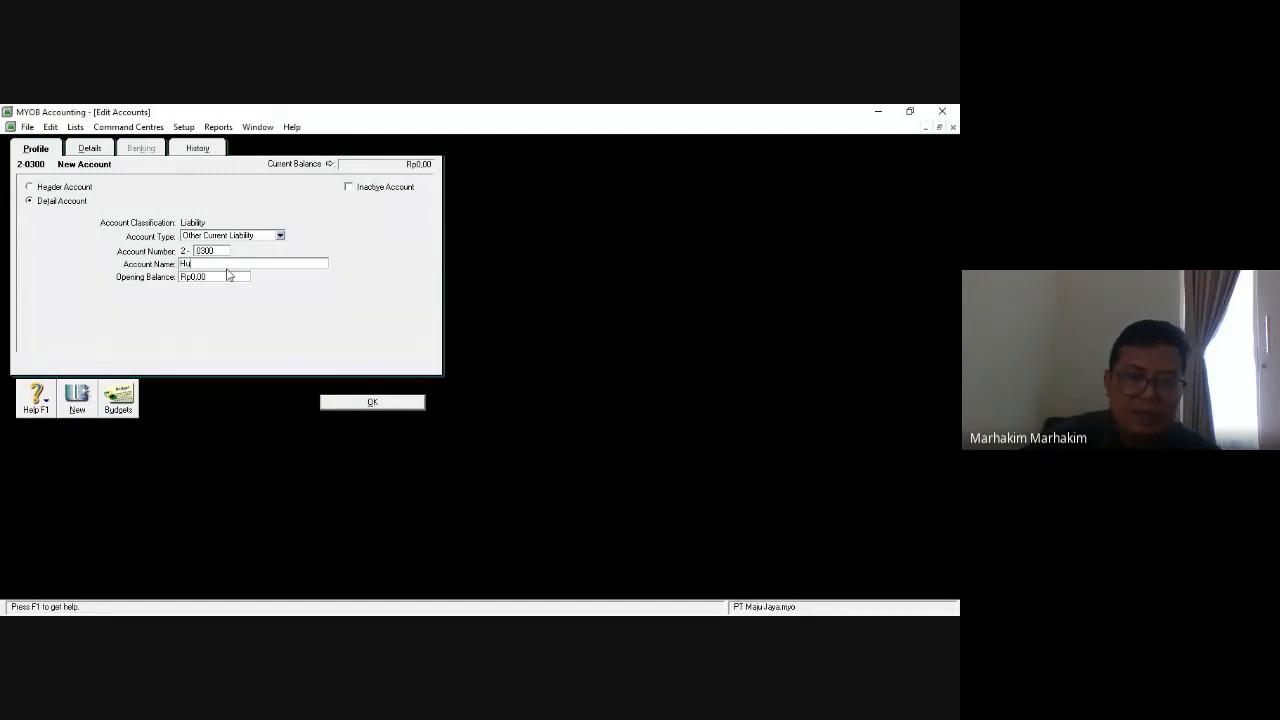
text(tang Gaji)
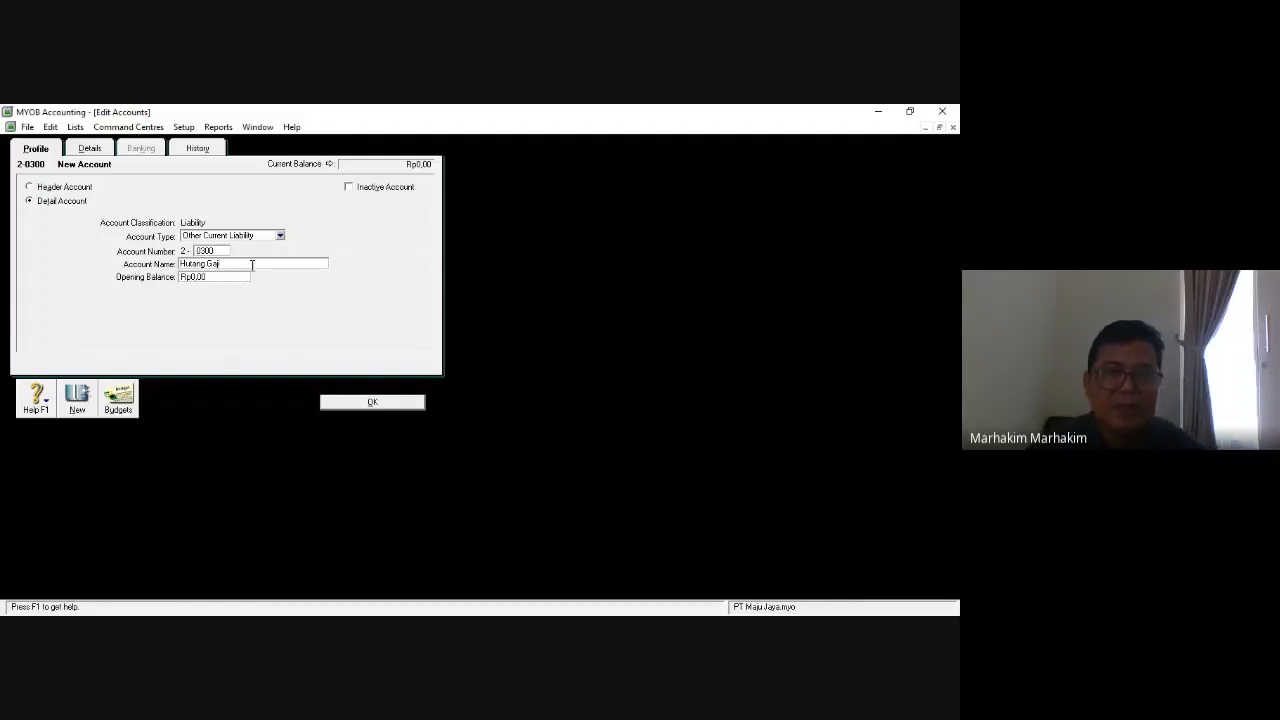
click(279, 238)
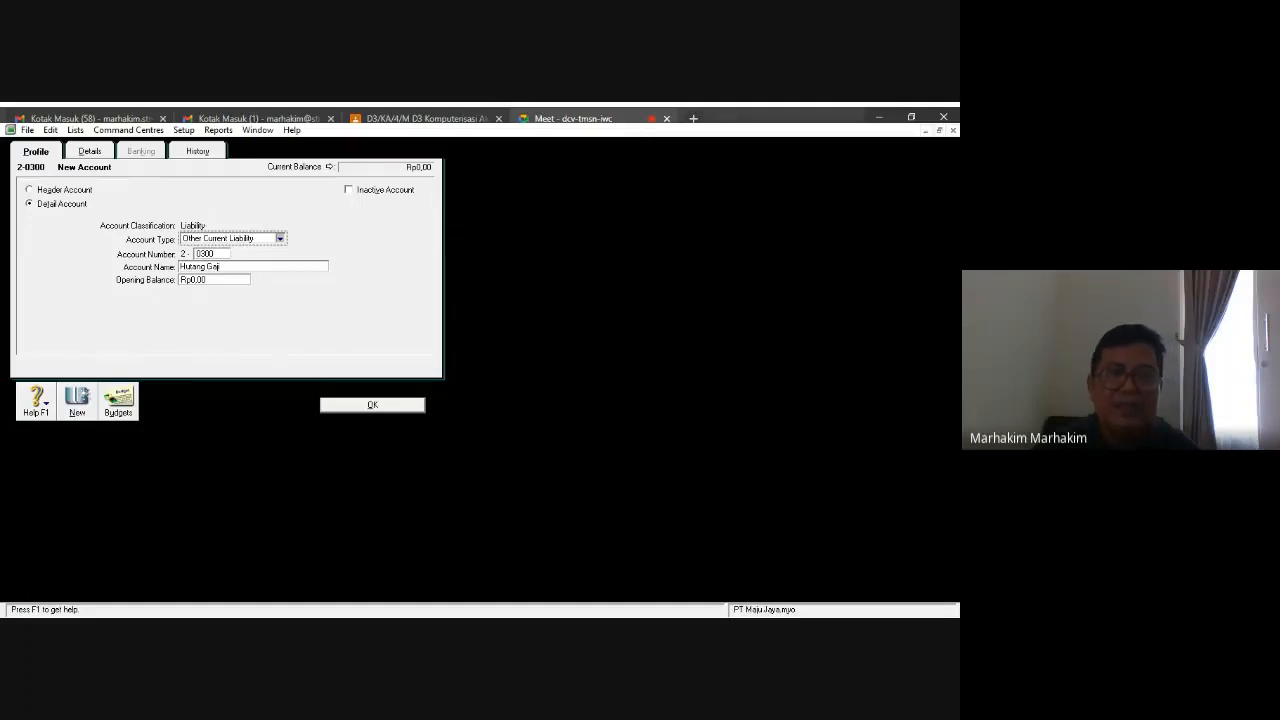
click(370, 405)
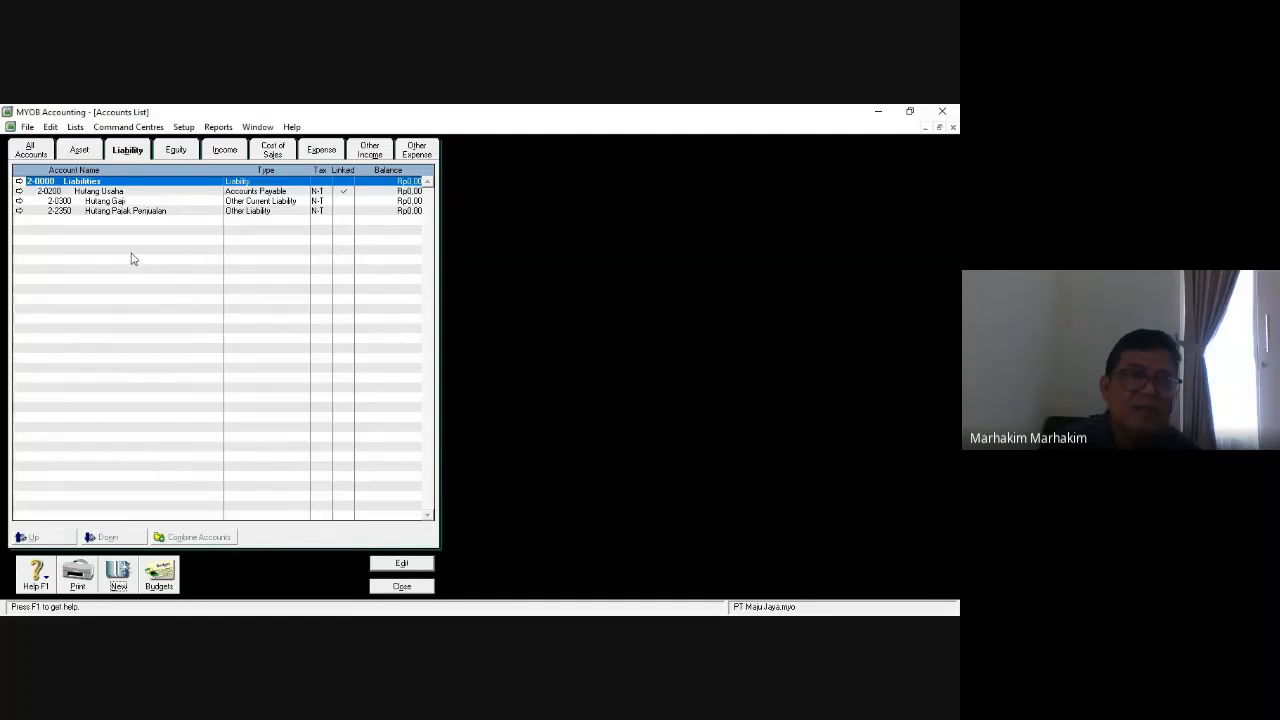
Renumber the asset account Kas di Bank as 1-1100 and save the change.
click(80, 150)
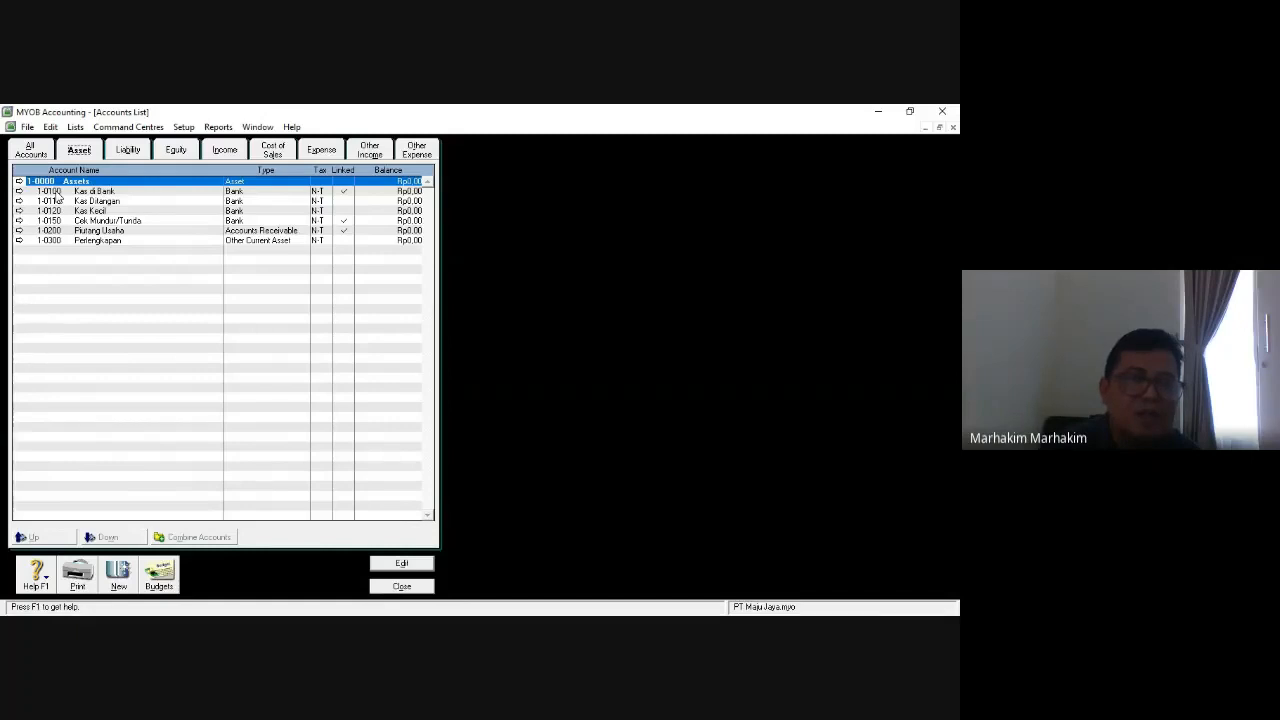
double_click(57, 190)
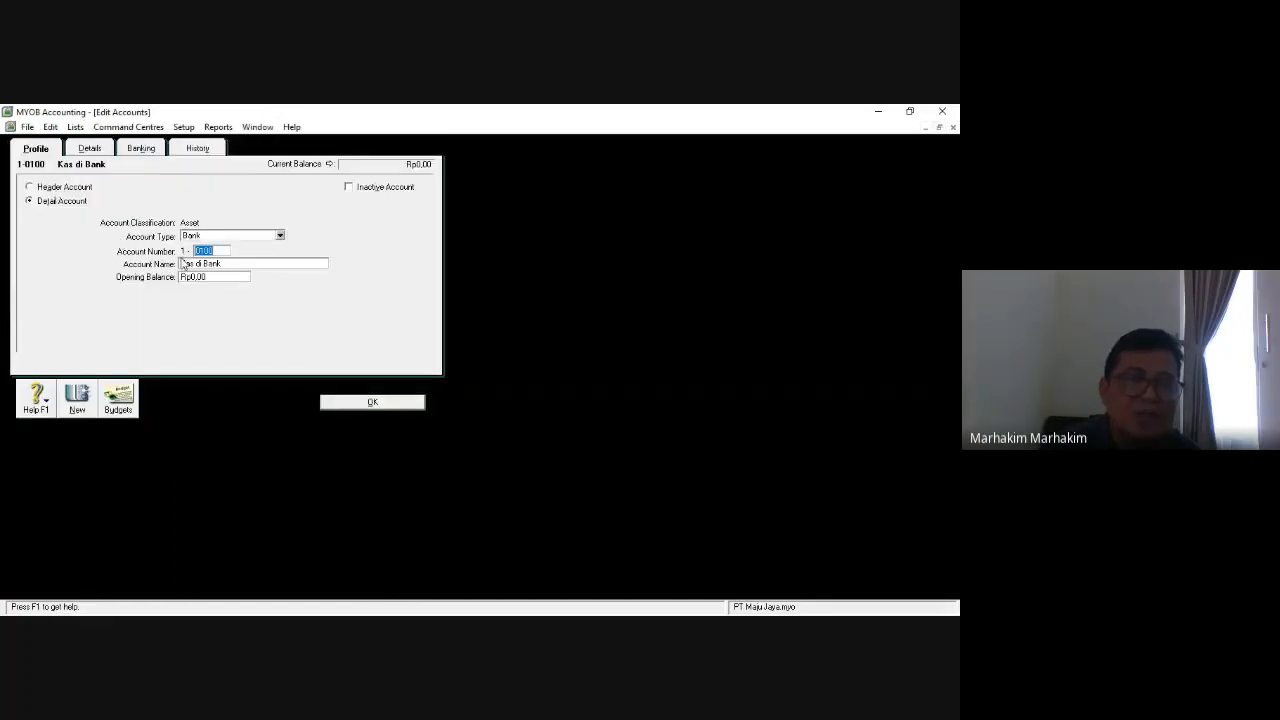
text(1000)
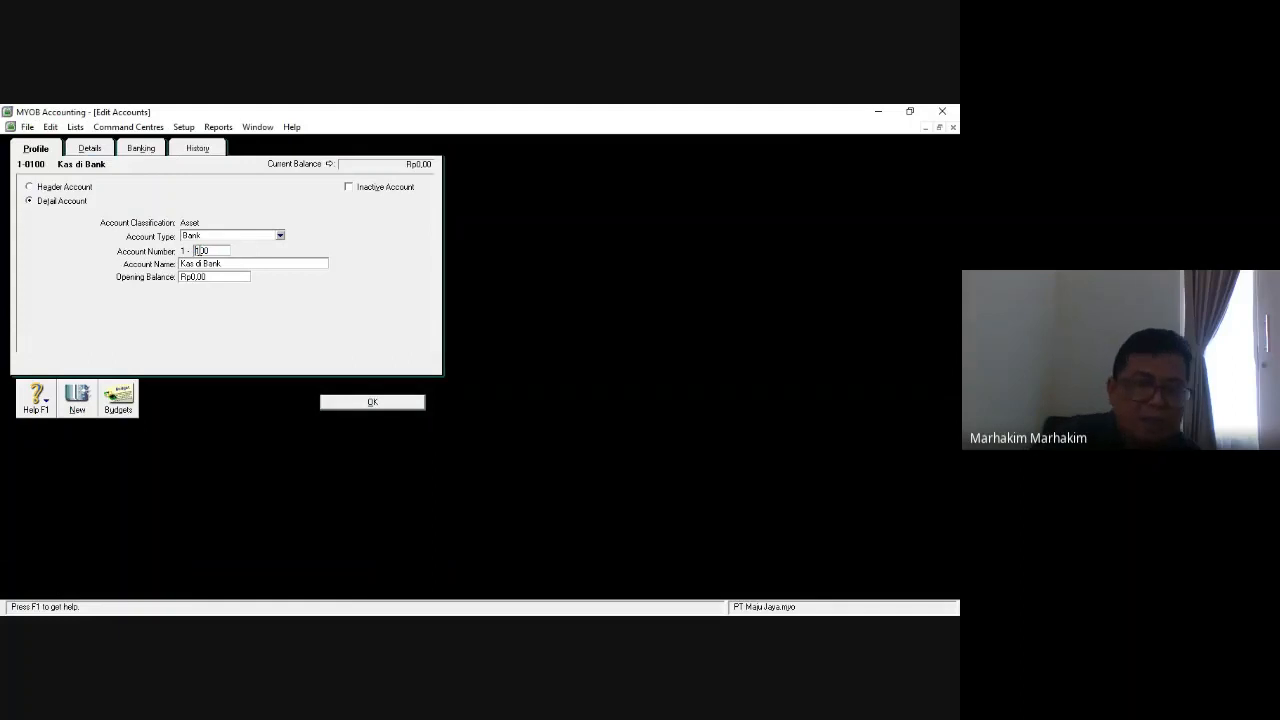
click(358, 405)
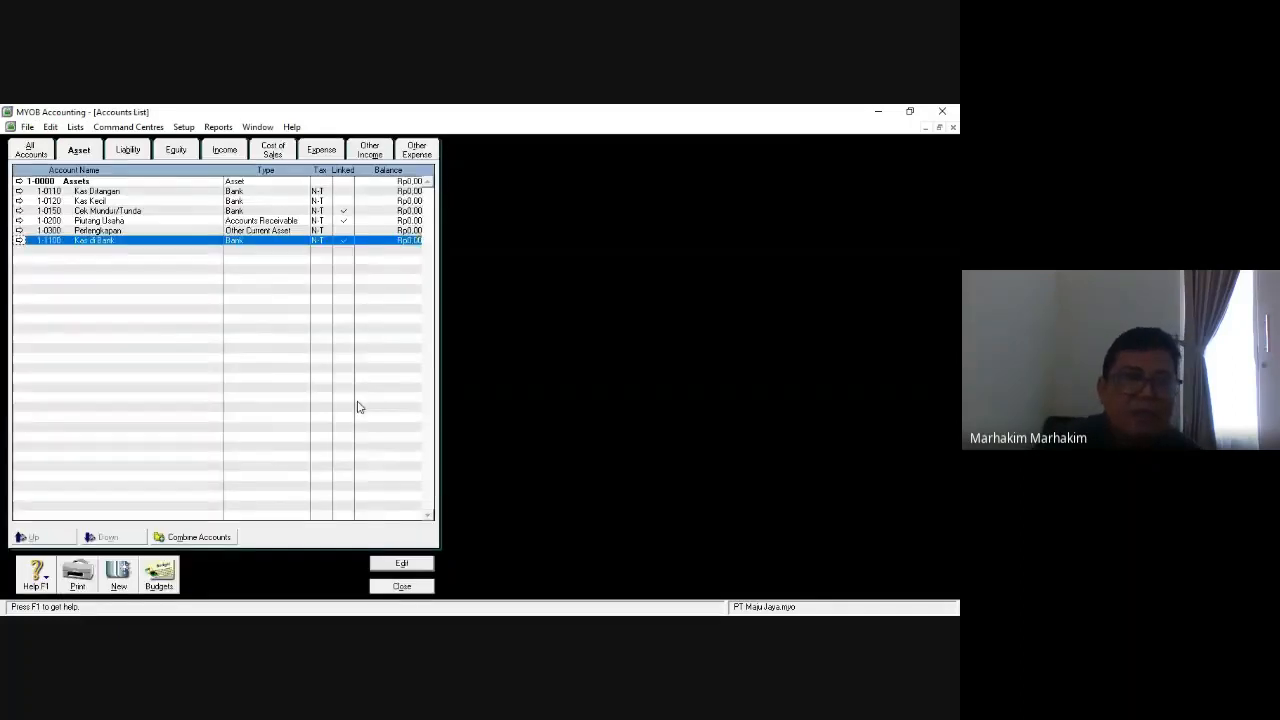
Change the account number of Kas Kecil to 1-1120 and save it.
double_click(86, 201)
text(1120)
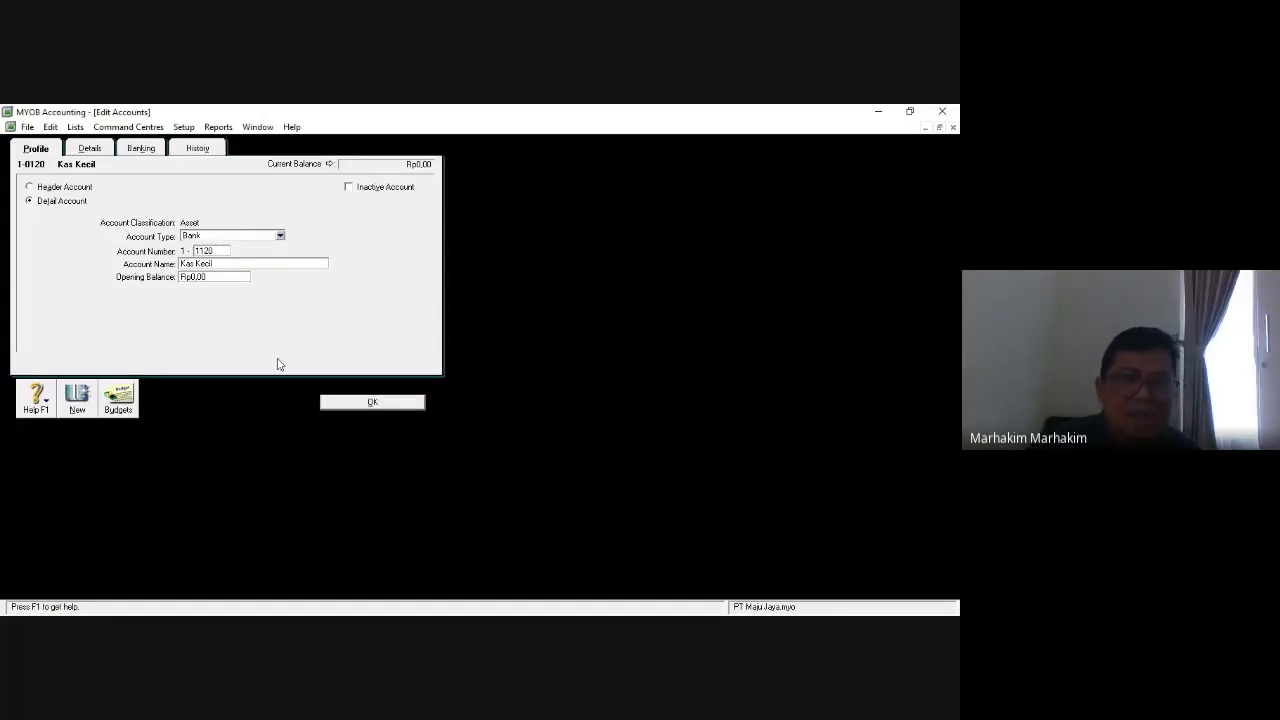
click(350, 406)
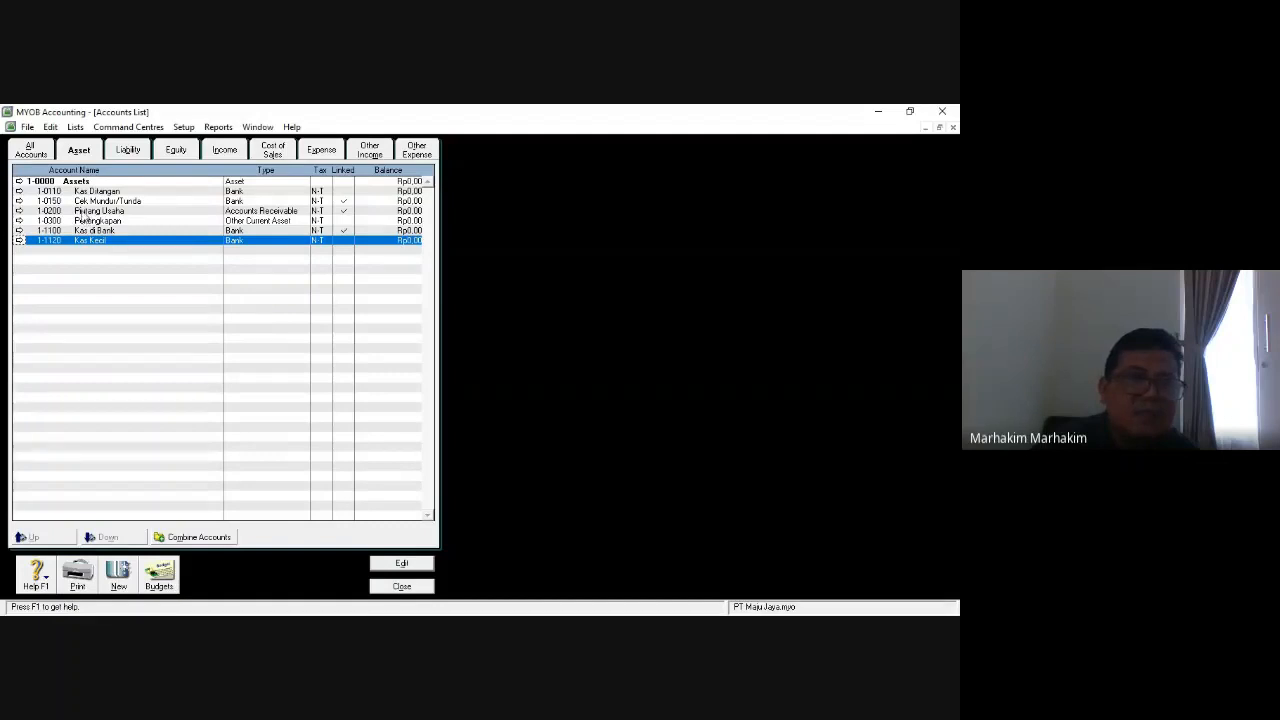
Create an asset header account with number 1-1000 and the name "Aktiva Lancar", and save it.
click(82, 211)
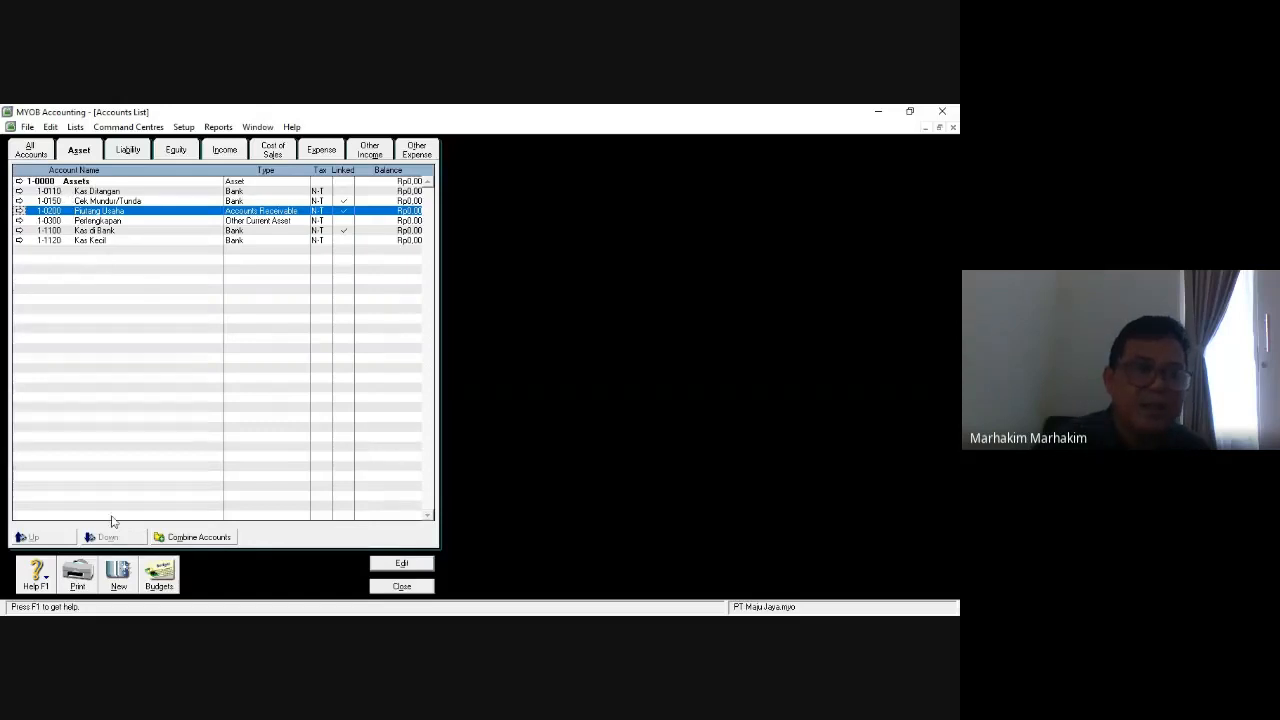
click(118, 576)
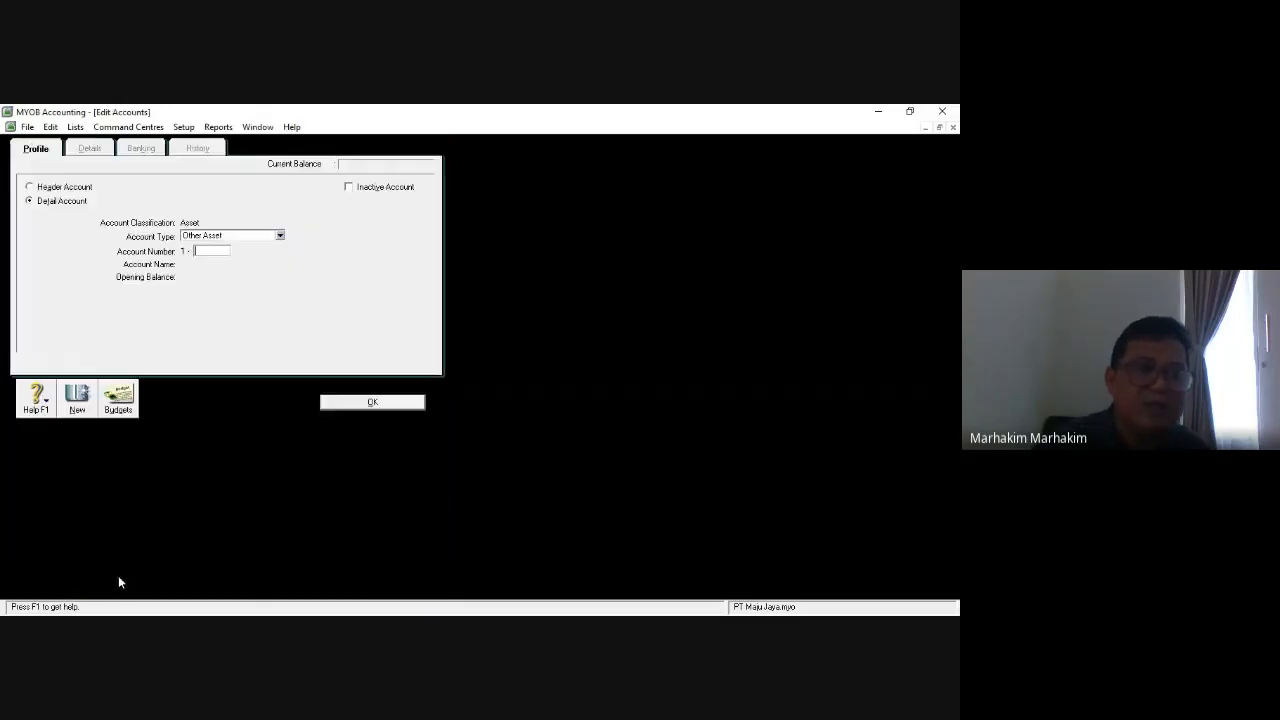
click(37, 189)
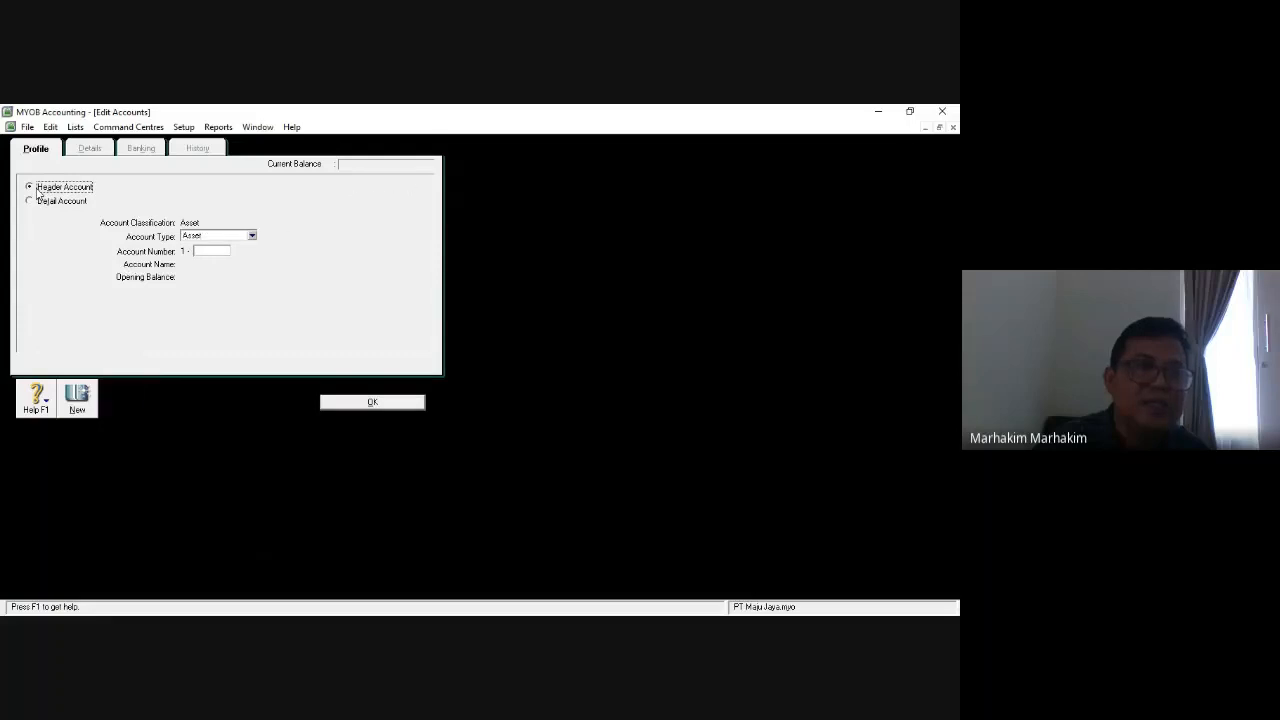
click(221, 252)
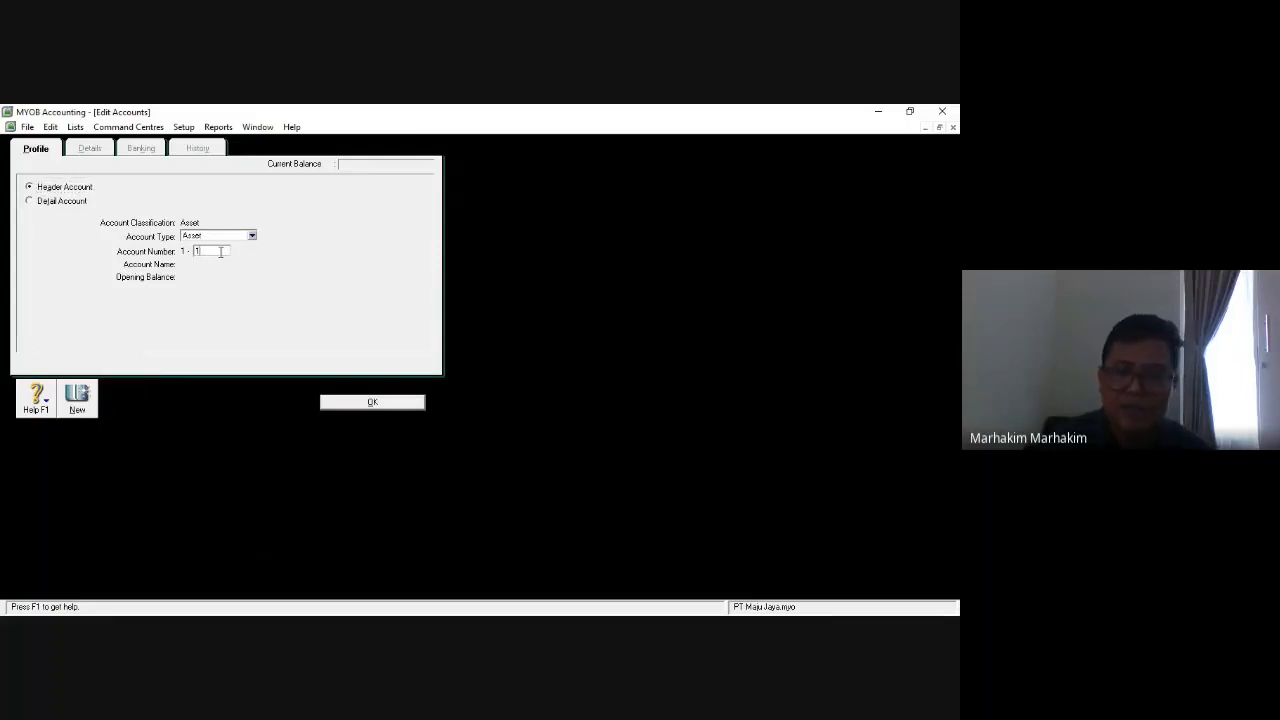
text(1000)
key(Tab)
text(A)
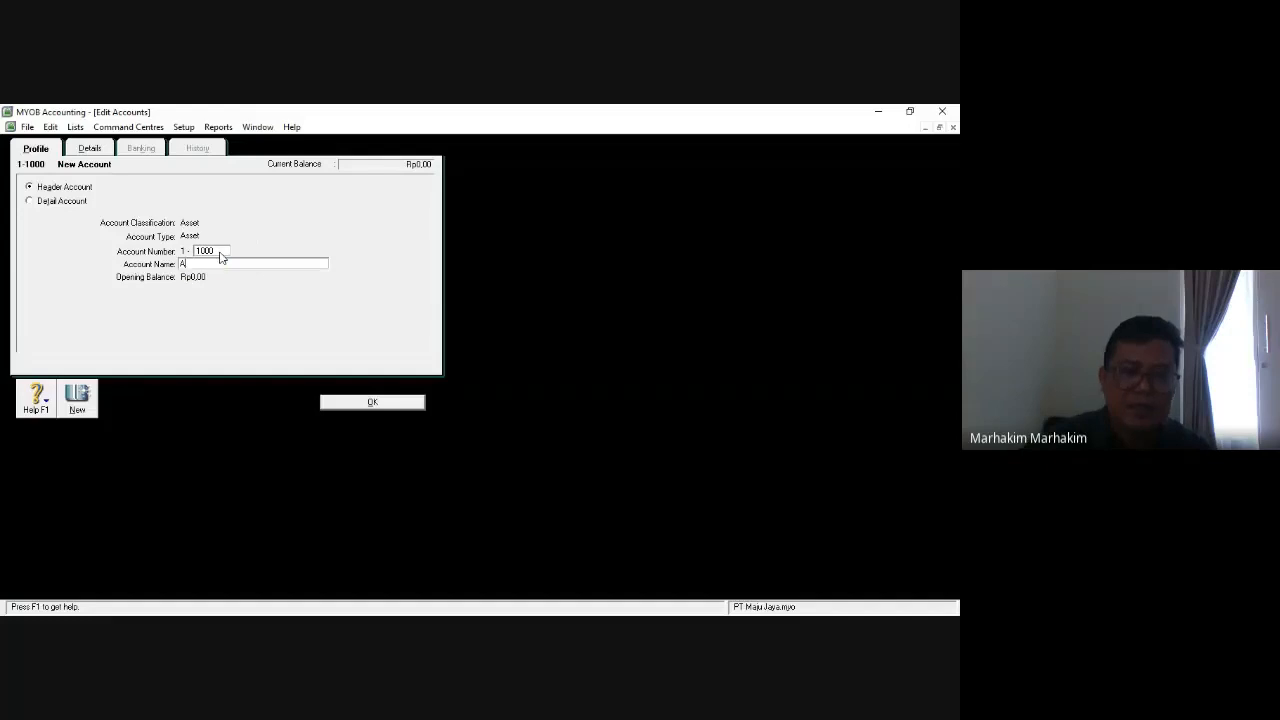
text(ktiva Lan)
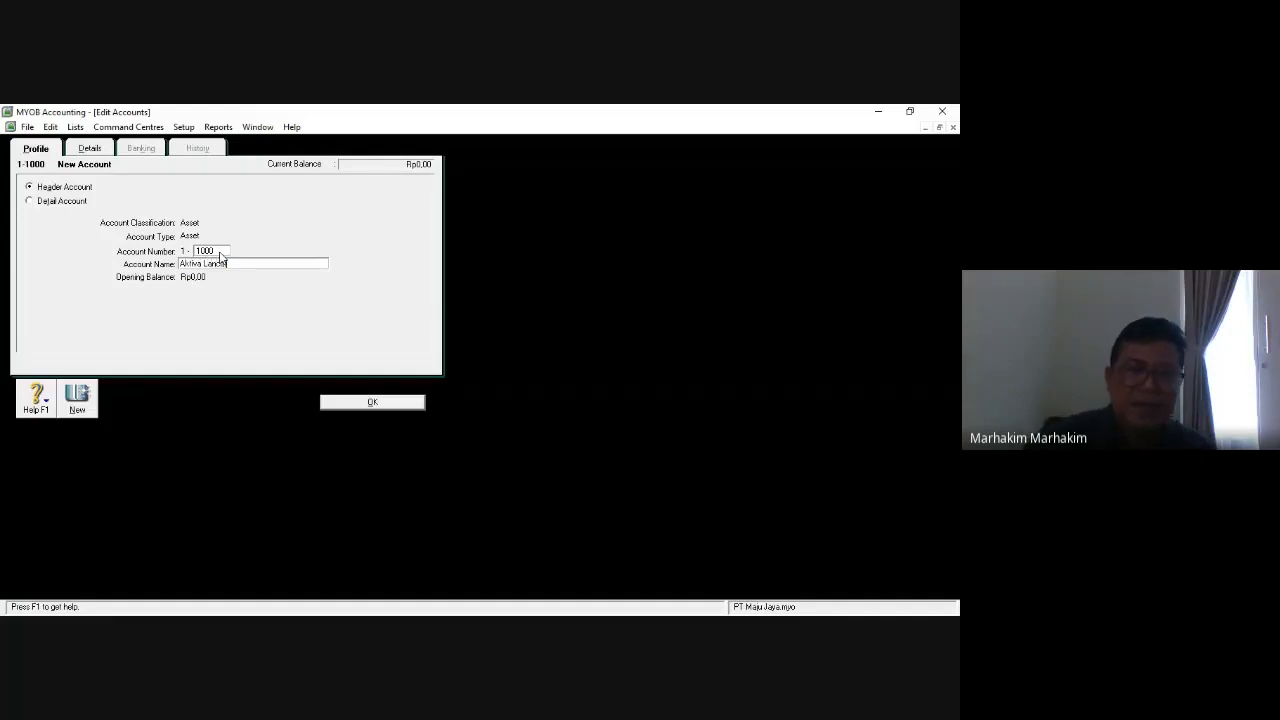
text(car)
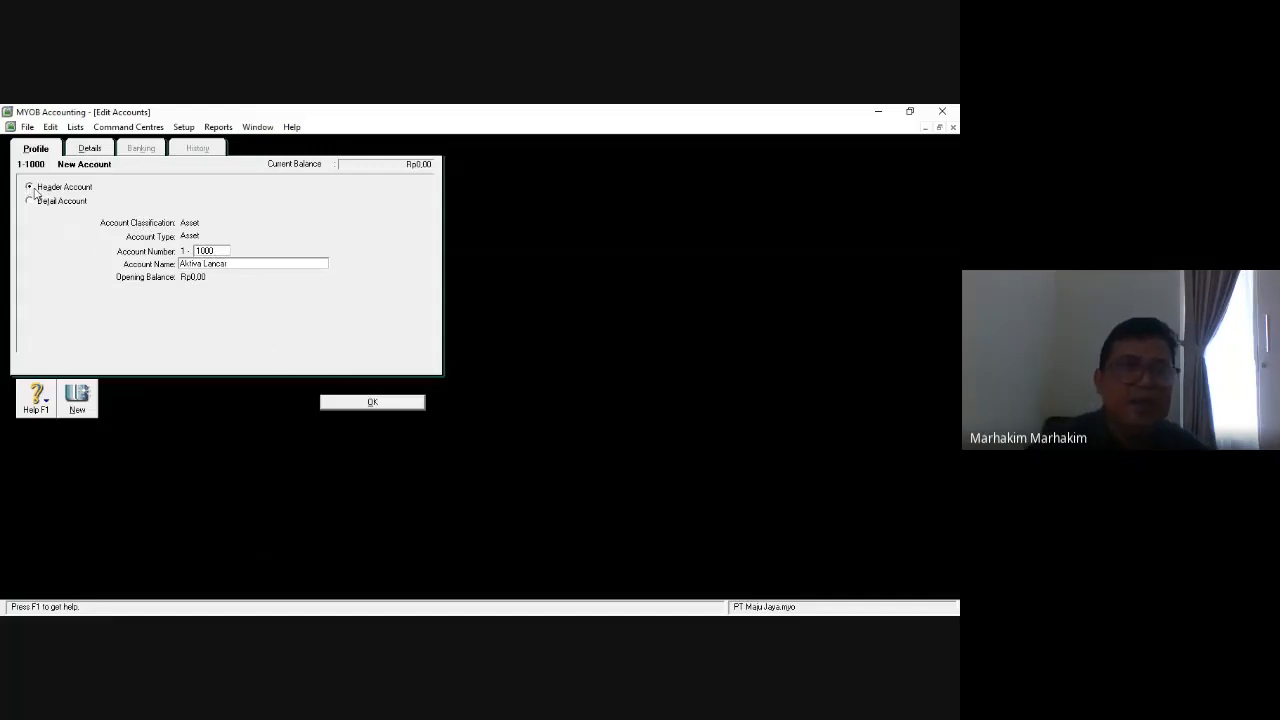
click(367, 405)
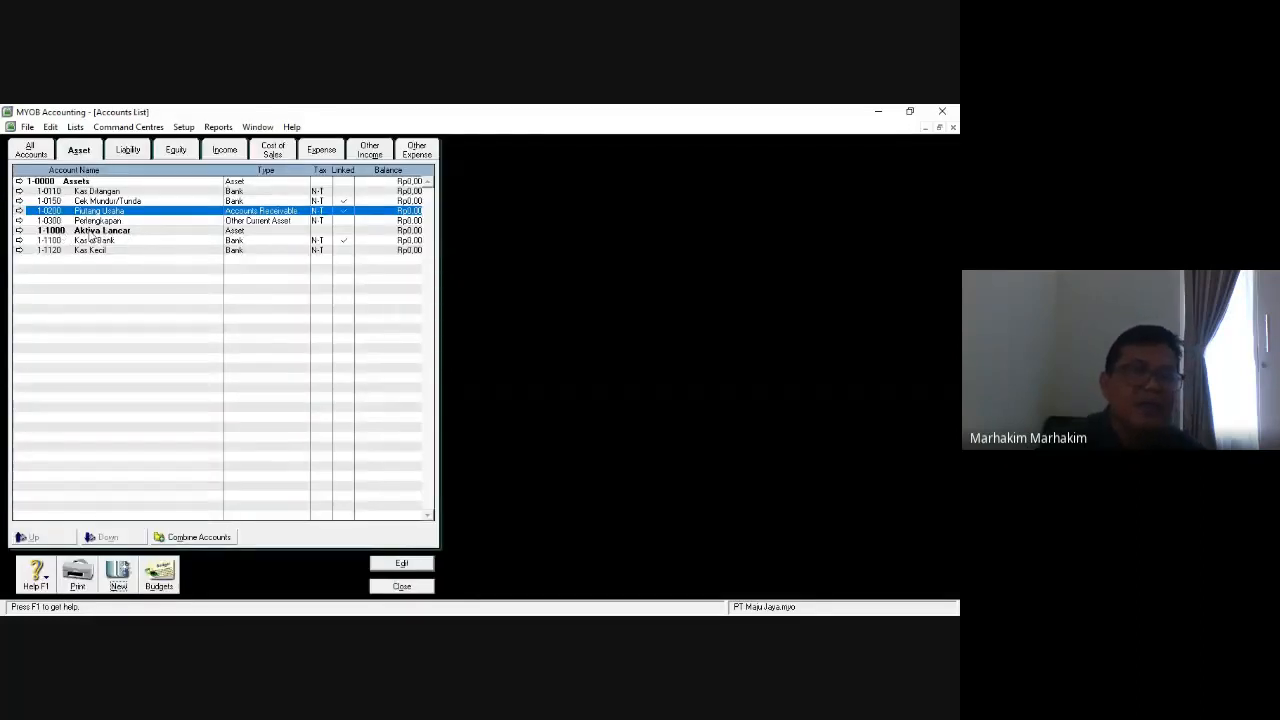
Renumber the asset account Kas Ditangan as 1-1110 and save the change.
double_click(95, 191)
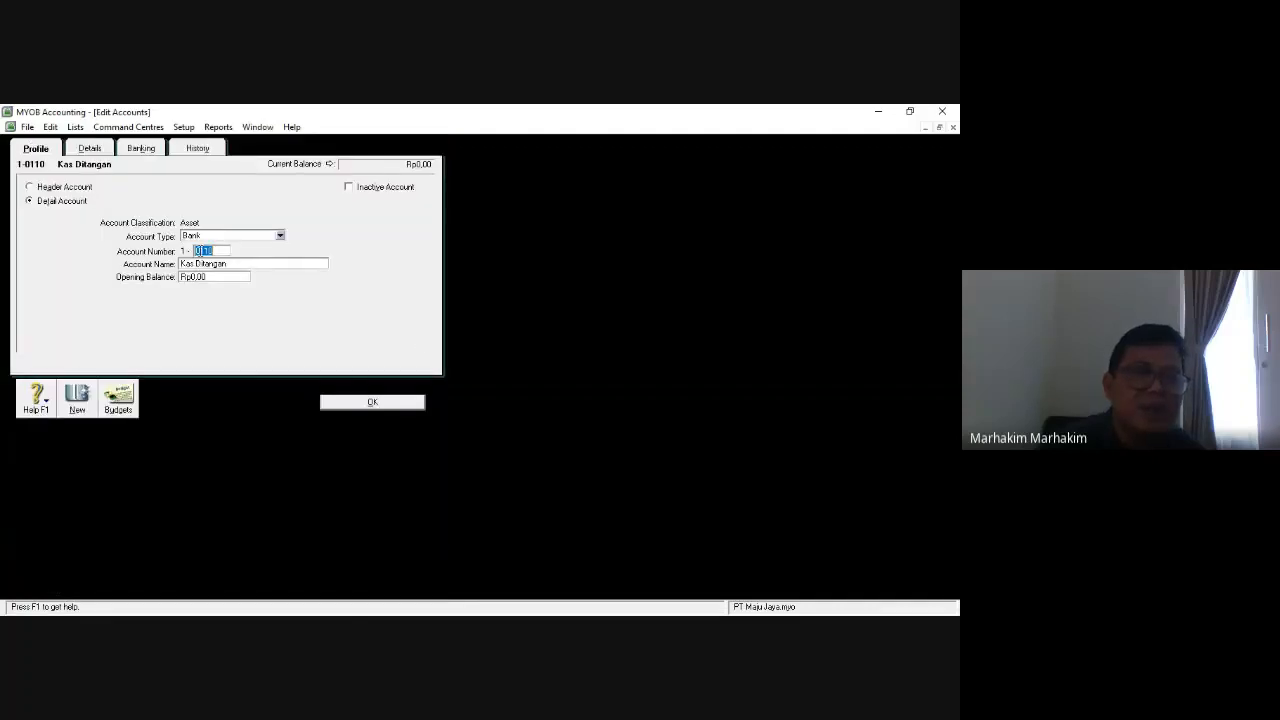
text(1)
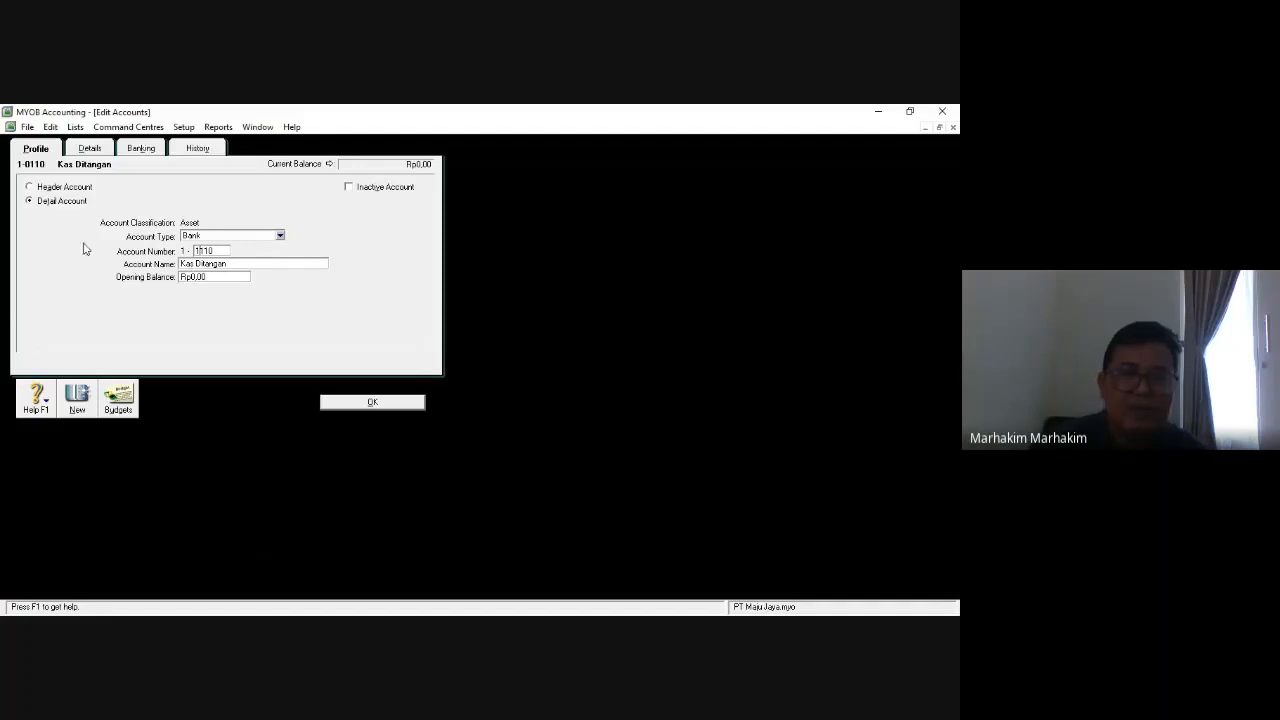
click(368, 402)
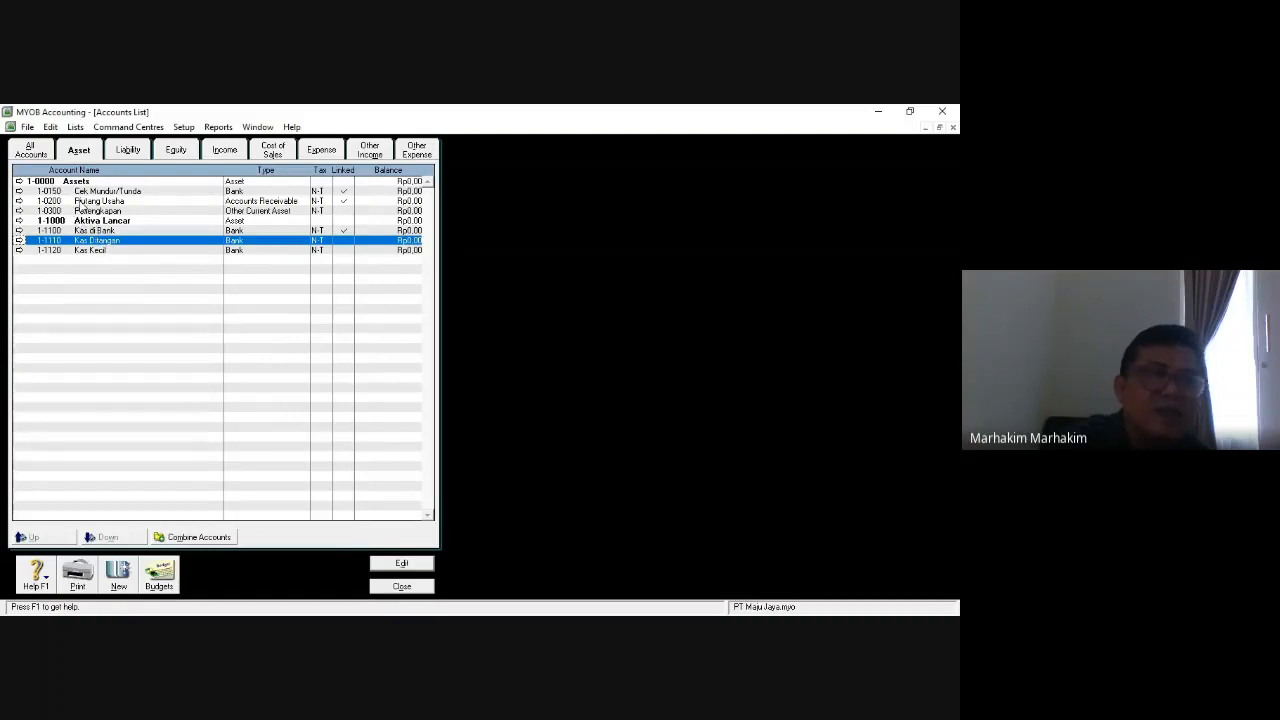
Change the account number of Piutang Usaha to 1-1200 and save it.
double_click(79, 201)
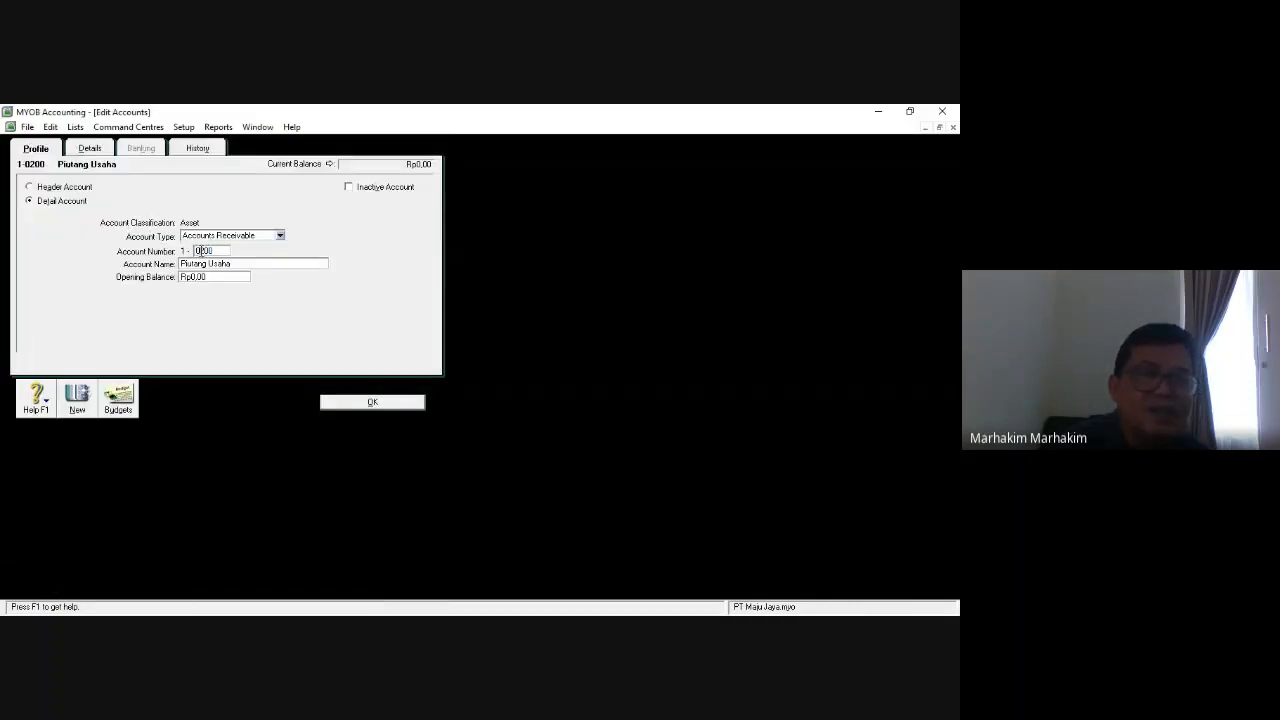
text(1)
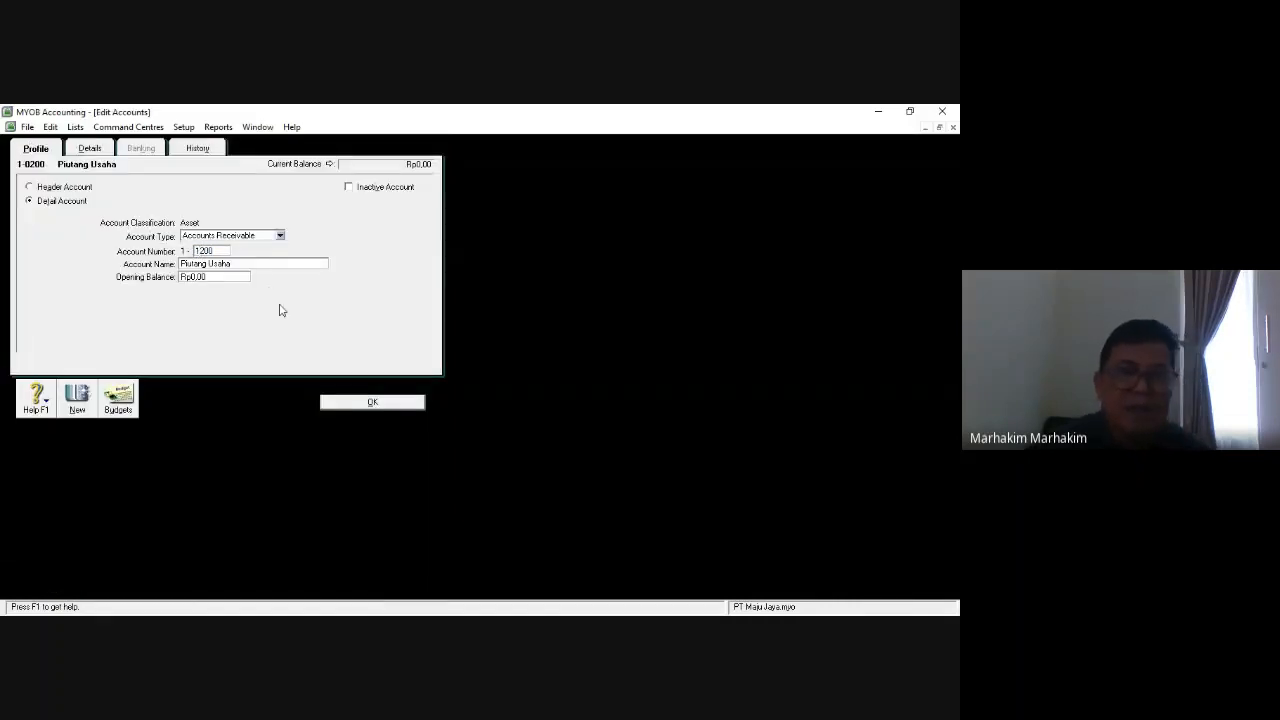
click(345, 408)
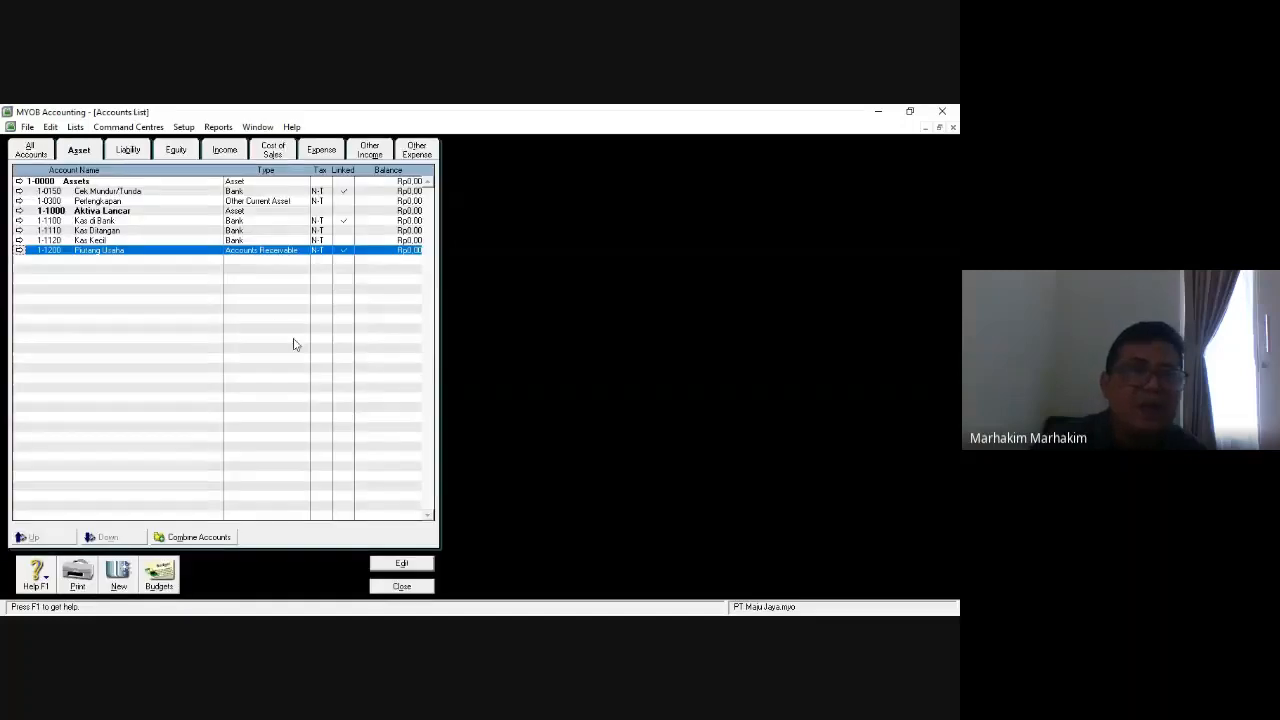
Set the account number of Perlengkapan to 1-1300 and save the account.
double_click(130, 201)
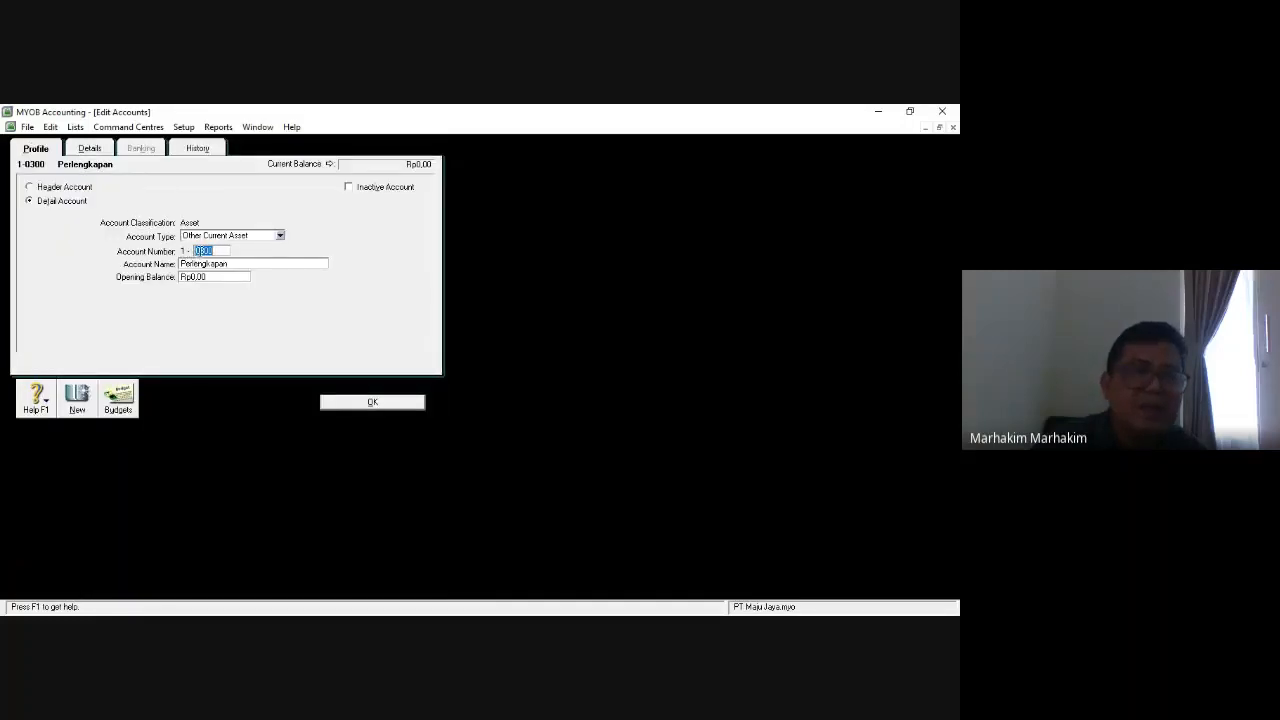
text(1300)
key(Tab)
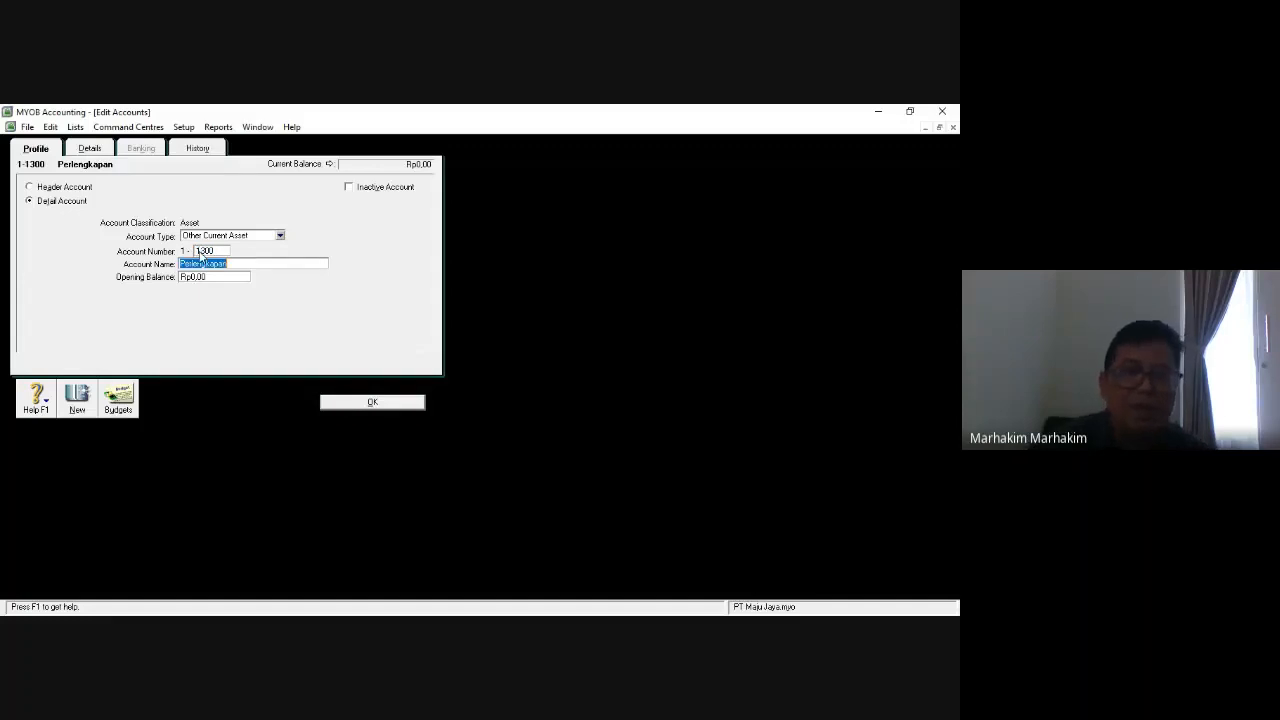
click(395, 404)
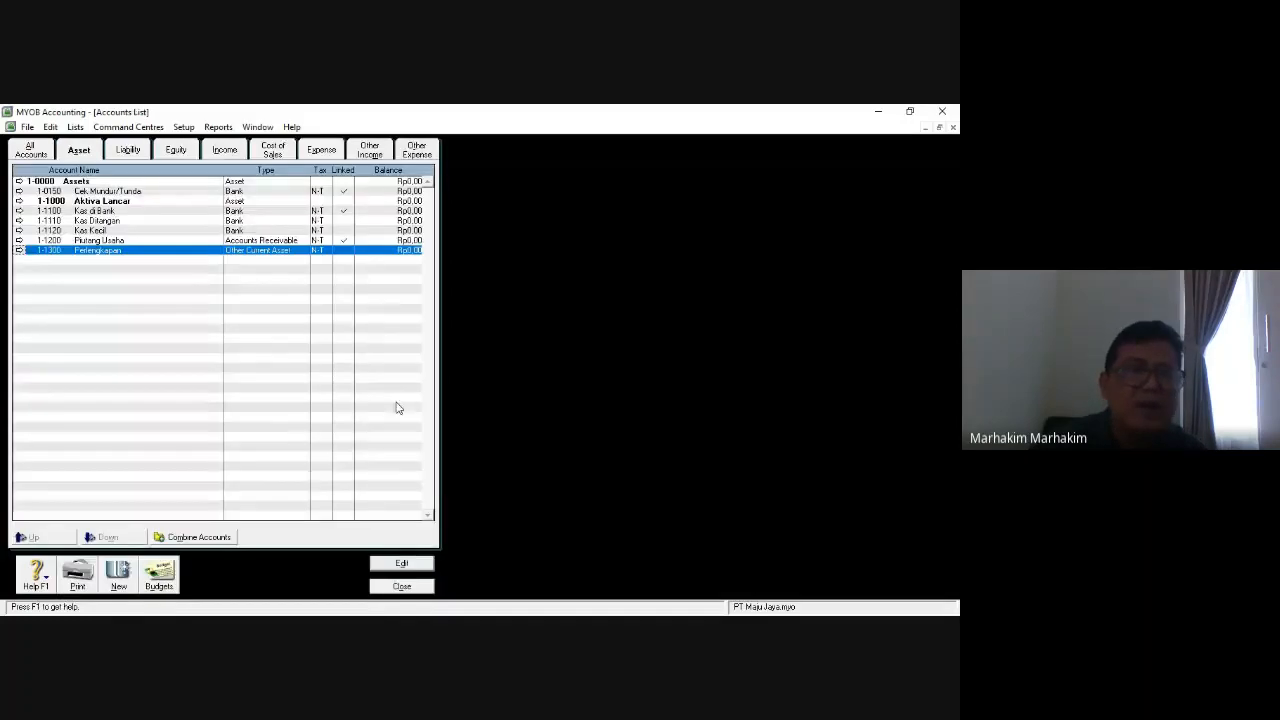
Renumber the bank account Cek Mundur/Tunda as 1-1150 and save the change.
double_click(121, 191)
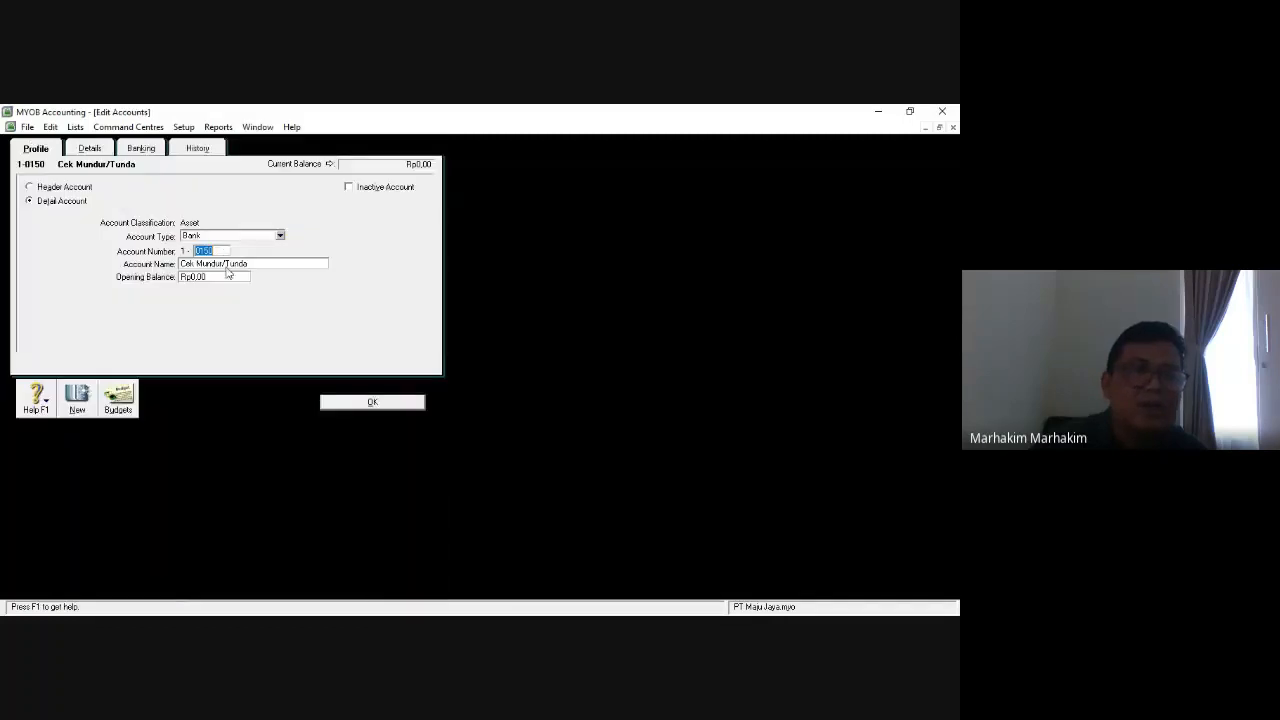
text(10)
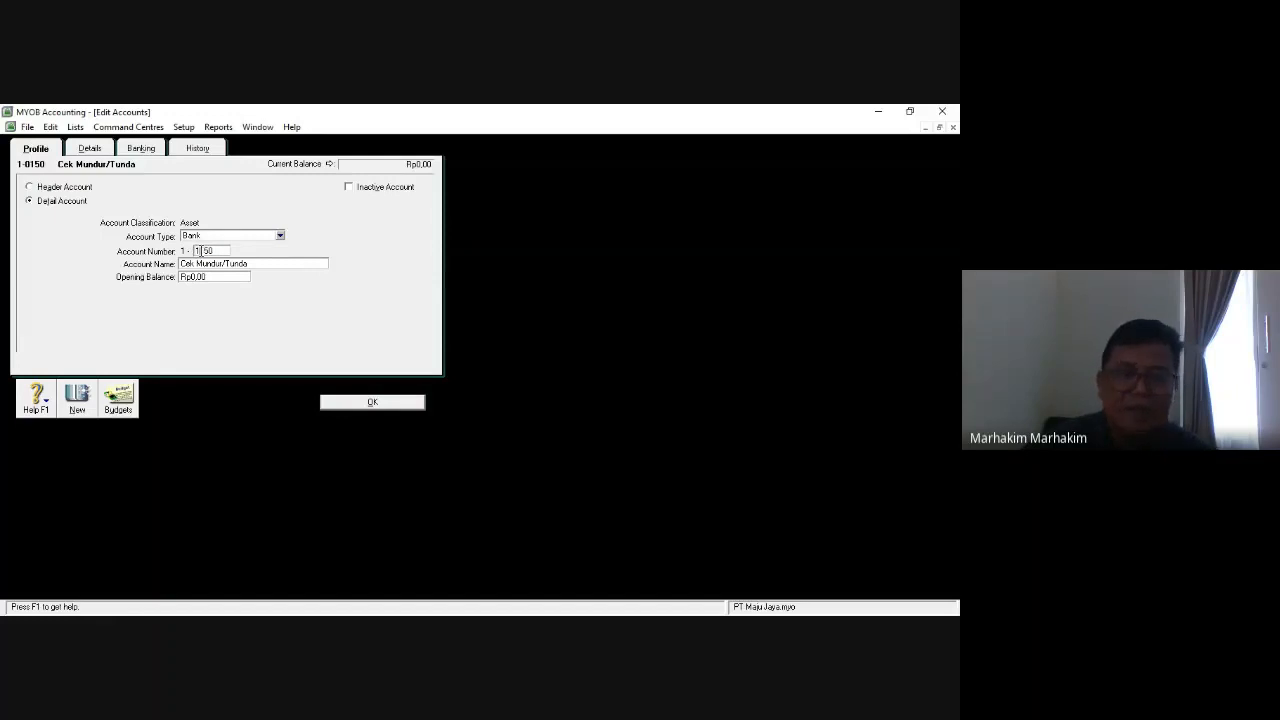
text(50)
key(Tab)
click(344, 404)
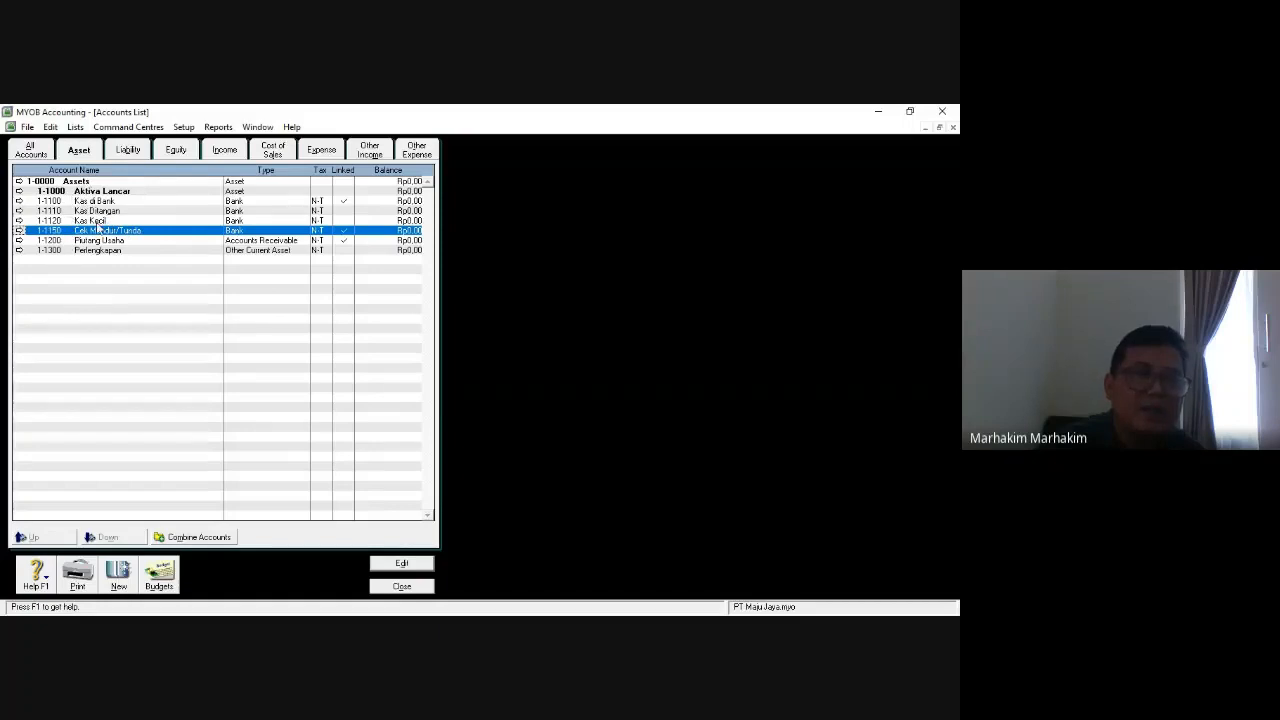
Create an asset header account with number 1-2000 and the name "Aktiva Tetap".
click(112, 577)
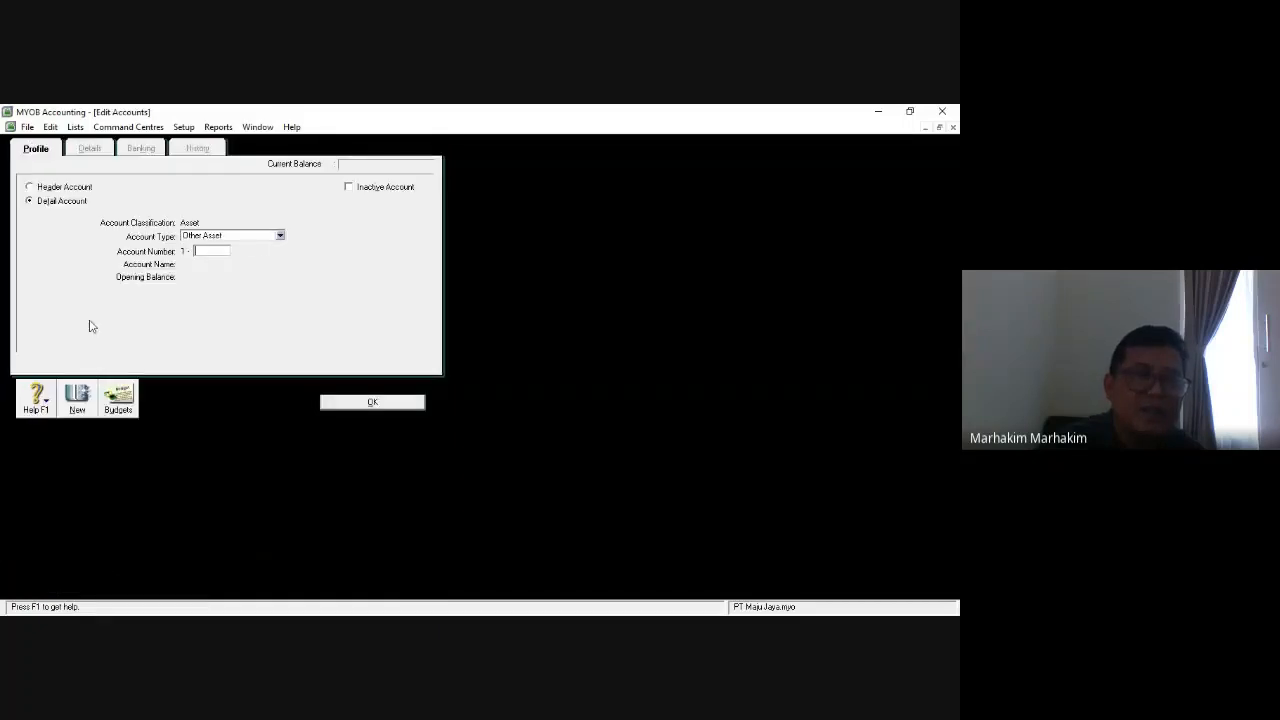
click(62, 187)
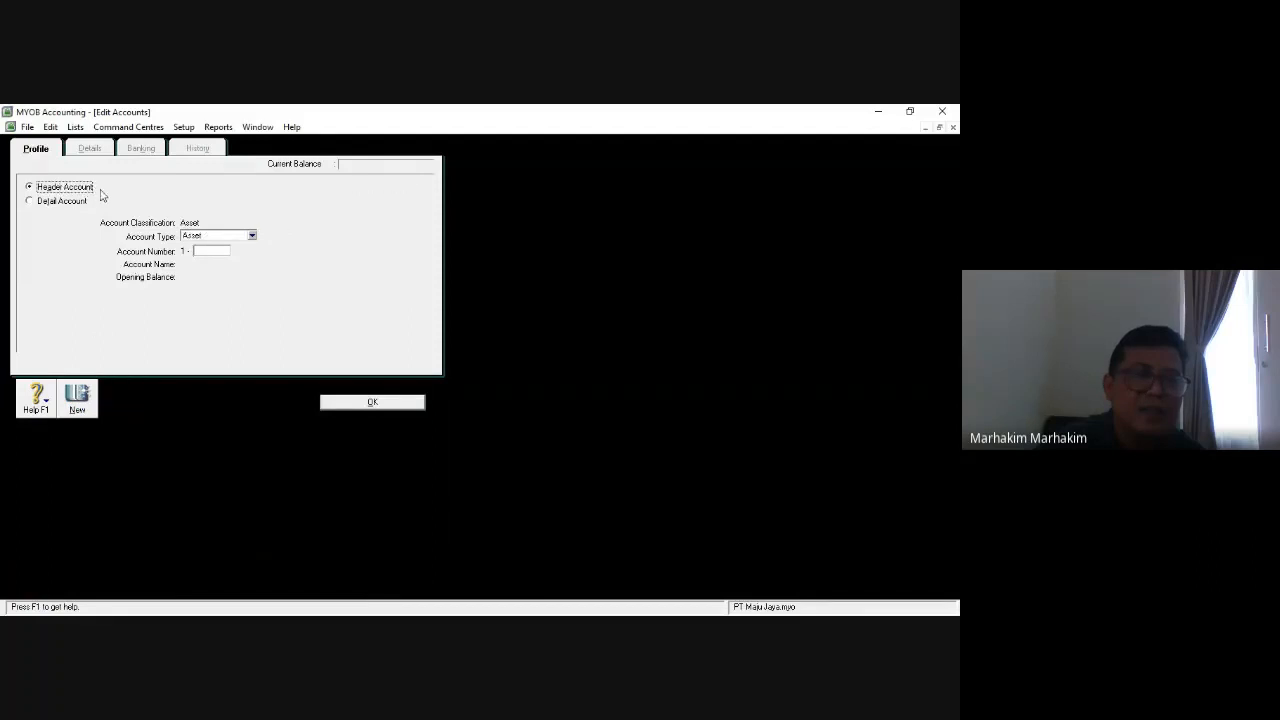
click(202, 250)
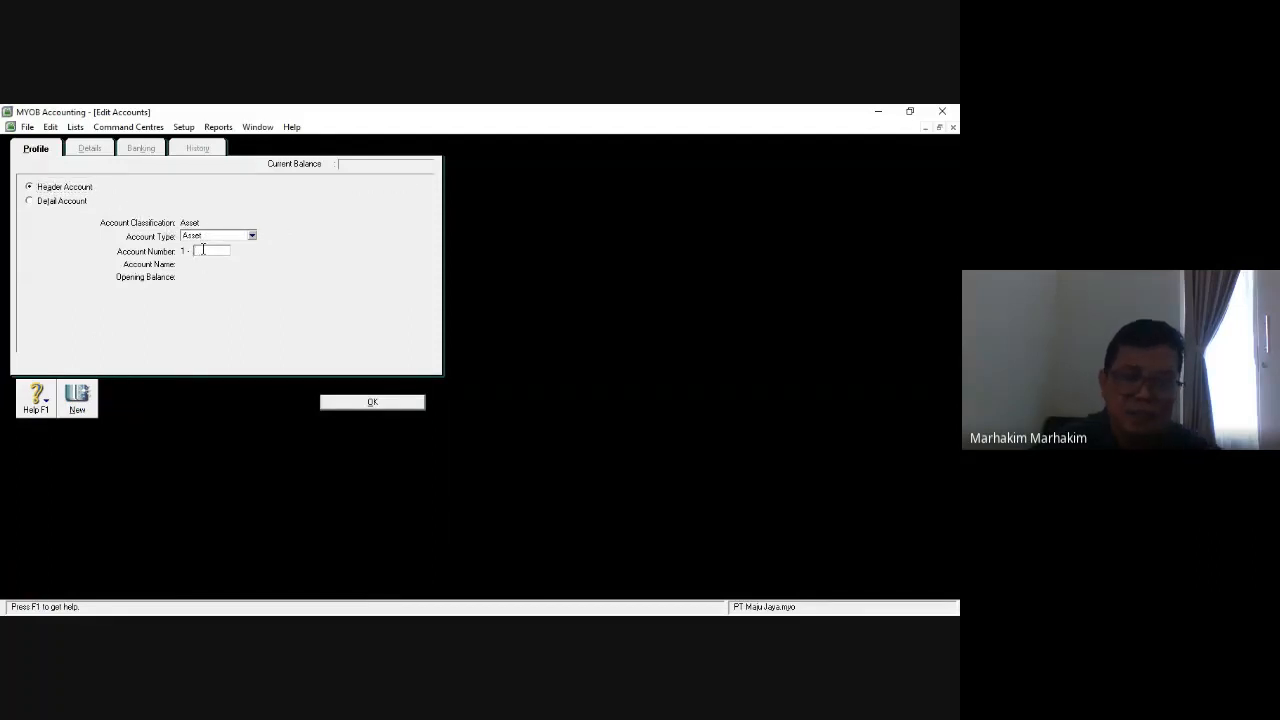
text(2000)
key(Tab)
text(Ak)
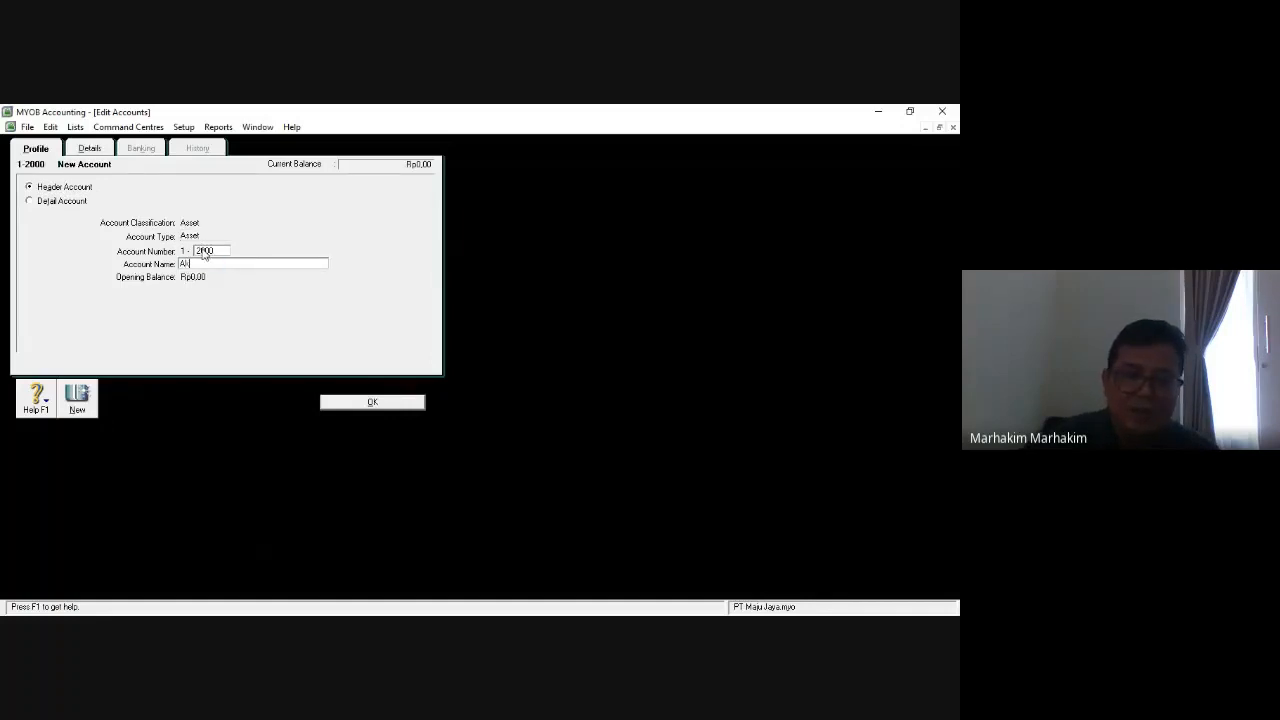
text(tiva Tetap)
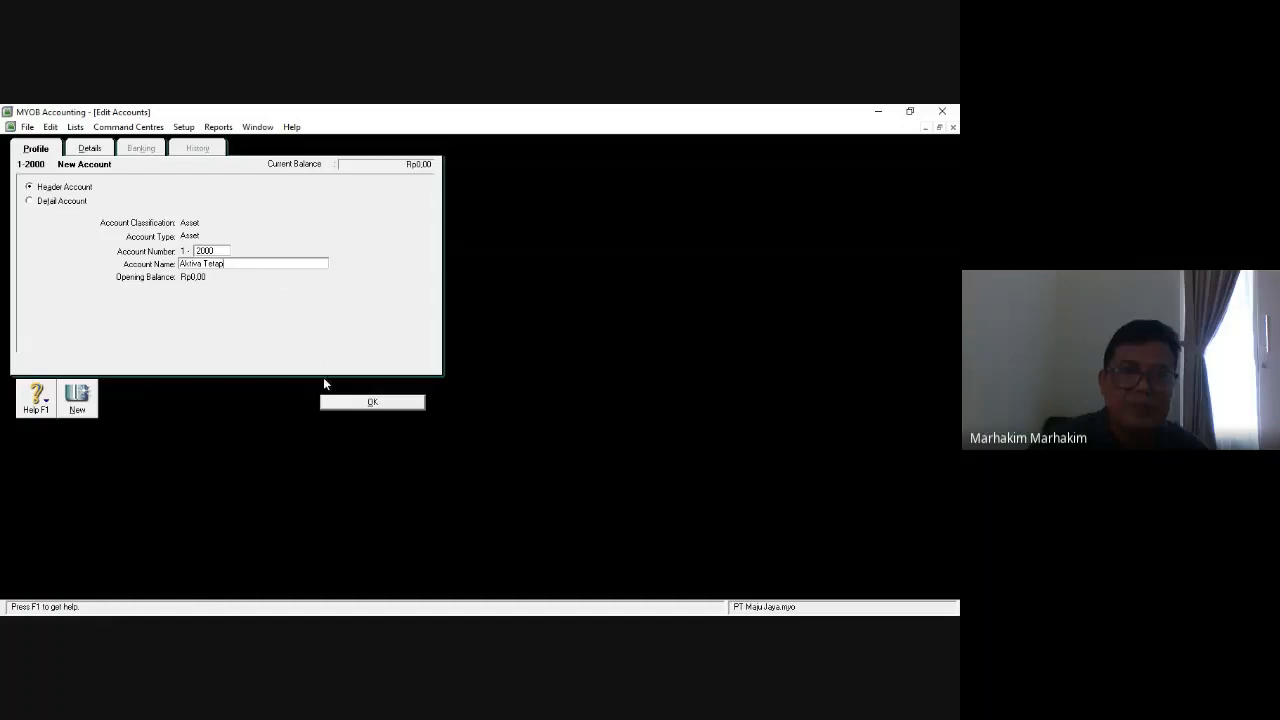